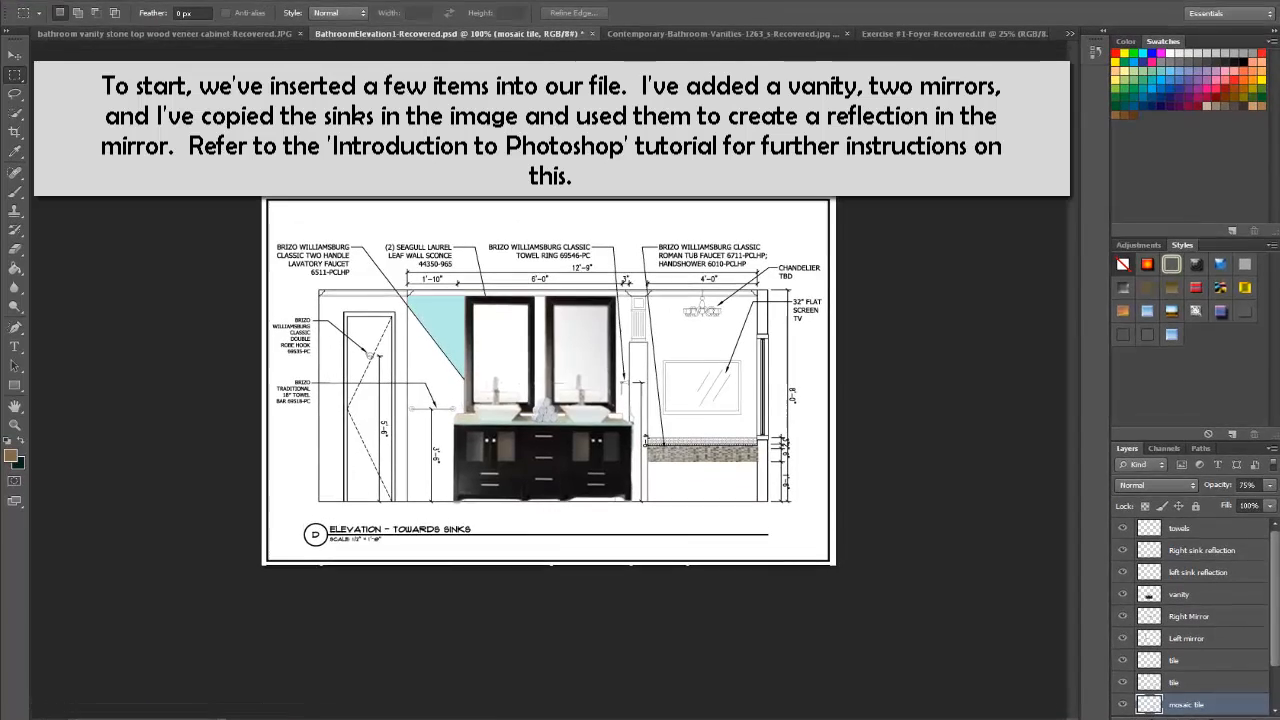
Zoom to 200% and toggle the Right sink reflection and Right Mirror layers to check them.
{"action": "left_click", "coordinate": [300, 9]}
{"action": "left_click", "coordinate": [320, 74]}
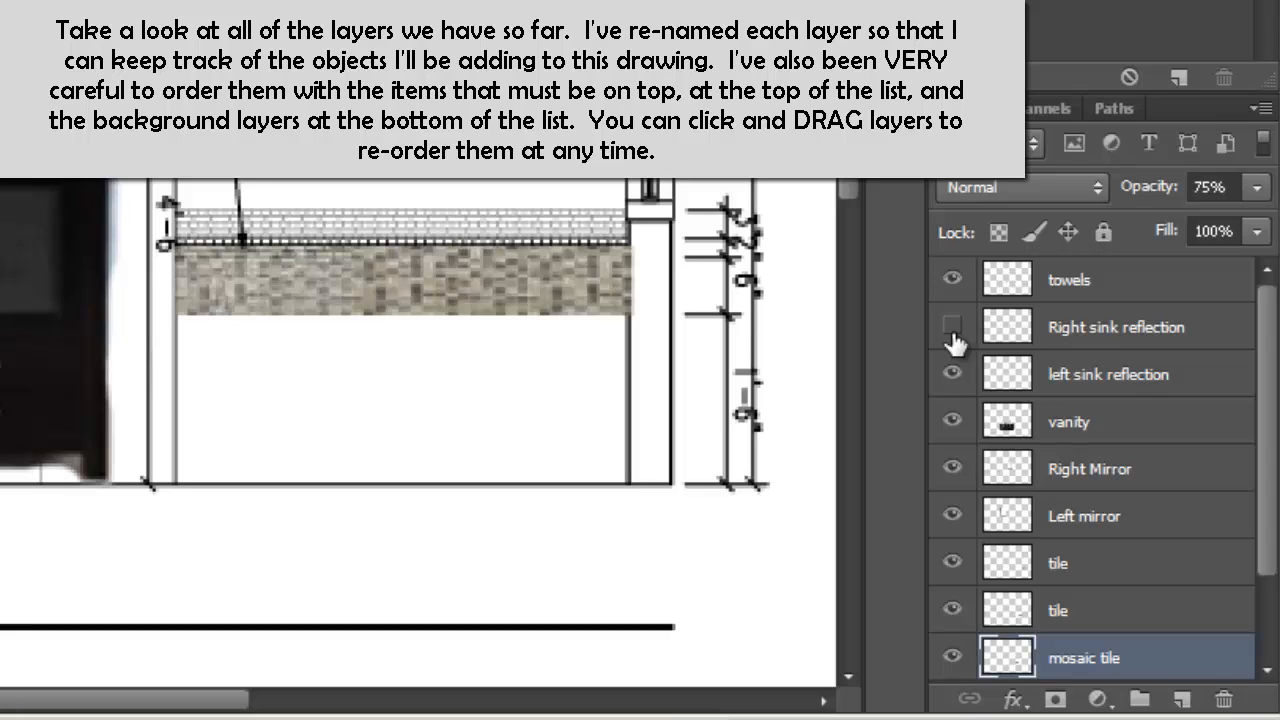
{"action": "left_click", "coordinate": [952, 330]}
{"action": "left_click", "coordinate": [954, 471]}
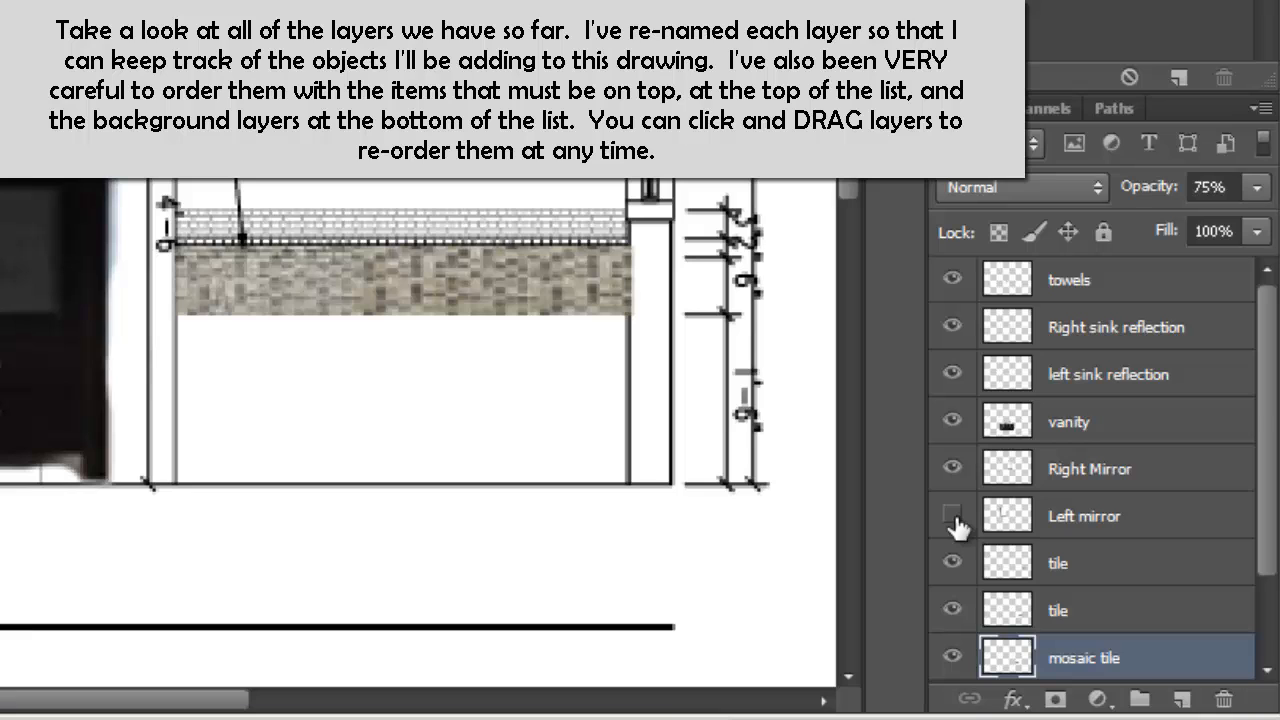
{"action": "scroll", "coordinate": [1266, 400], "scroll_direction": "down", "scroll_amount": 3}
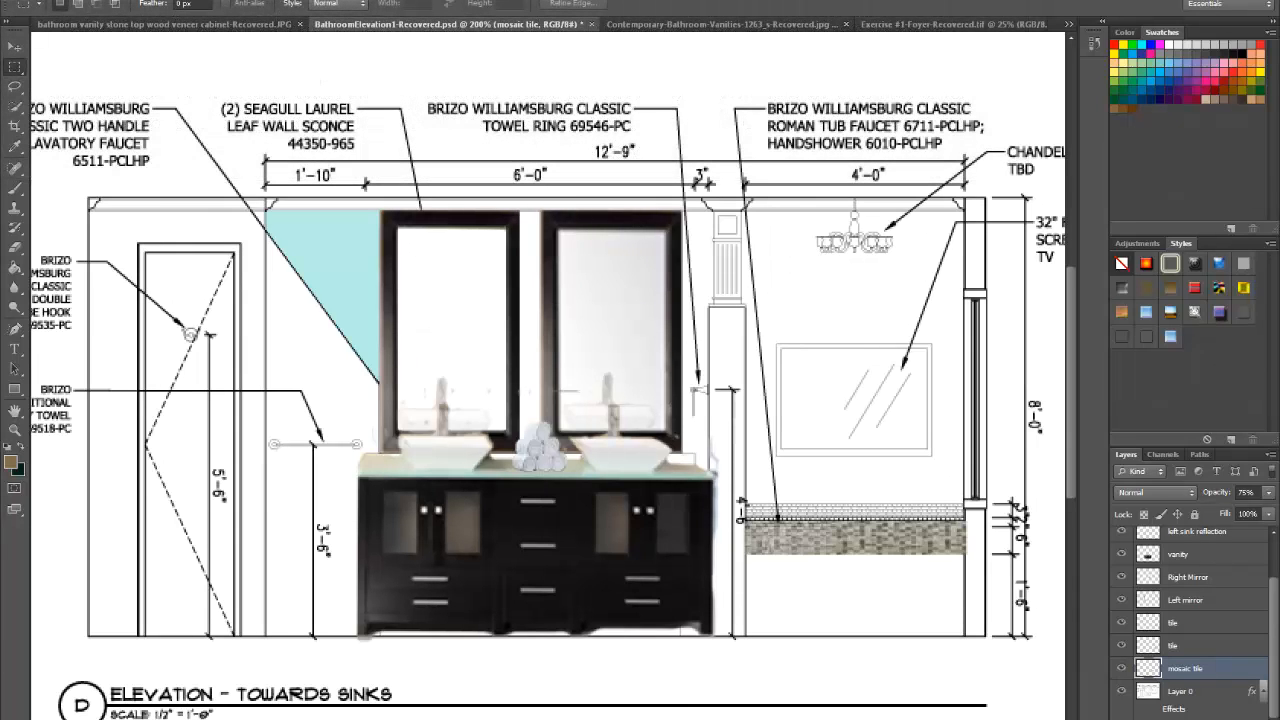
Zoom the drawing out to 100%, back in to 200%, and scroll the Layers panel.
{"action": "left_click", "coordinate": [298, 0]}
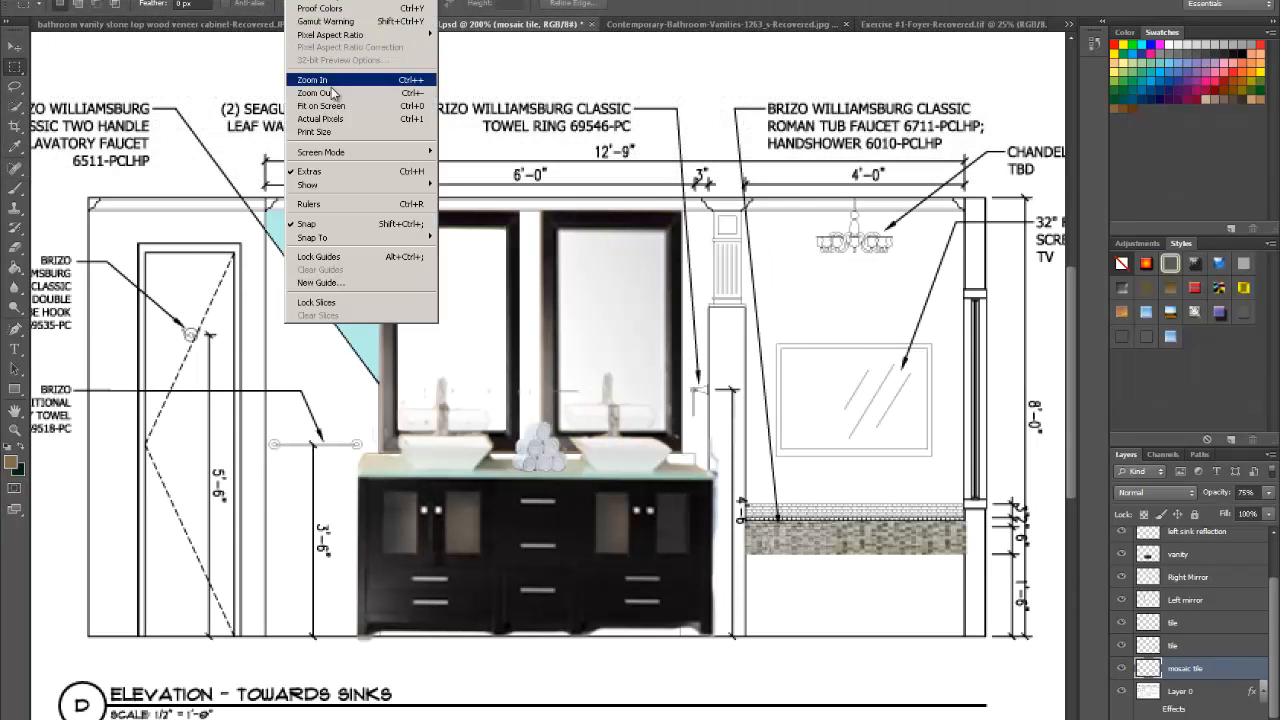
{"action": "left_click", "coordinate": [333, 93]}
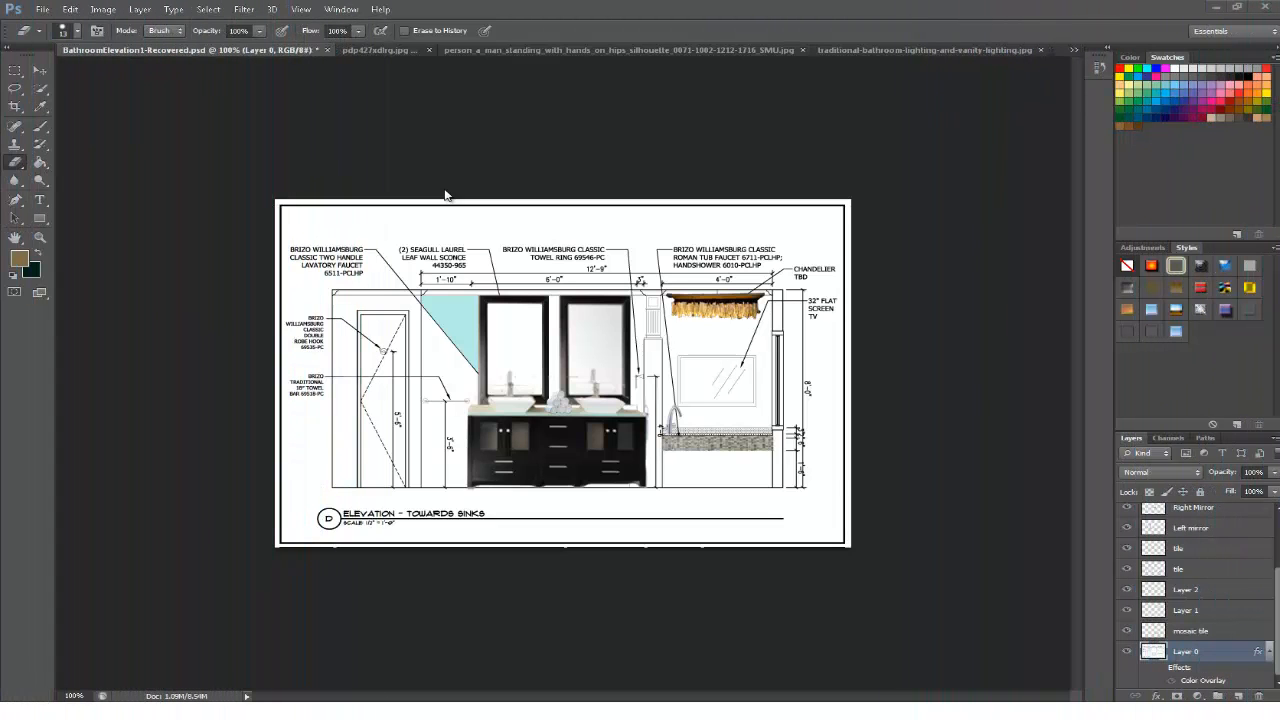
{"action": "left_click", "coordinate": [300, 9]}
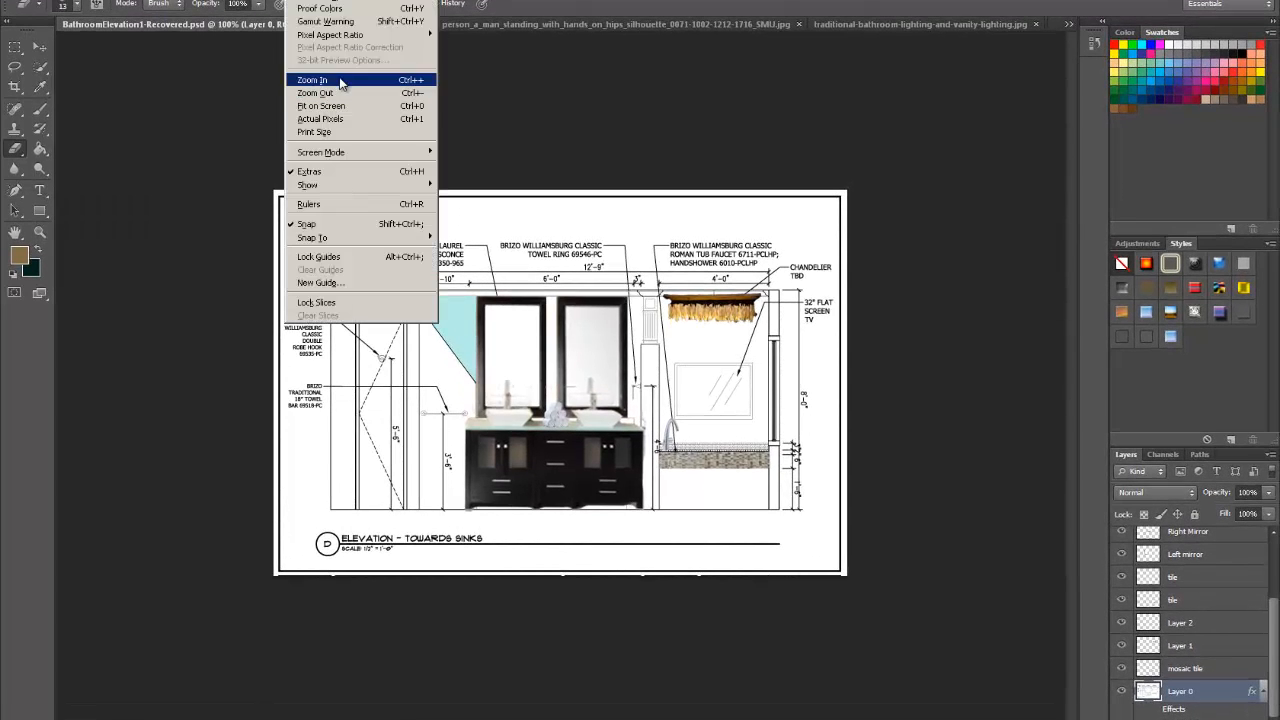
{"action": "left_click", "coordinate": [338, 80]}
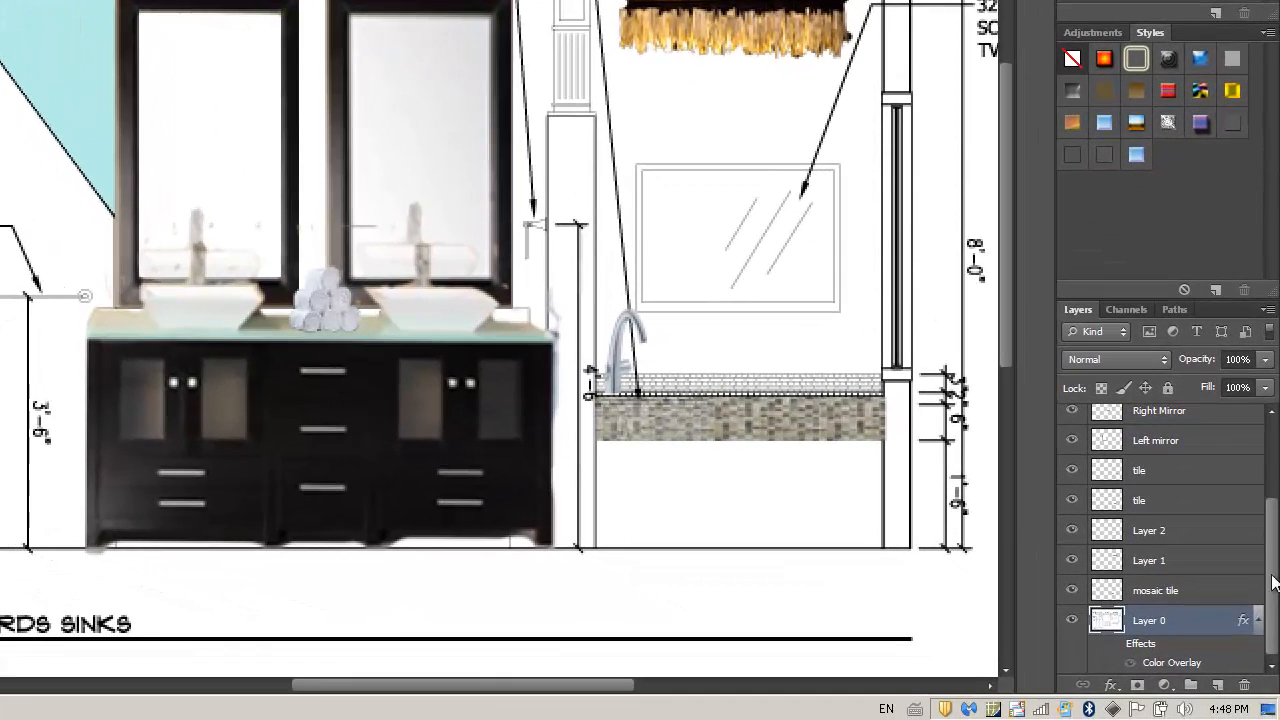
{"action": "left_click_drag", "start_coordinate": [1275, 662], "coordinate": [1275, 605]}
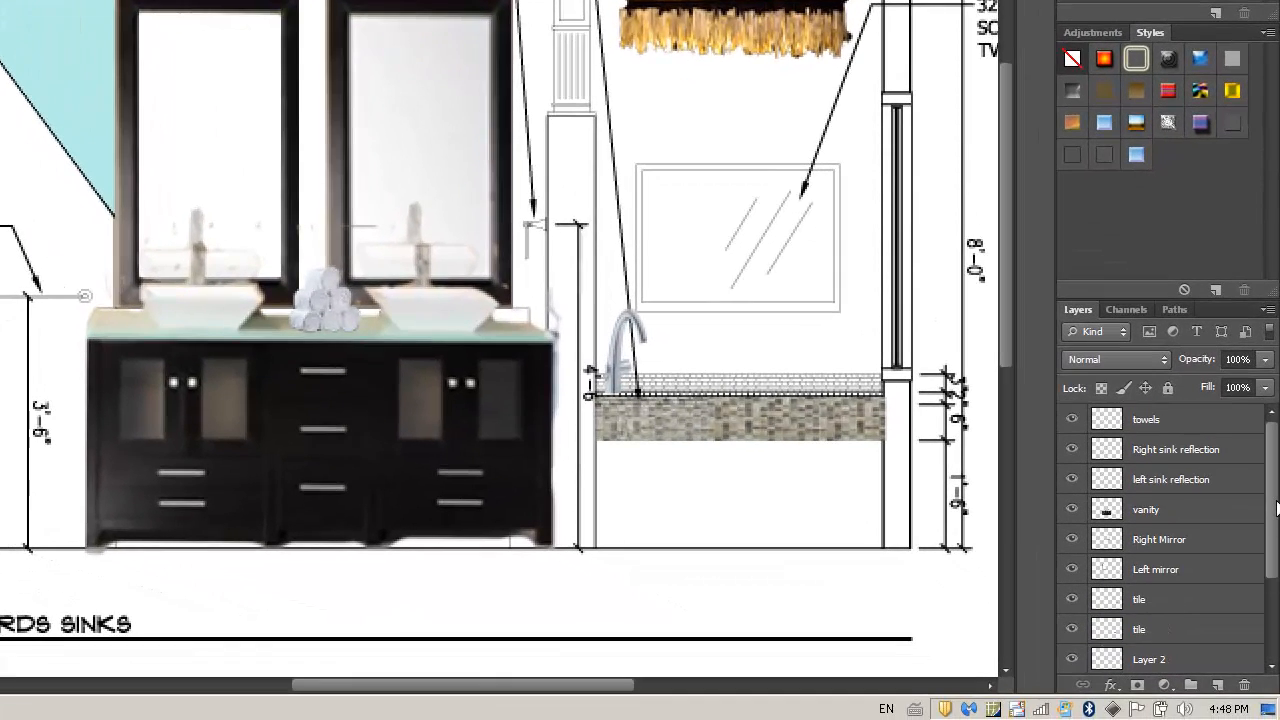
{"action": "left_click_drag", "start_coordinate": [1276, 508], "coordinate": [1276, 592]}
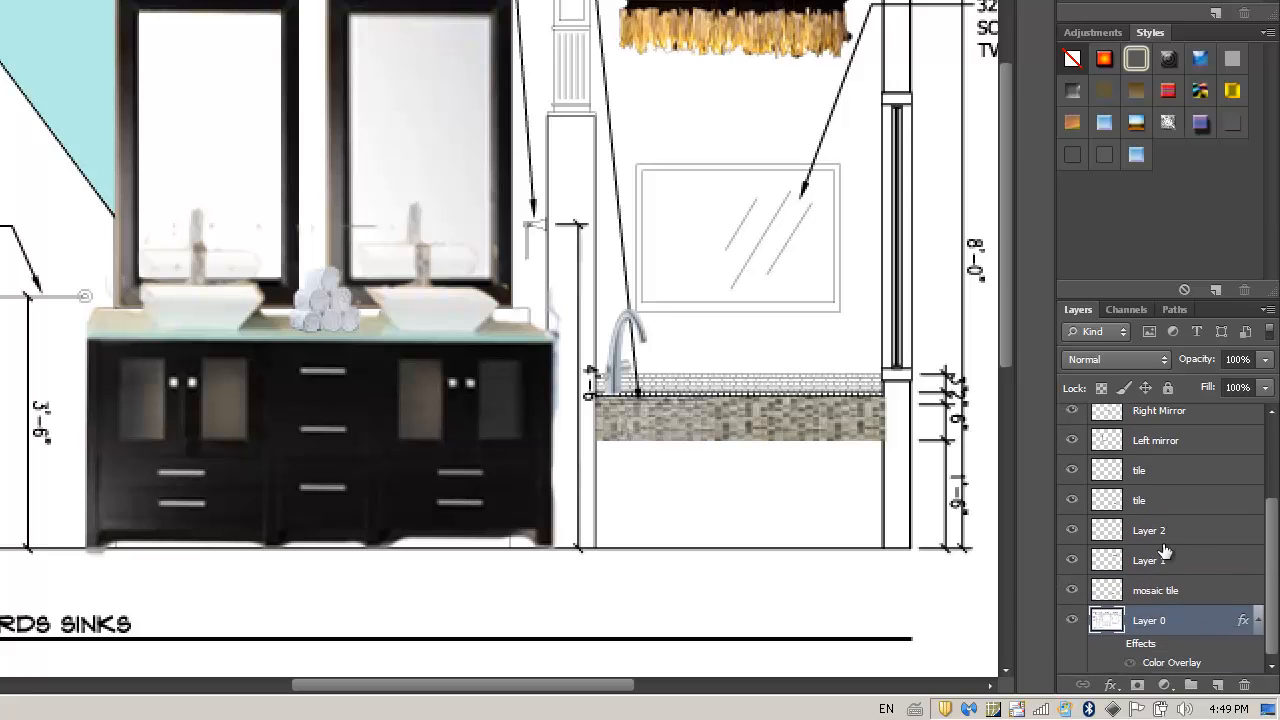
Identify Layer 1 as the chandelier and rename it 'Light fixture'.
{"action": "left_click", "coordinate": [1071, 561]}
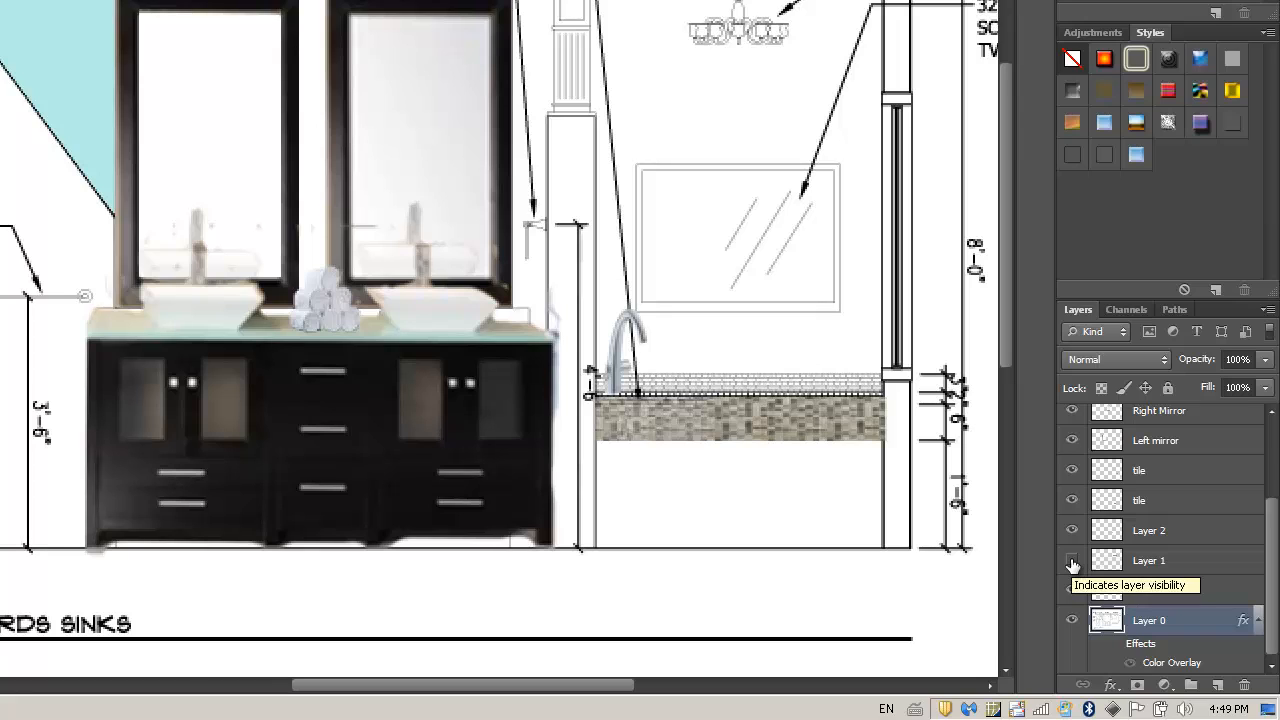
{"action": "left_click", "coordinate": [1072, 562]}
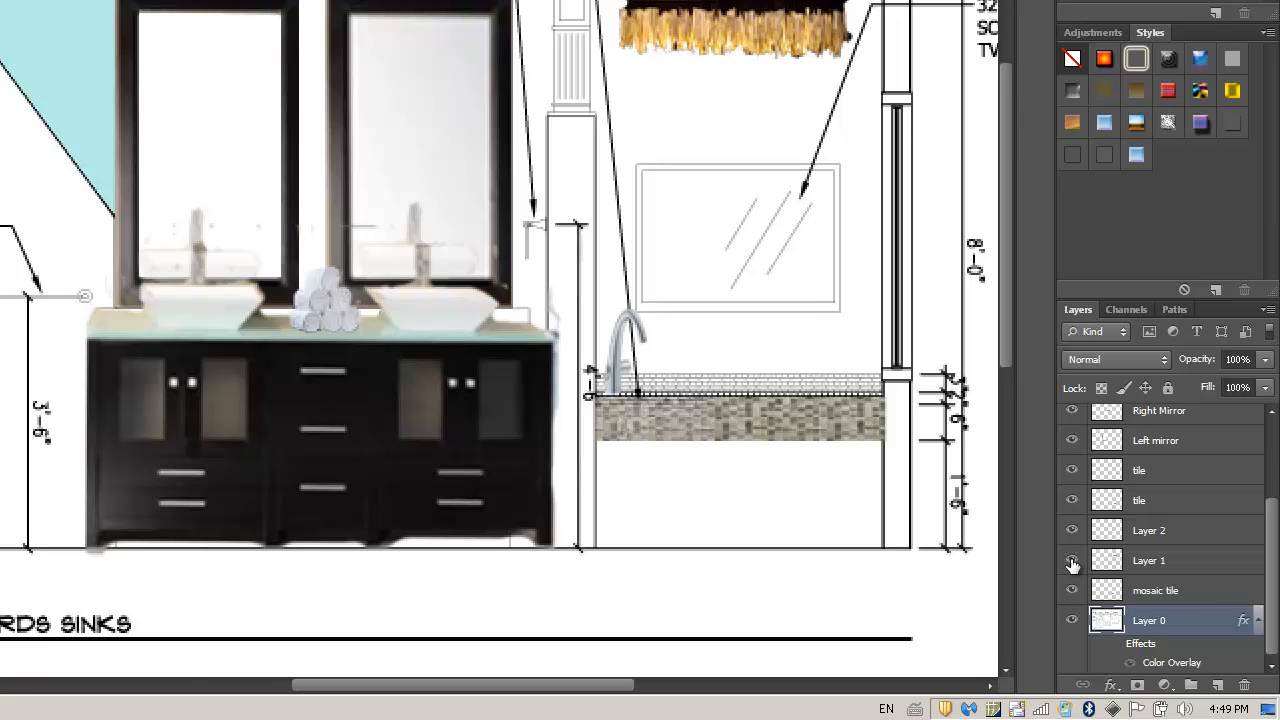
{"action": "double_click", "coordinate": [1170, 562]}
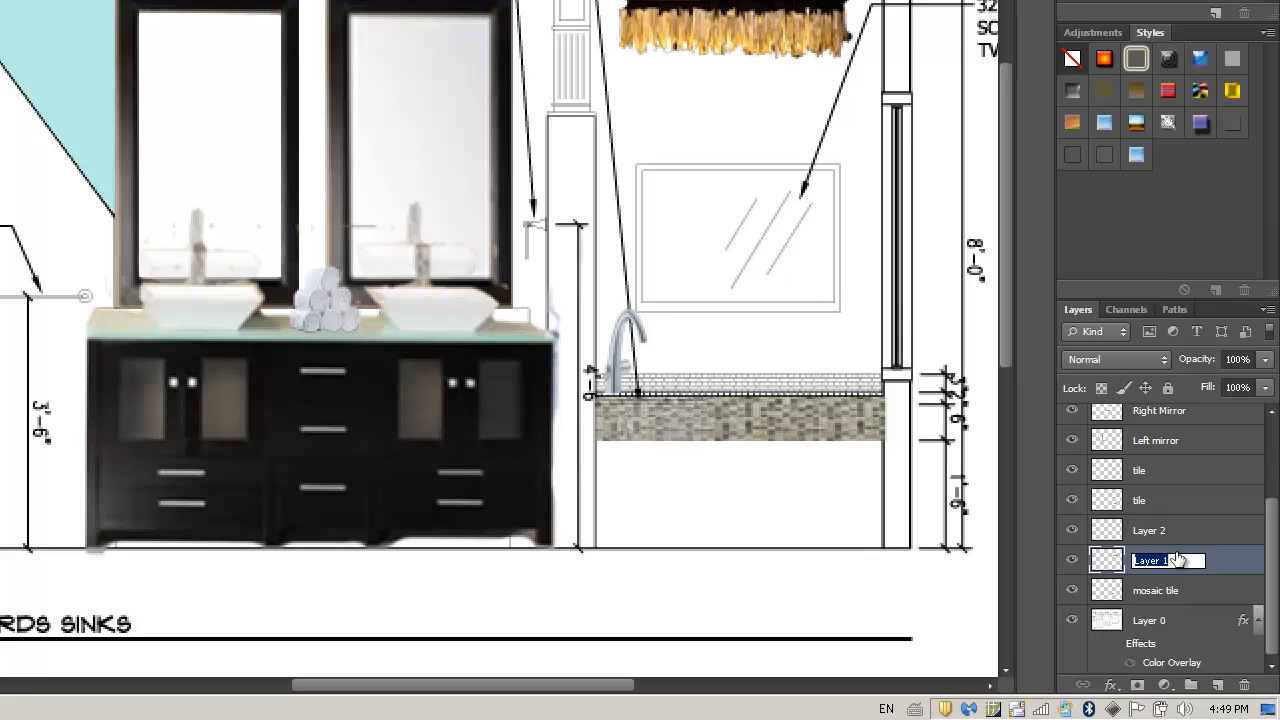
{"action": "type", "text": "Light fixture"}
{"action": "left_click", "coordinate": [1150, 531]}
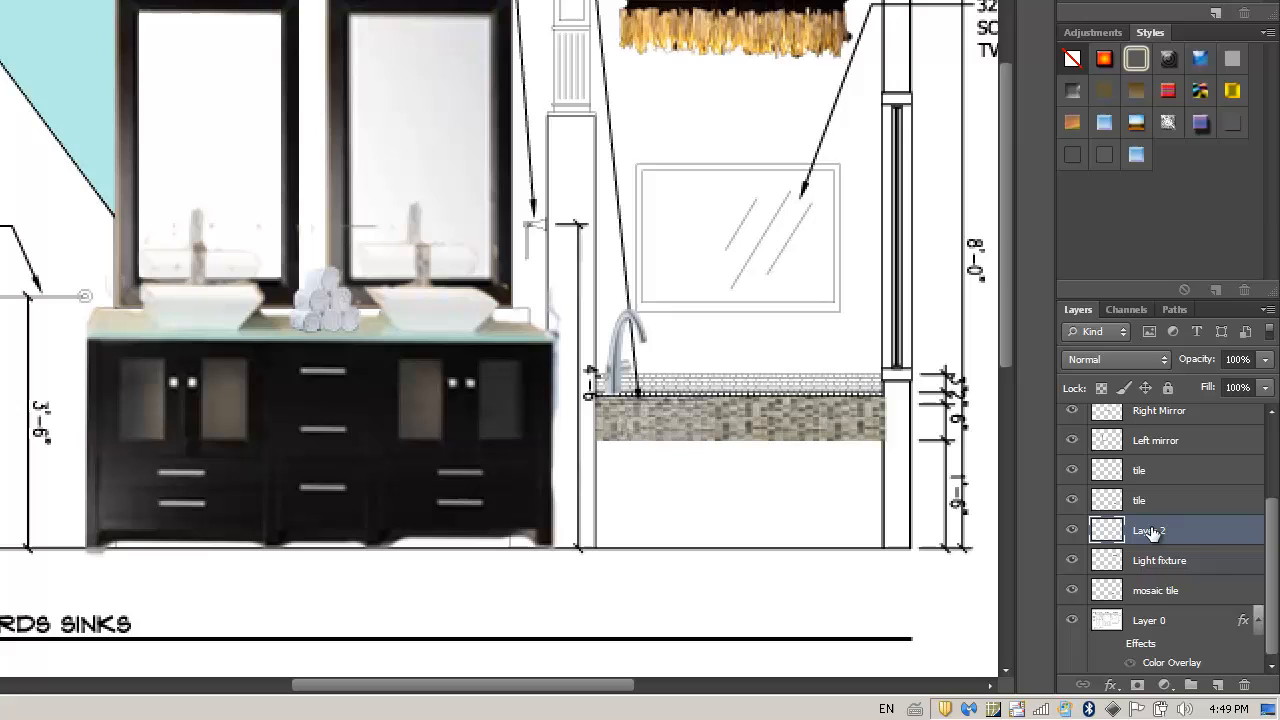
Identify Layer 2 as the faucet and type 'Faucet' as its name.
{"action": "left_click", "coordinate": [1072, 530]}
{"action": "left_click", "coordinate": [1072, 531]}
{"action": "double_click", "coordinate": [1177, 529]}
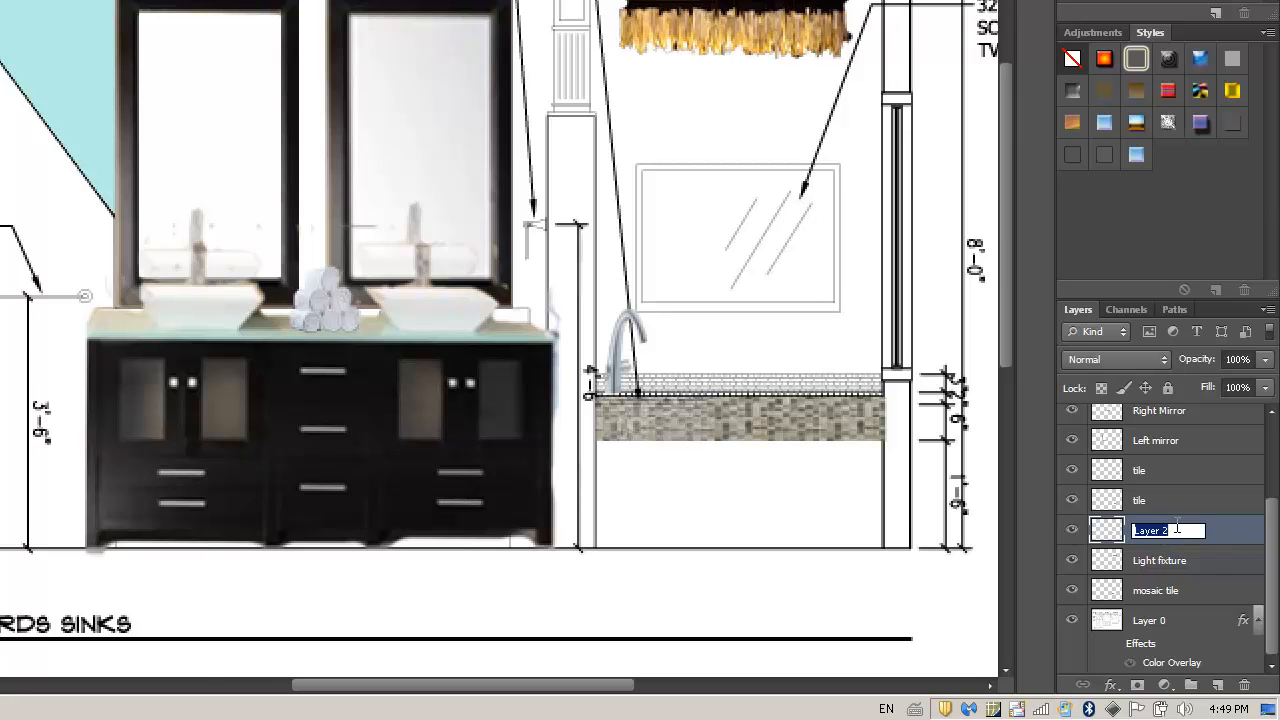
{"action": "type", "text": "Faucet"}
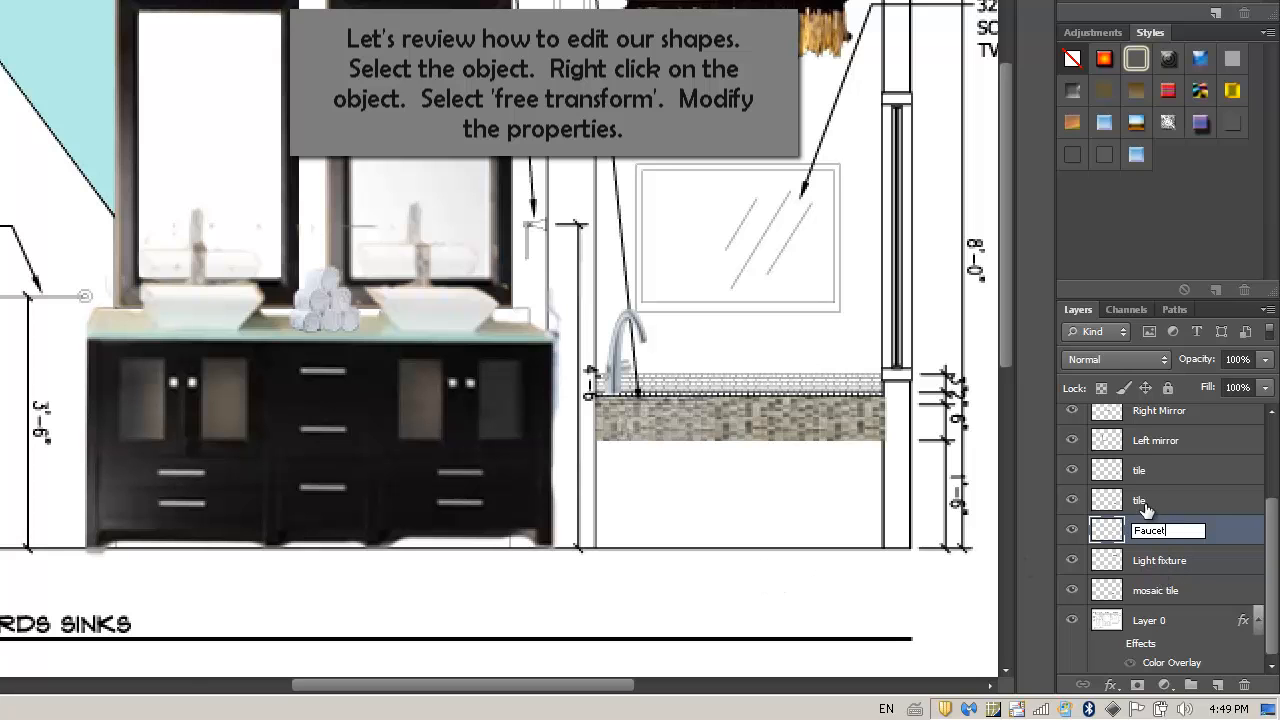
Confirm the Faucet name and resize the television with Free Transform.
{"action": "left_click", "coordinate": [1140, 503]}
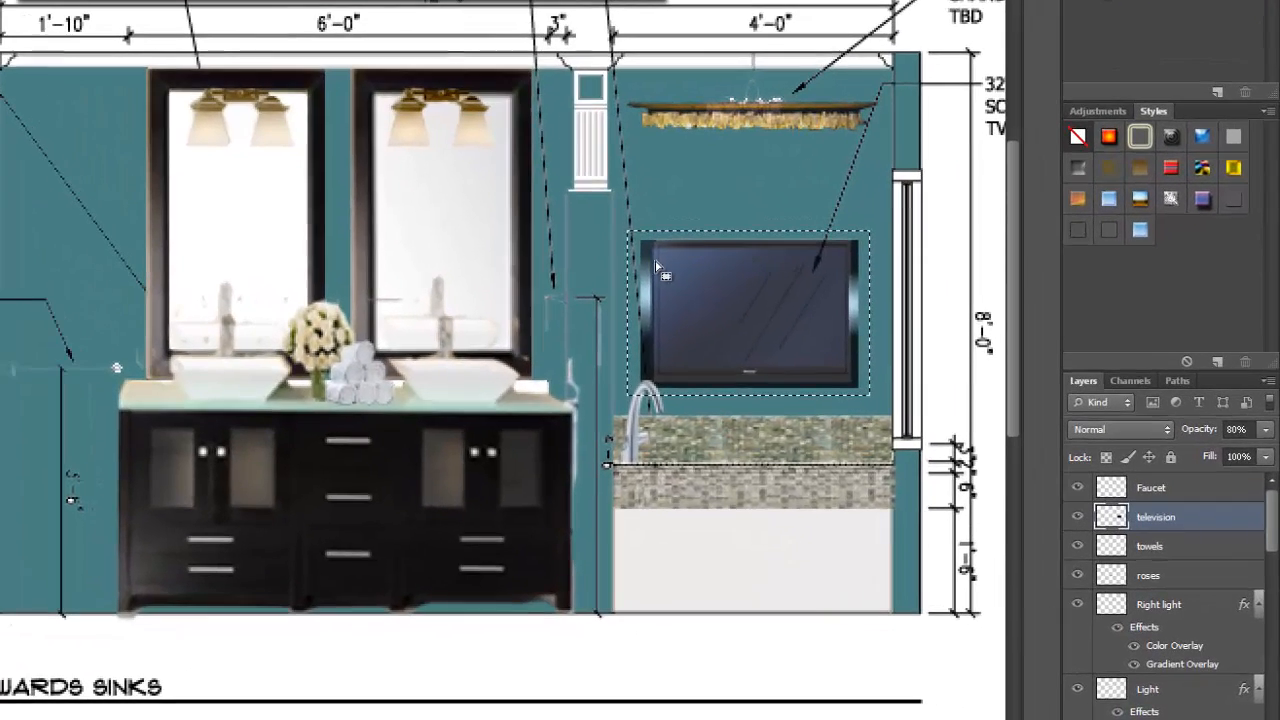
{"action": "right_click", "coordinate": [808, 382]}
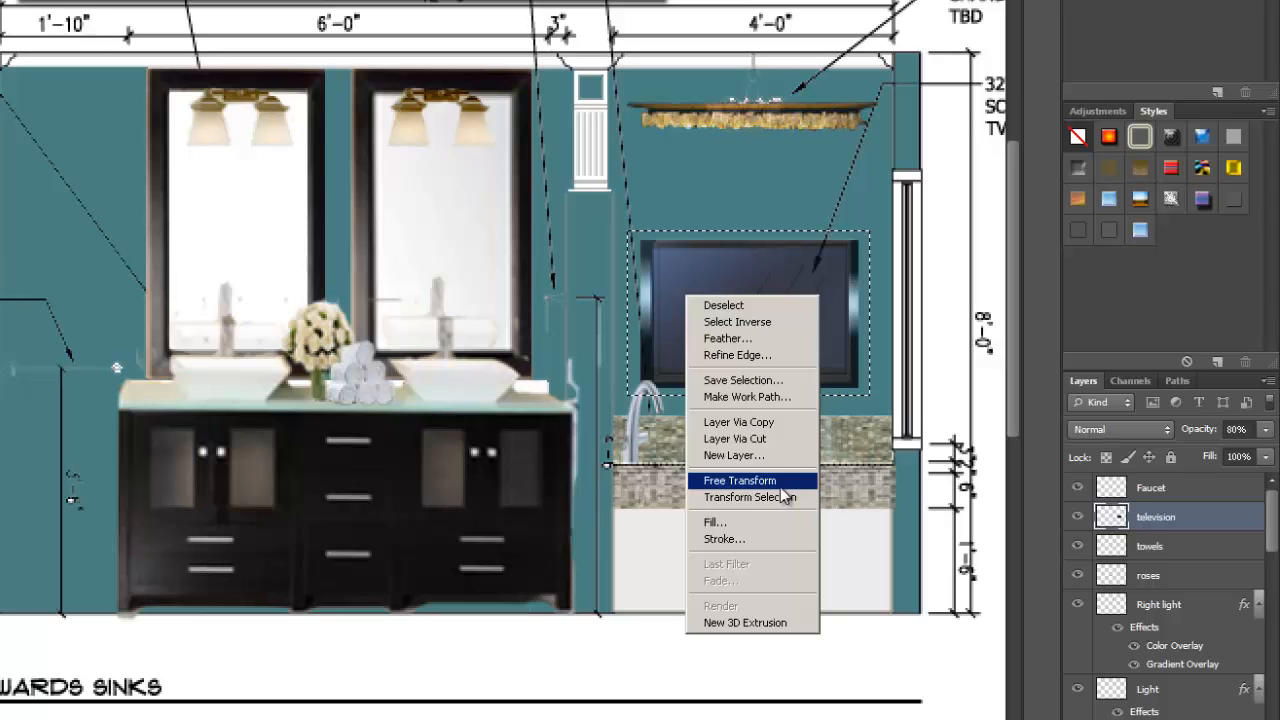
{"action": "left_click", "coordinate": [740, 480]}
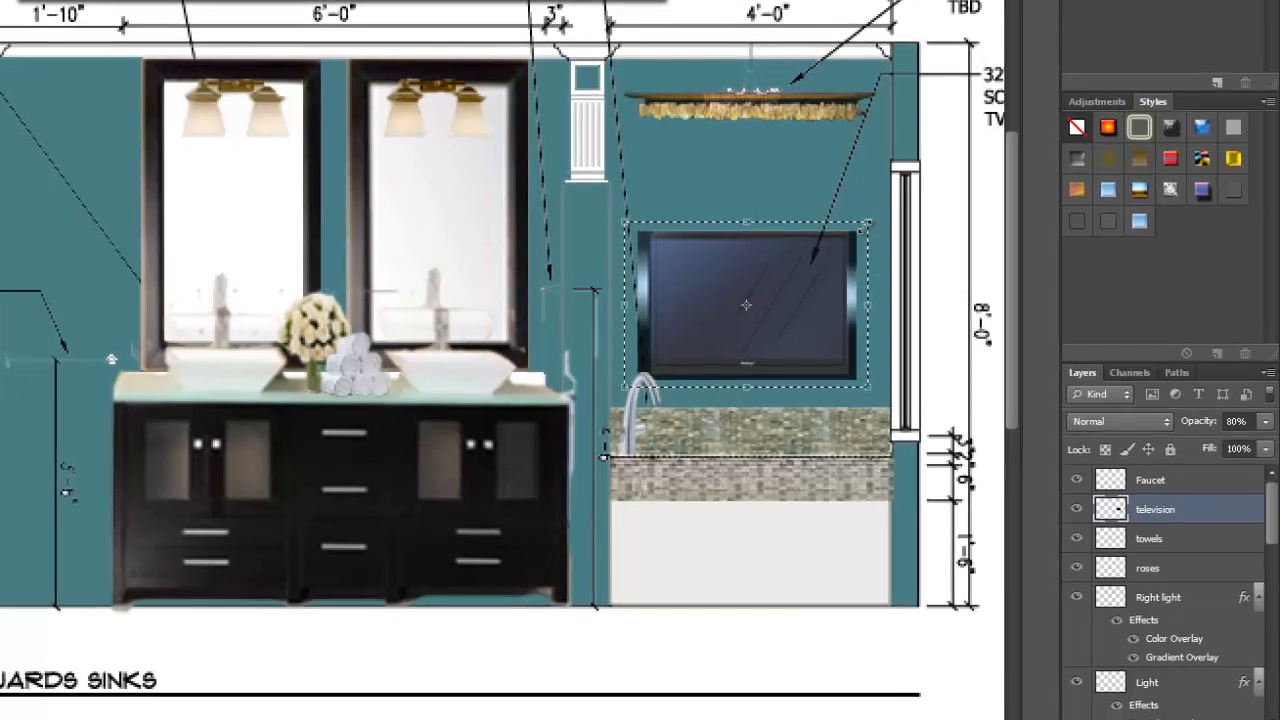
{"action": "left_click_drag", "start_coordinate": [870, 232], "coordinate": [776, 315]}
{"action": "left_click_drag", "start_coordinate": [762, 265], "coordinate": [864, 170]}
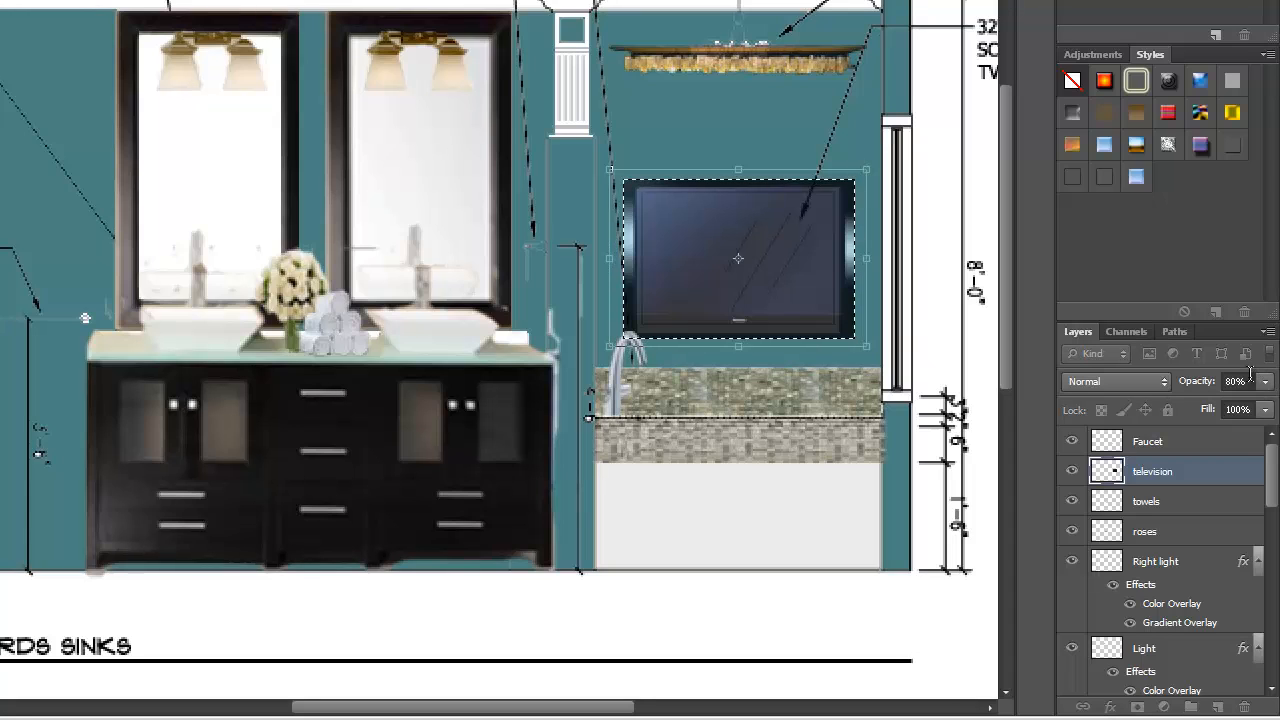
Set the television layer to 80% opacity, apply it, and deselect.
{"action": "left_click", "coordinate": [1250, 381]}
{"action": "type", "text": "100"}
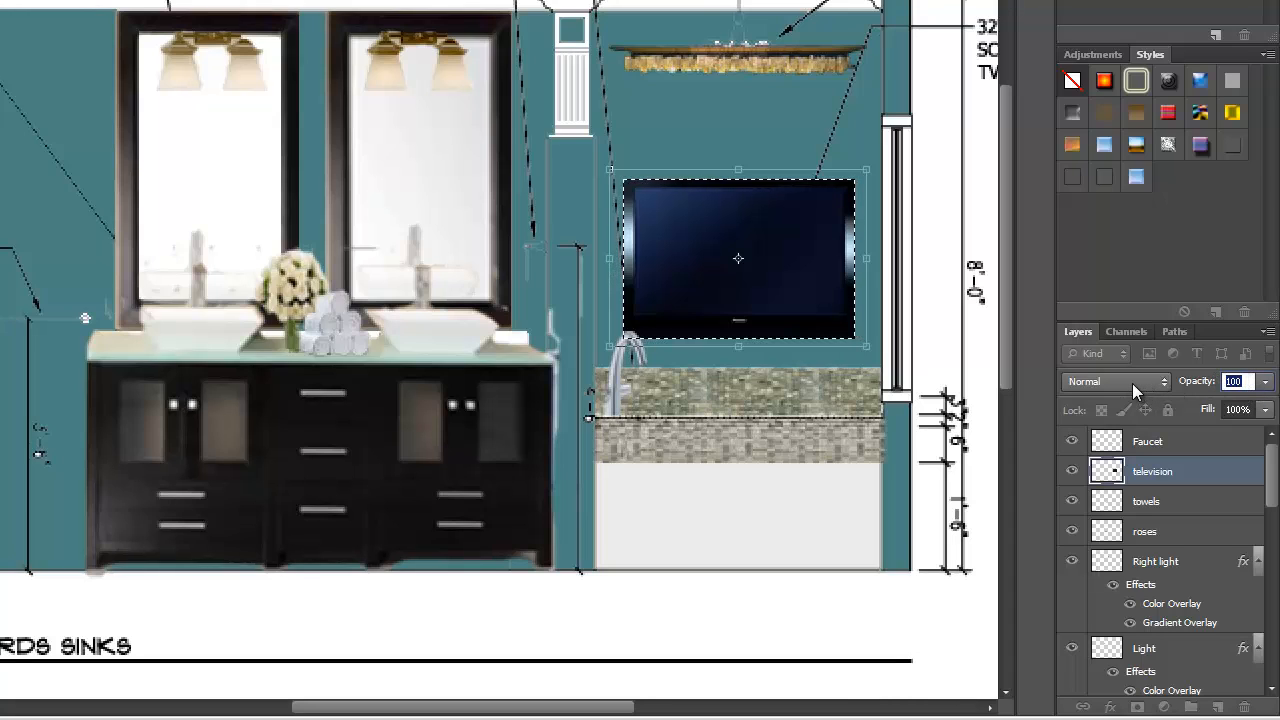
{"action": "type", "text": "80"}
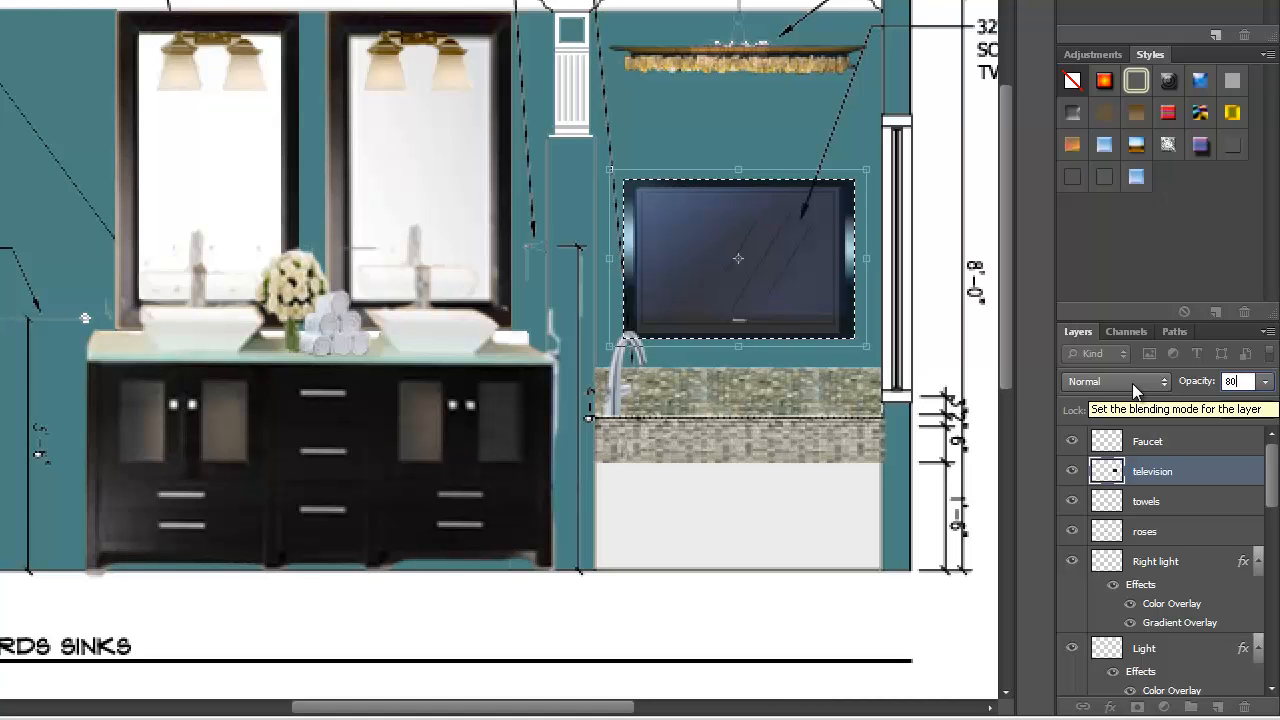
{"action": "key", "text": "Return"}
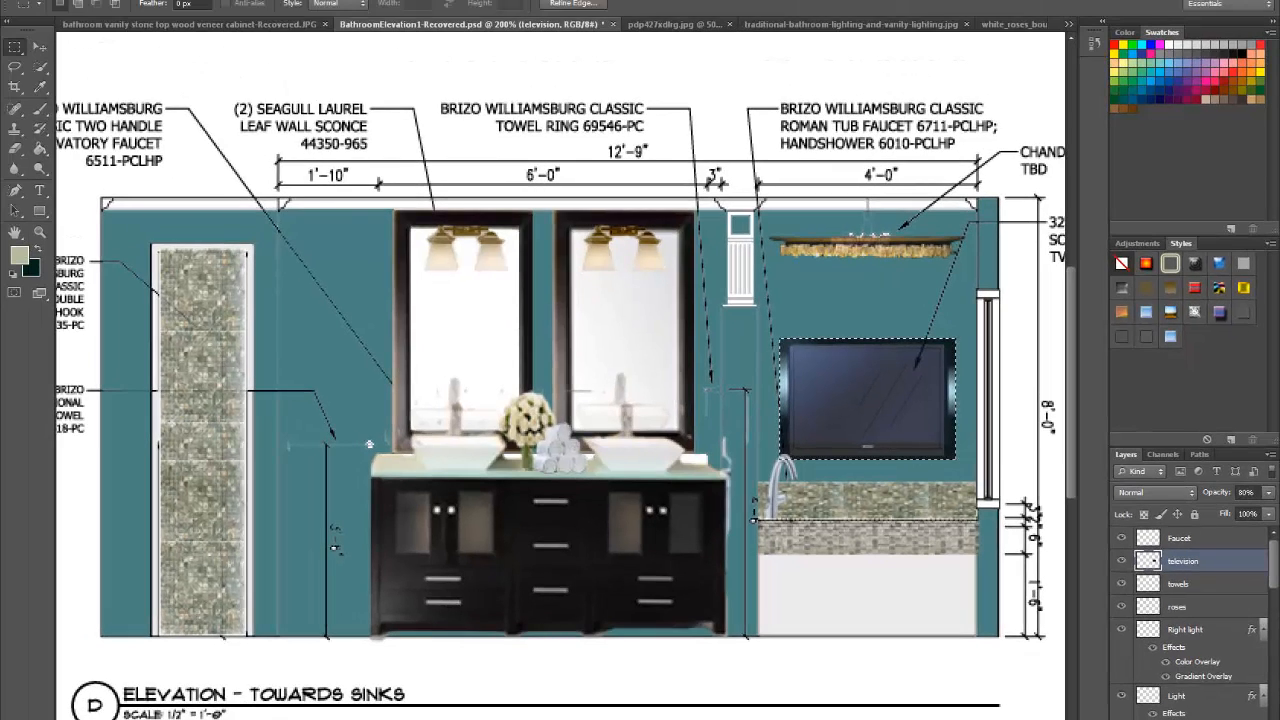
{"action": "left_click", "coordinate": [207, 1]}
{"action": "left_click", "coordinate": [218, 8]}
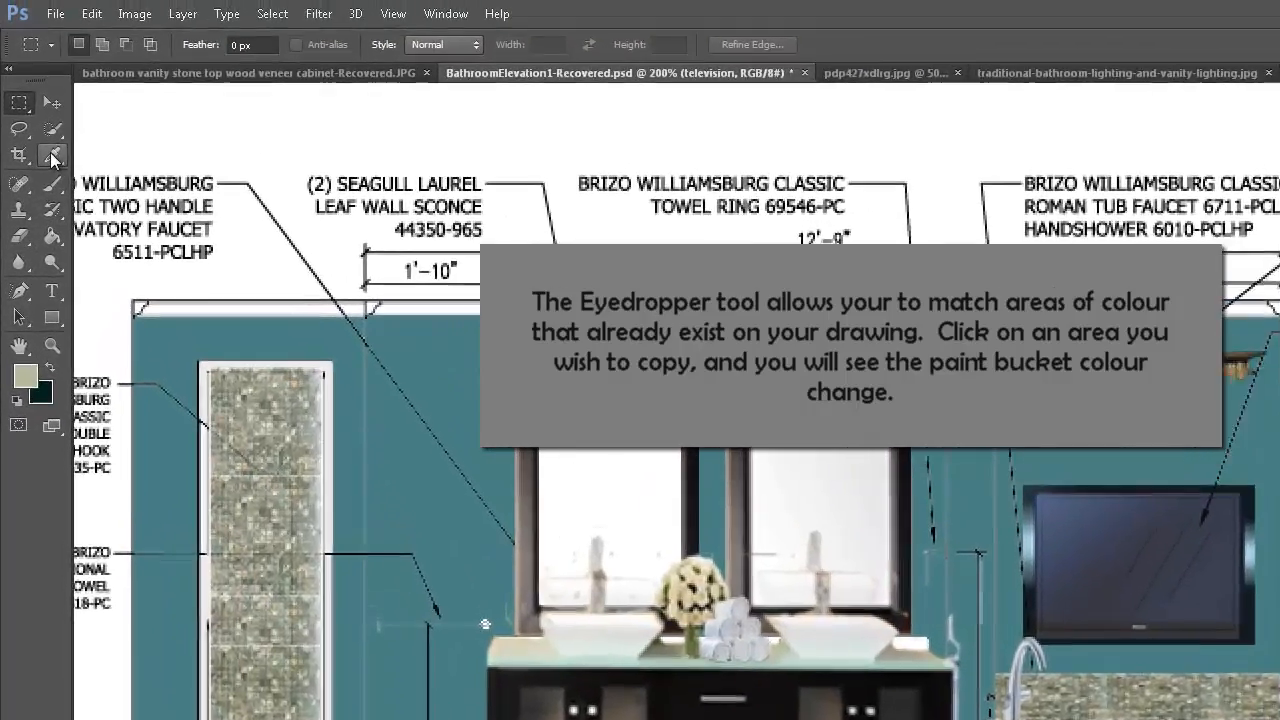
Sample the tile column's colour with the Eyedropper.
{"action": "left_click", "coordinate": [47, 170]}
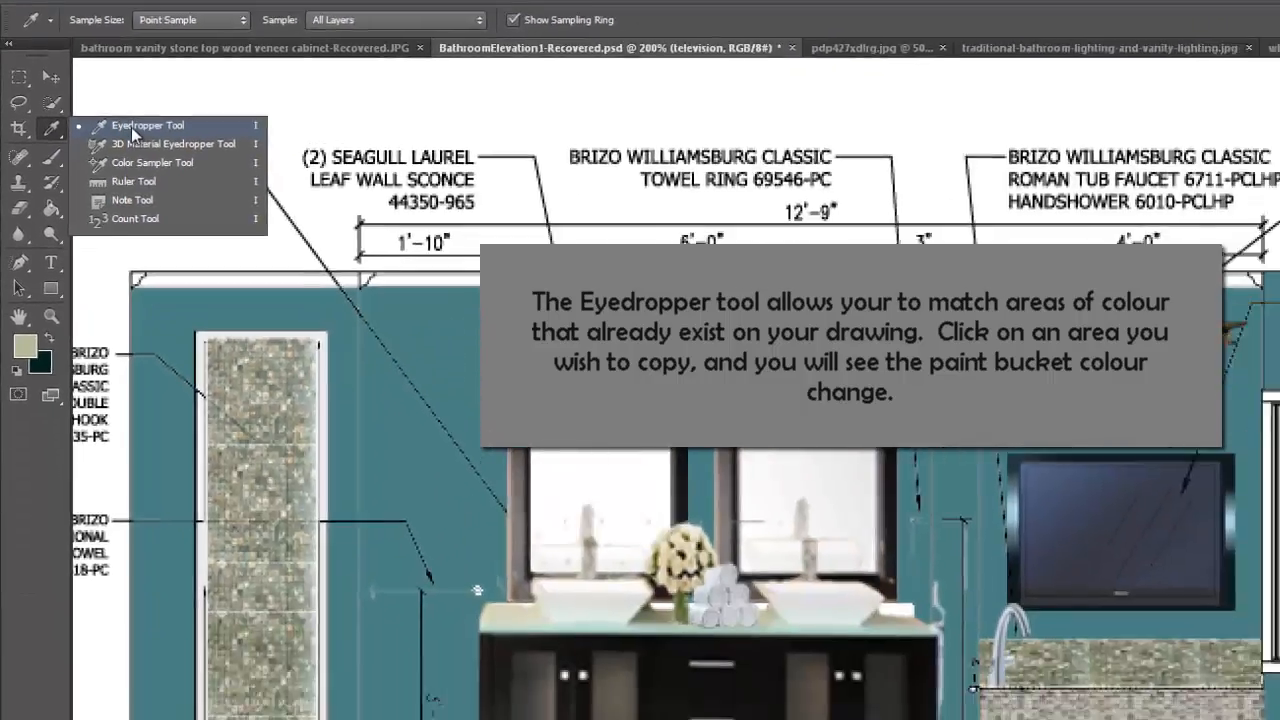
{"action": "left_click", "coordinate": [232, 263]}
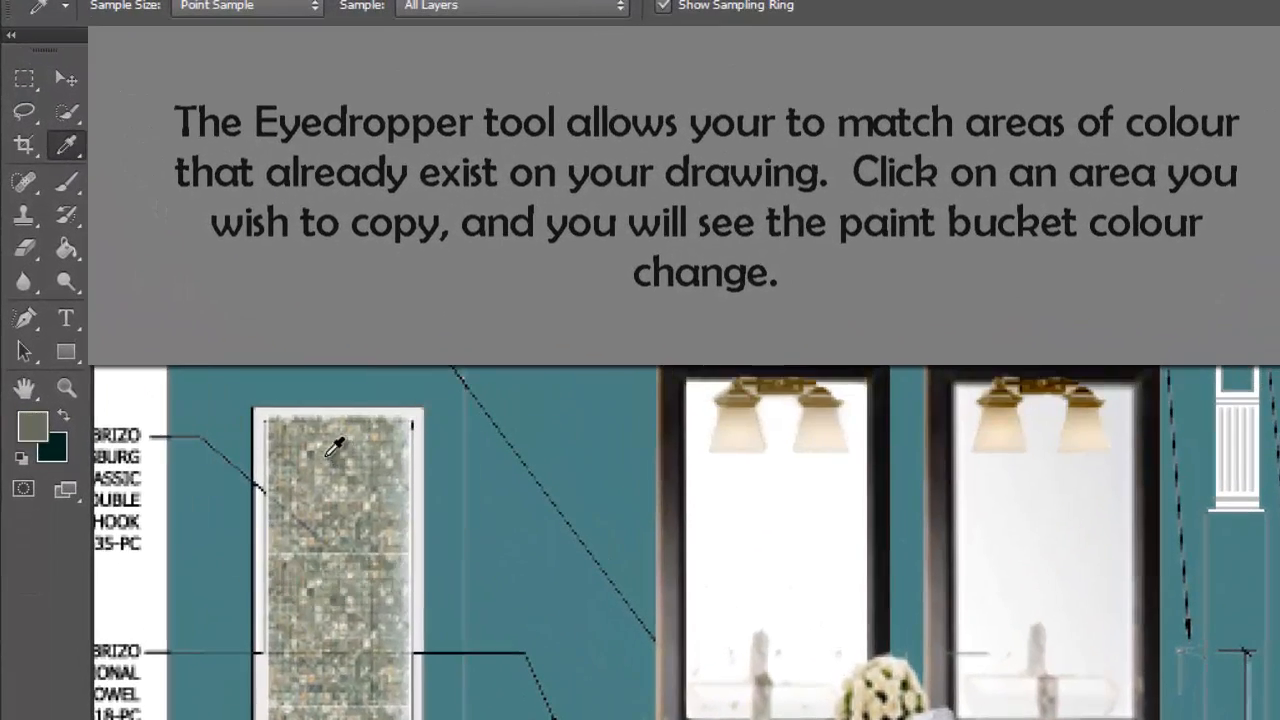
{"action": "left_click", "coordinate": [305, 448]}
{"action": "left_click", "coordinate": [333, 460]}
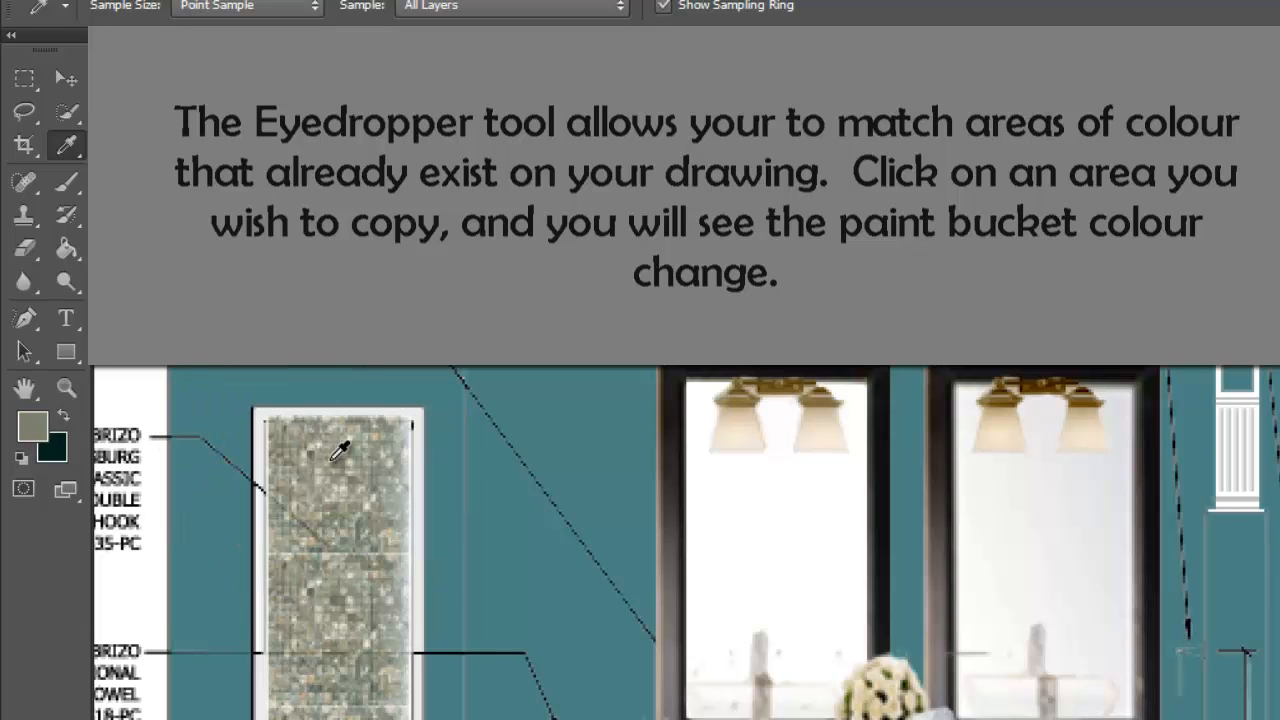
On the background layer, fill the left wall, TV wall, top strips and mirror gap grey-green.
{"action": "left_click", "coordinate": [66, 249]}
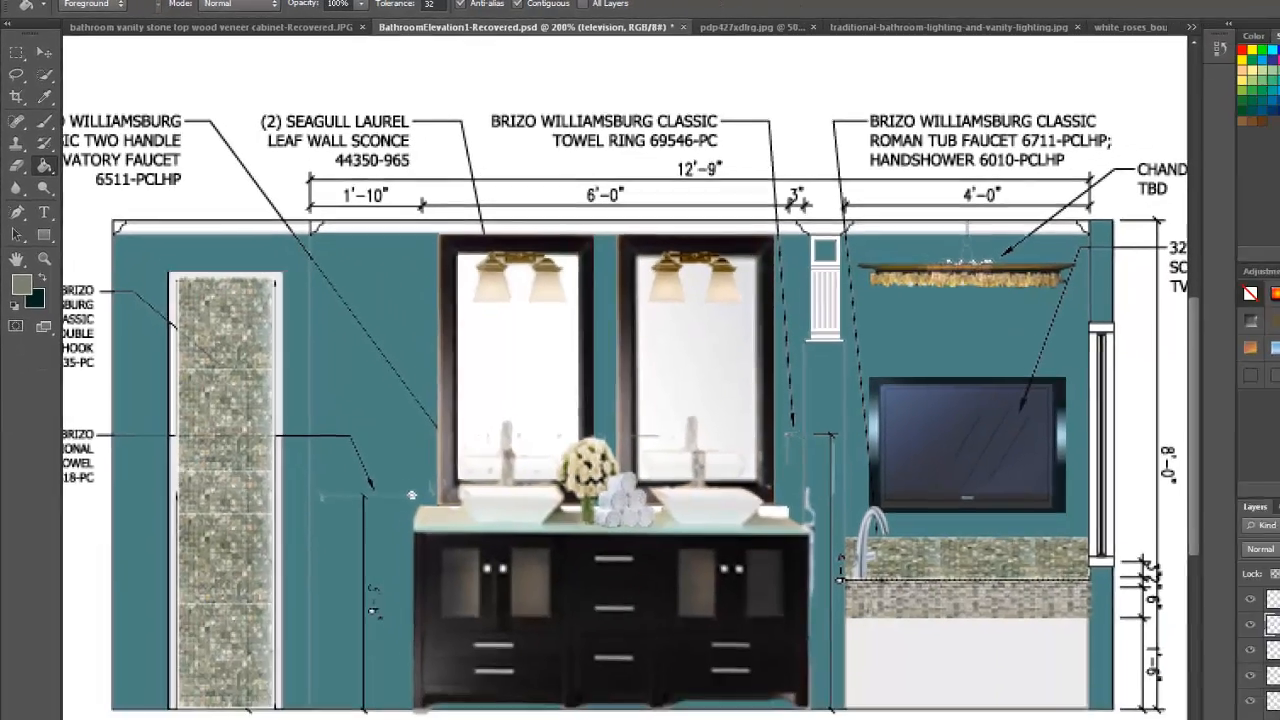
{"action": "left_click_drag", "start_coordinate": [1243, 552], "coordinate": [1246, 714]}
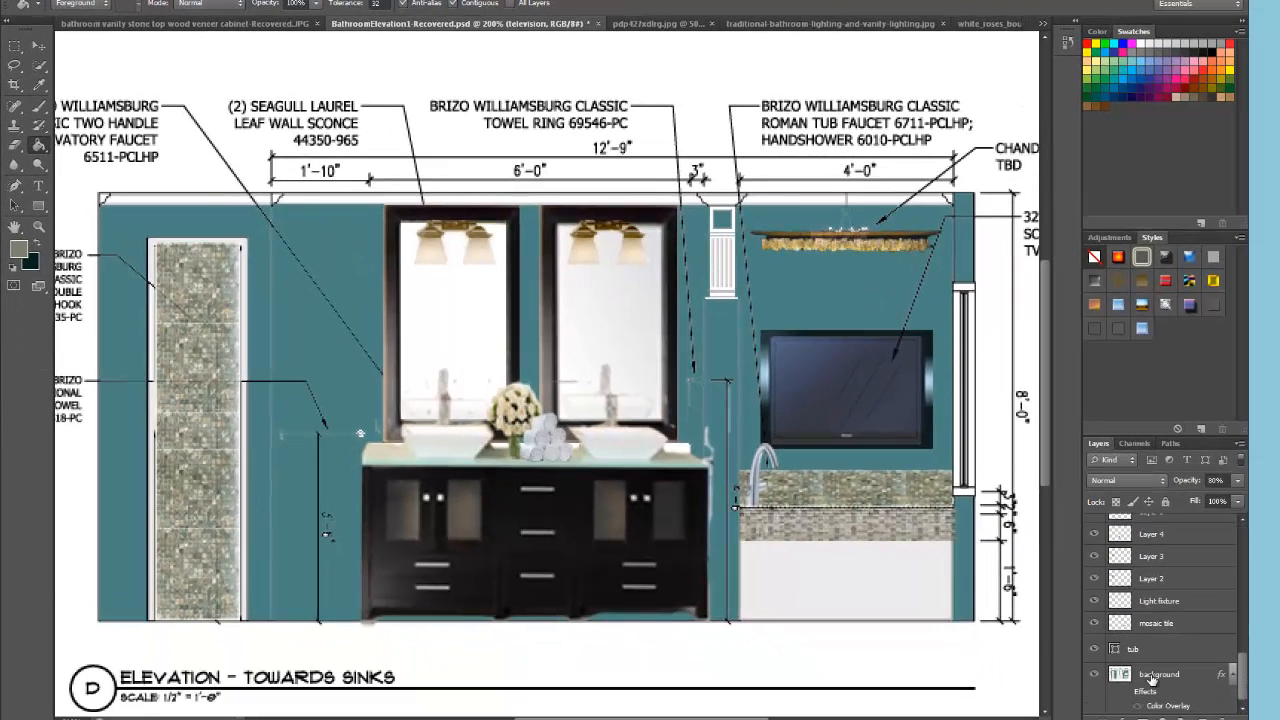
{"action": "left_click", "coordinate": [1152, 678]}
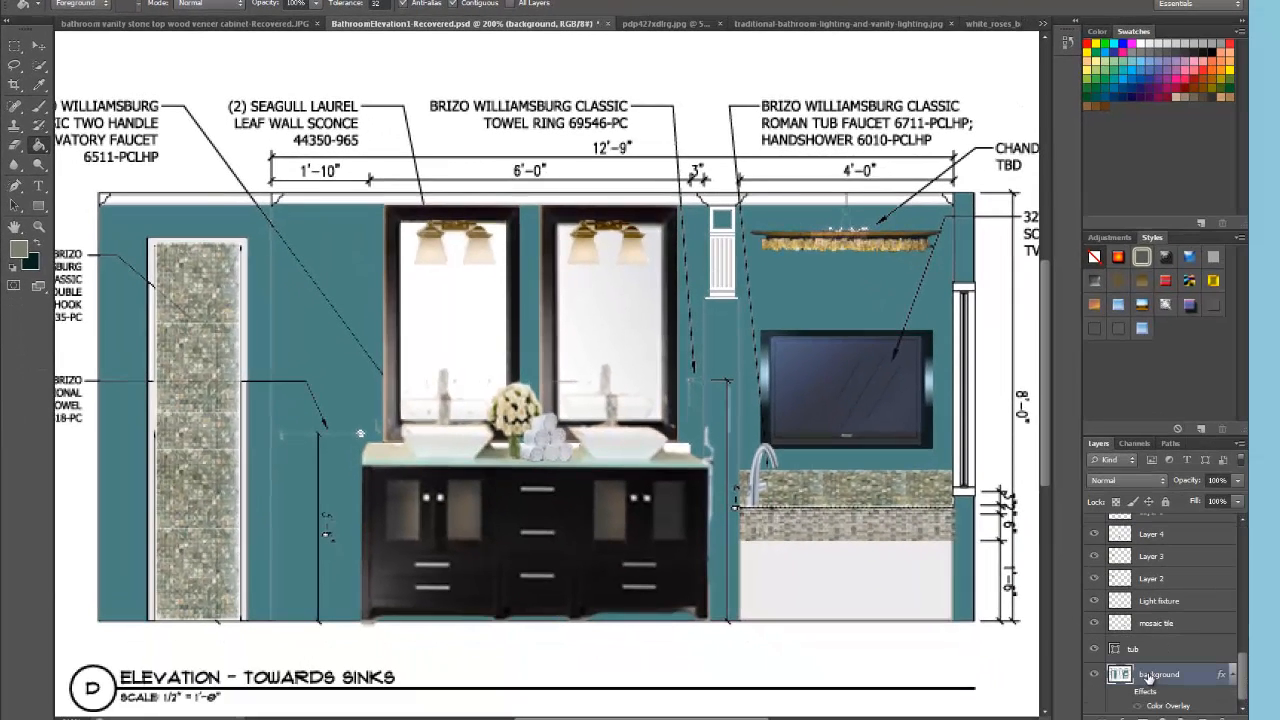
{"action": "left_click", "coordinate": [115, 224]}
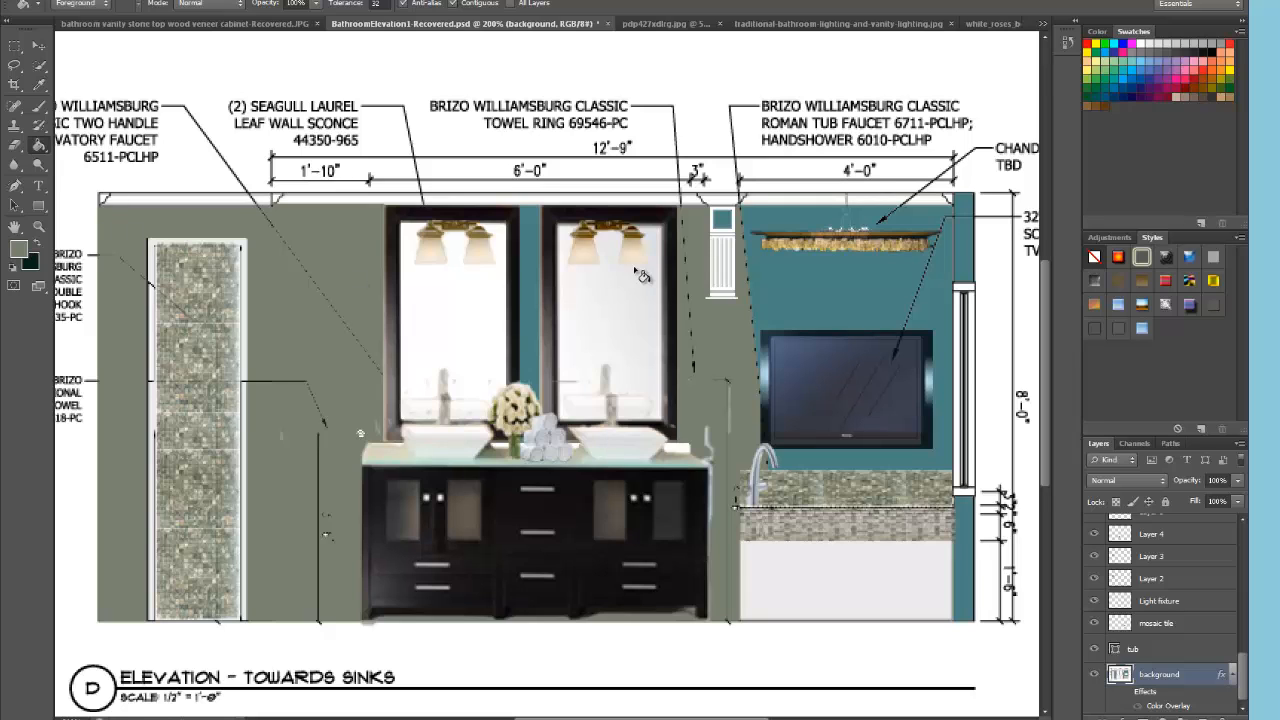
{"action": "left_click", "coordinate": [834, 284]}
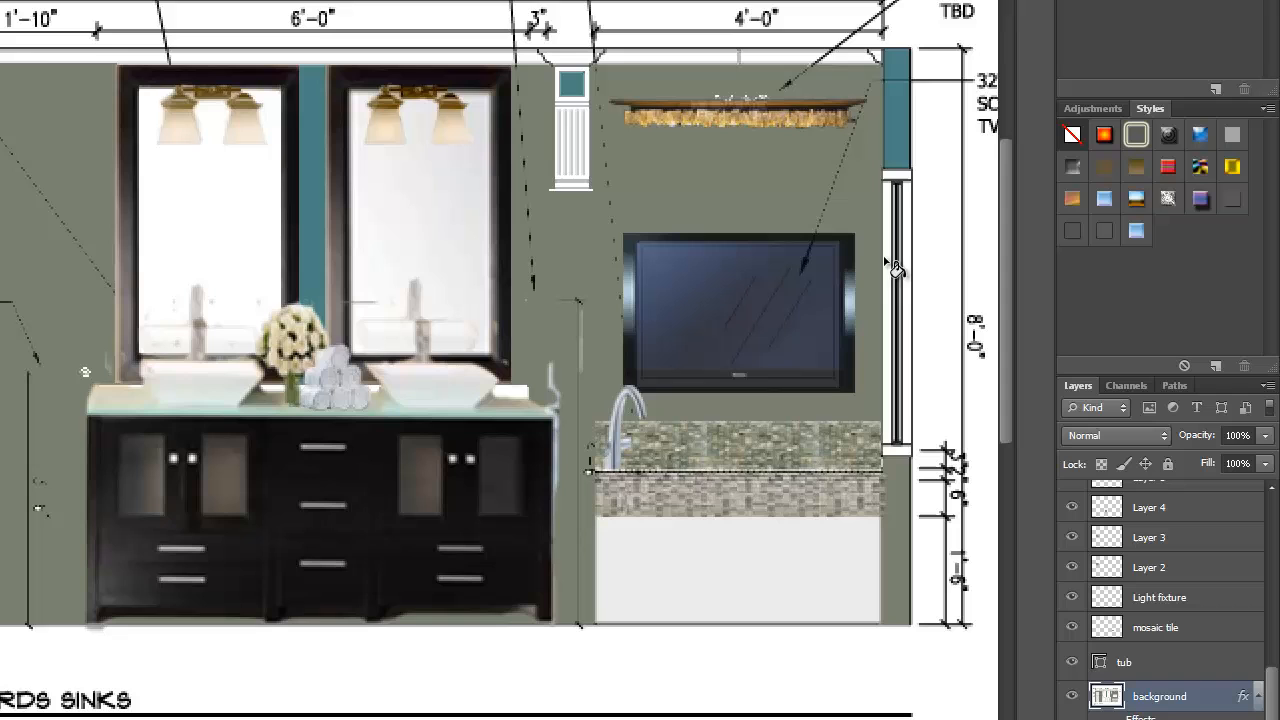
{"action": "left_click", "coordinate": [896, 140]}
{"action": "left_click", "coordinate": [576, 88]}
{"action": "left_click", "coordinate": [892, 66]}
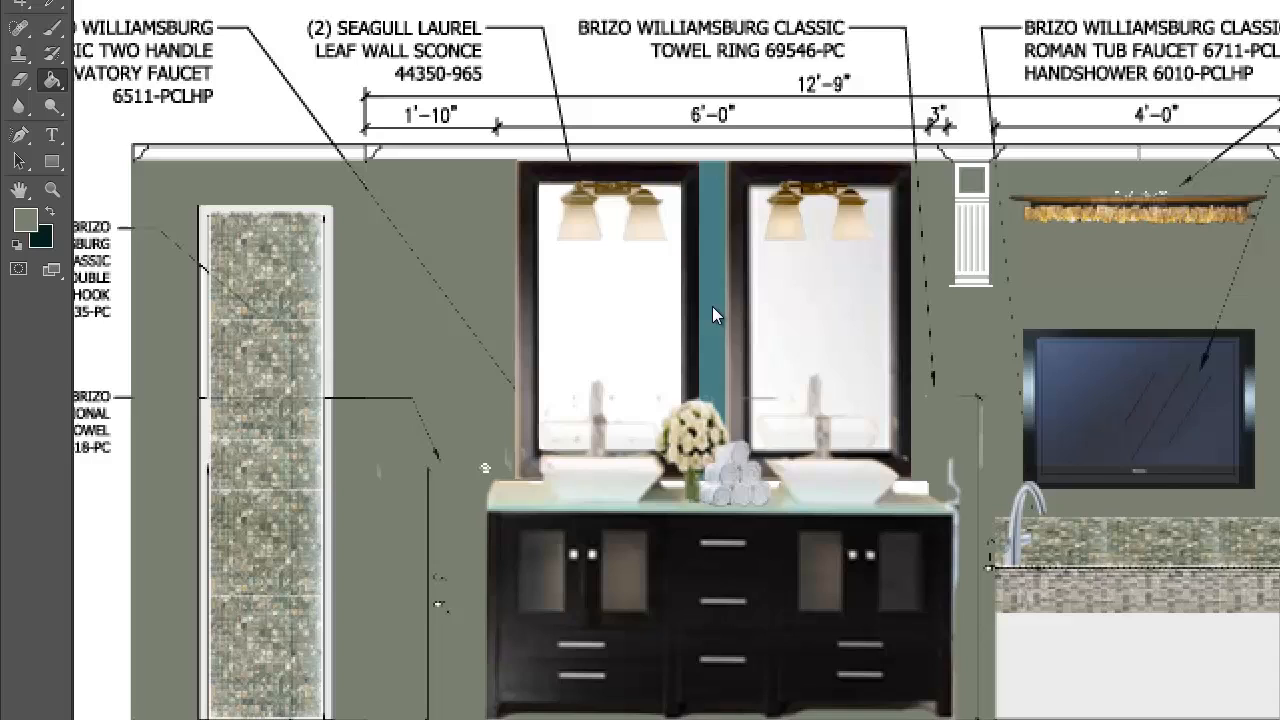
{"action": "left_click", "coordinate": [340, 216]}
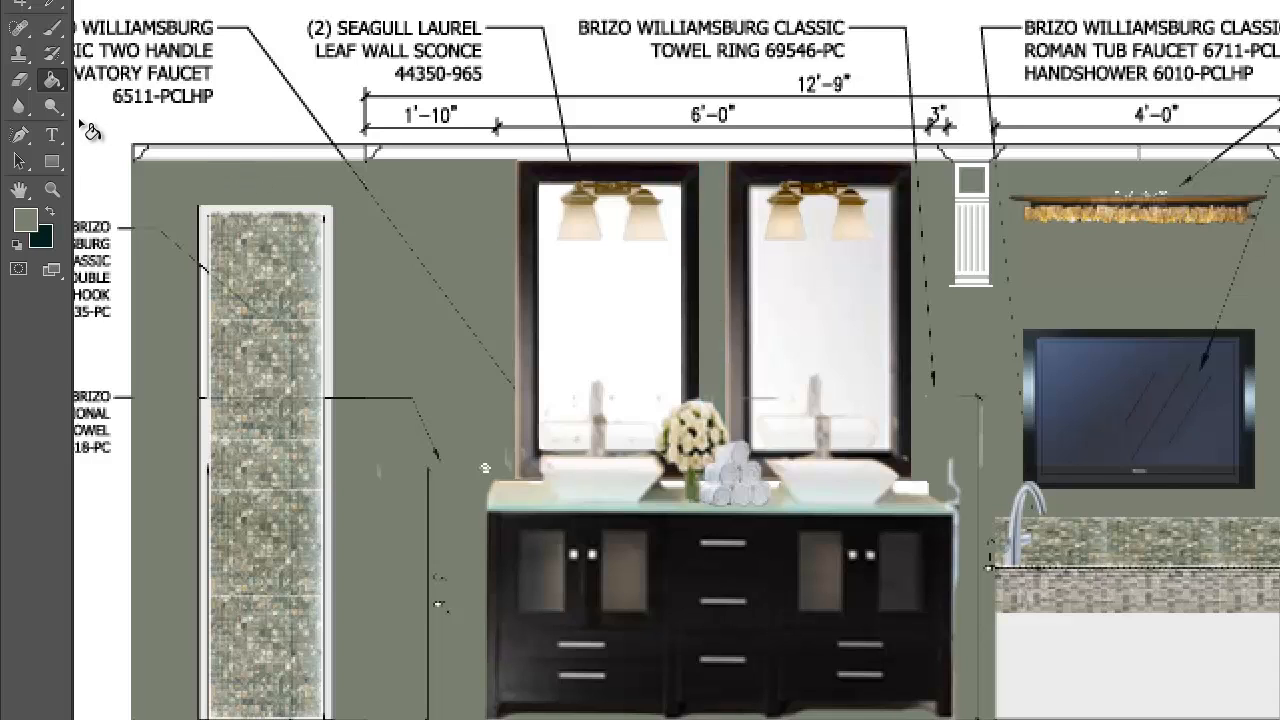
Sample a new colour and fill the wall around the tile column and the rest teal.
{"action": "left_click", "coordinate": [54, 6]}
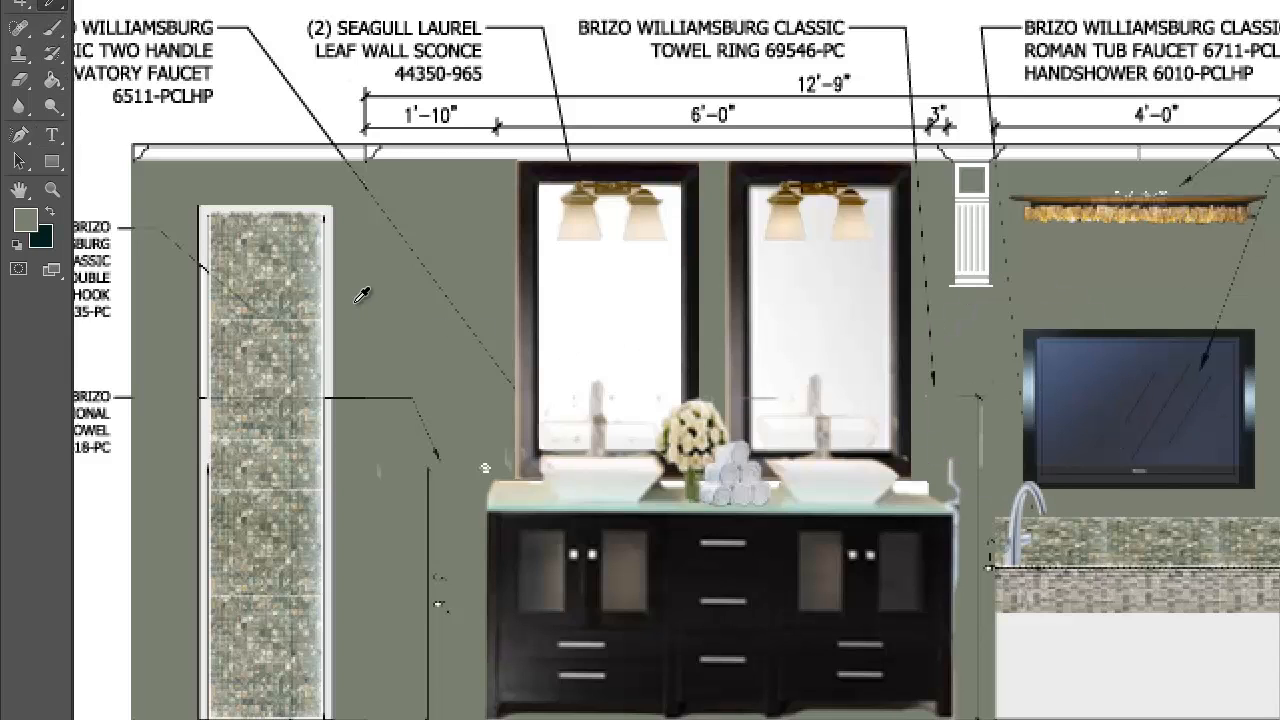
{"action": "left_click", "coordinate": [52, 79]}
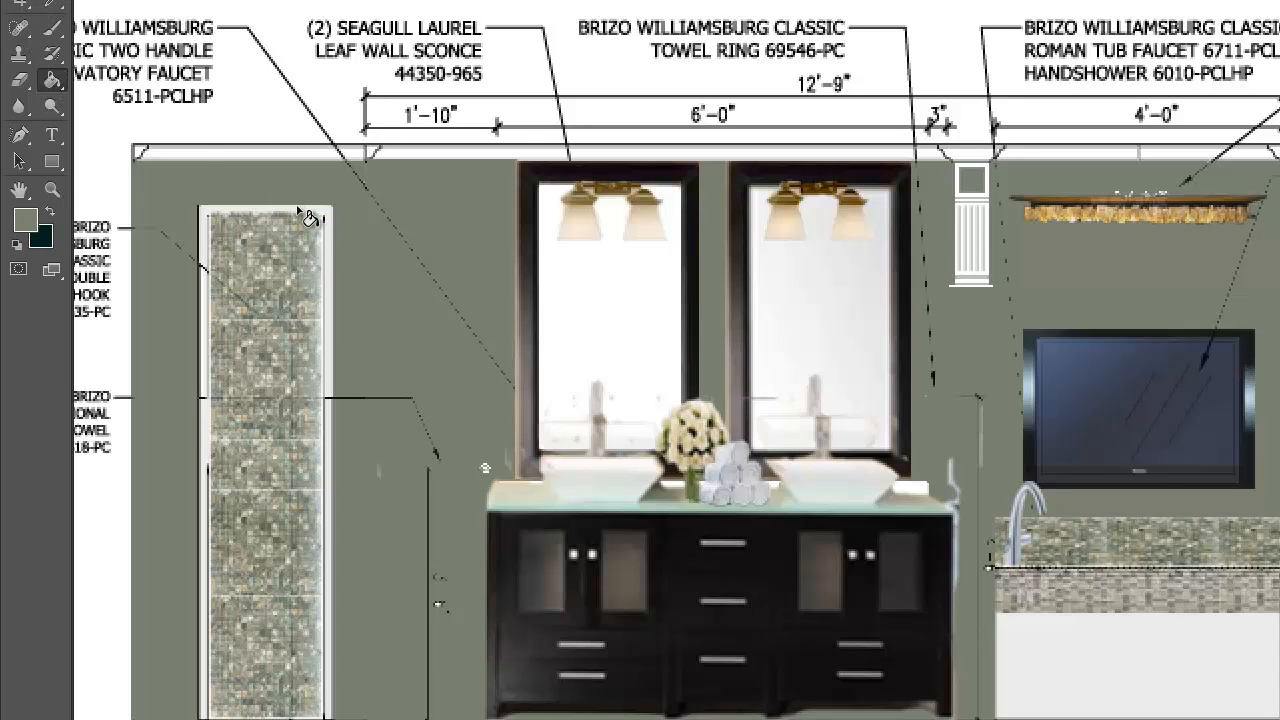
{"action": "left_click", "coordinate": [172, 200]}
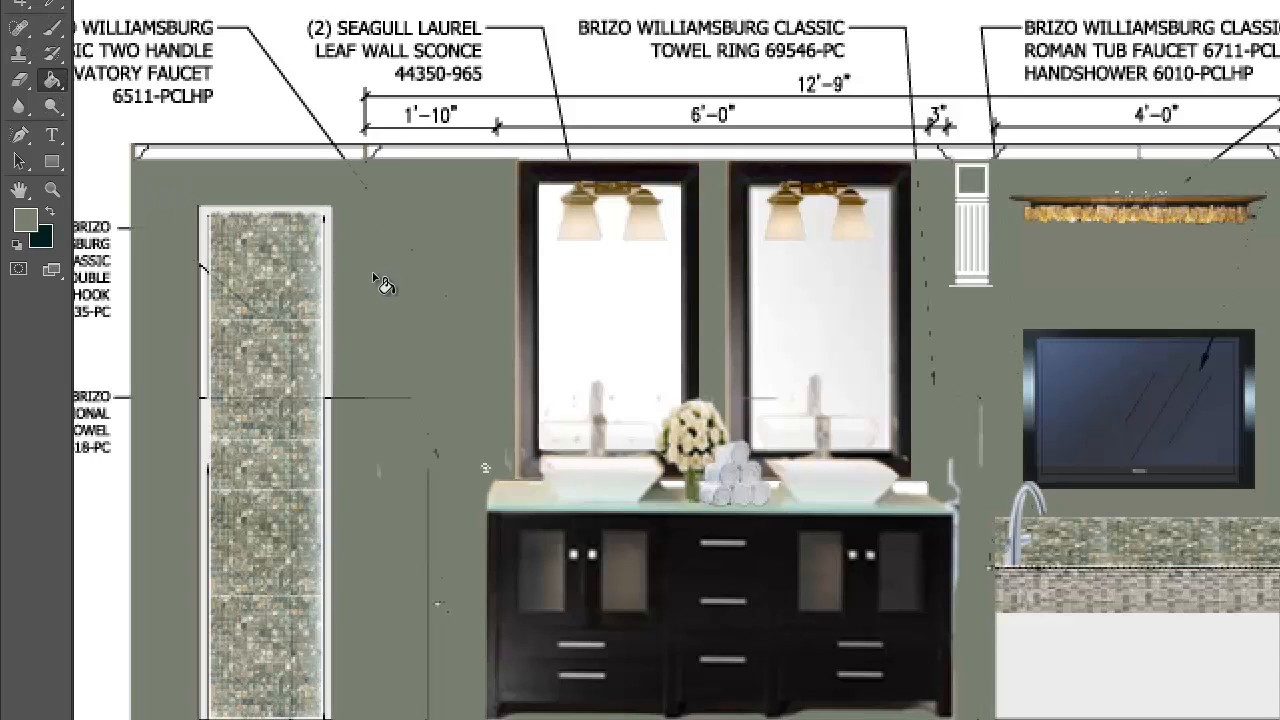
{"action": "left_click", "coordinate": [990, 368]}
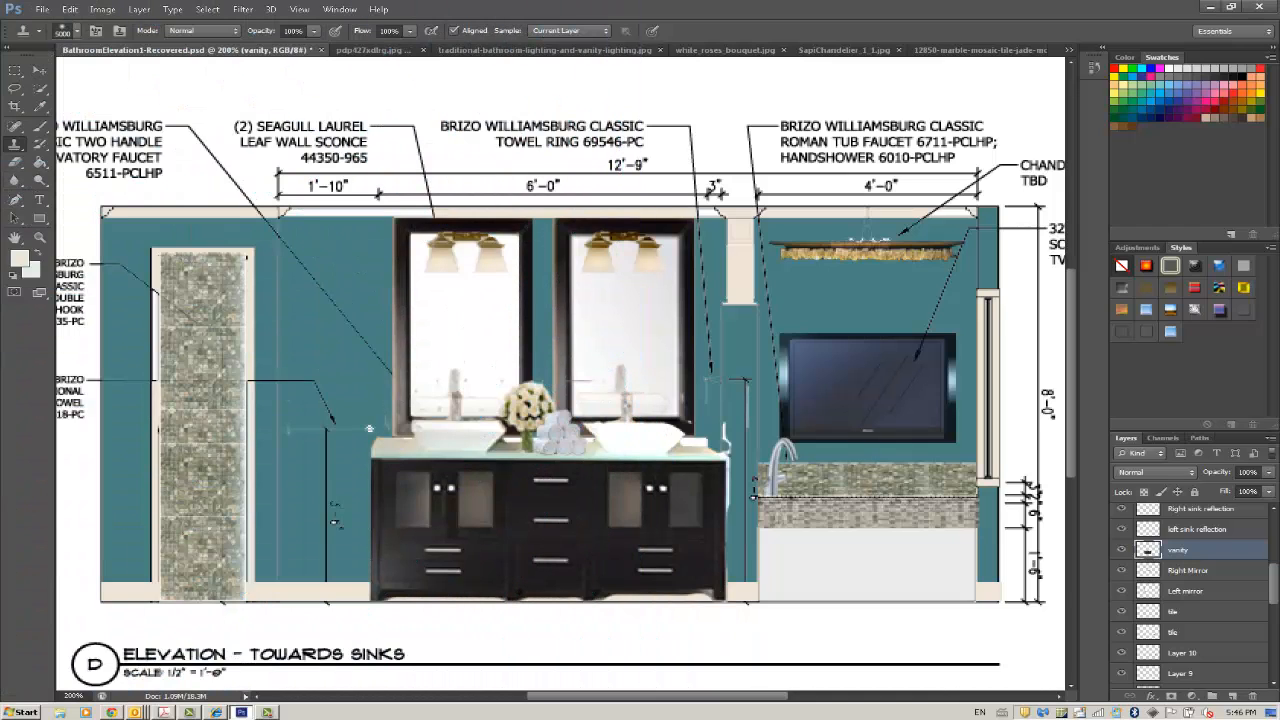
Blur the vanity's edges and fade the blur to 35% opacity via Edit > Fade.
{"action": "left_click", "coordinate": [14, 181]}
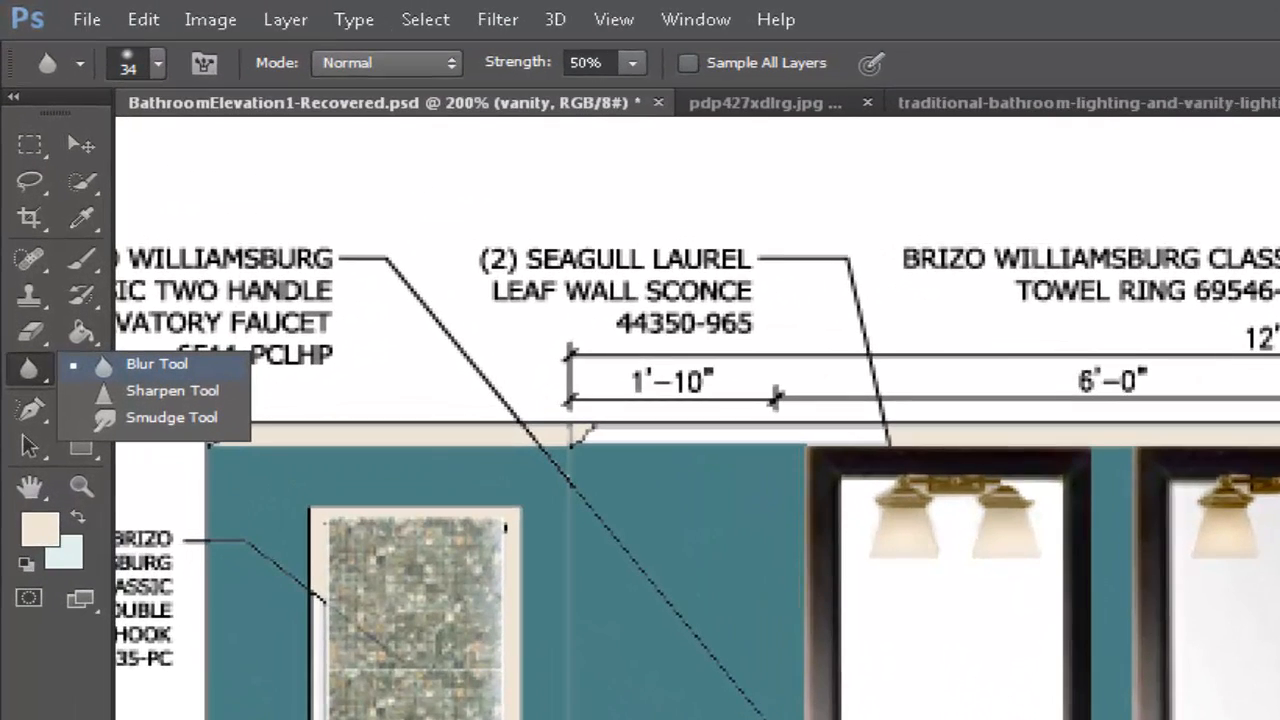
{"action": "left_click", "coordinate": [157, 365]}
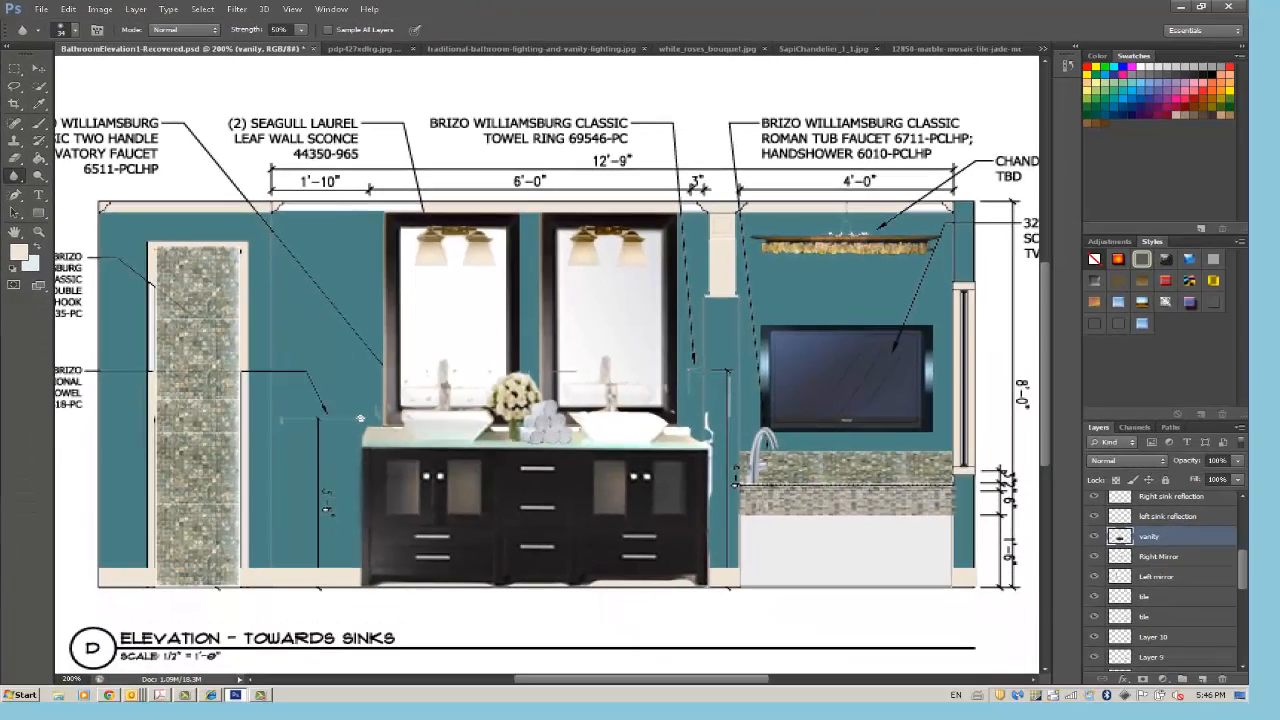
{"action": "left_click", "coordinate": [67, 9]}
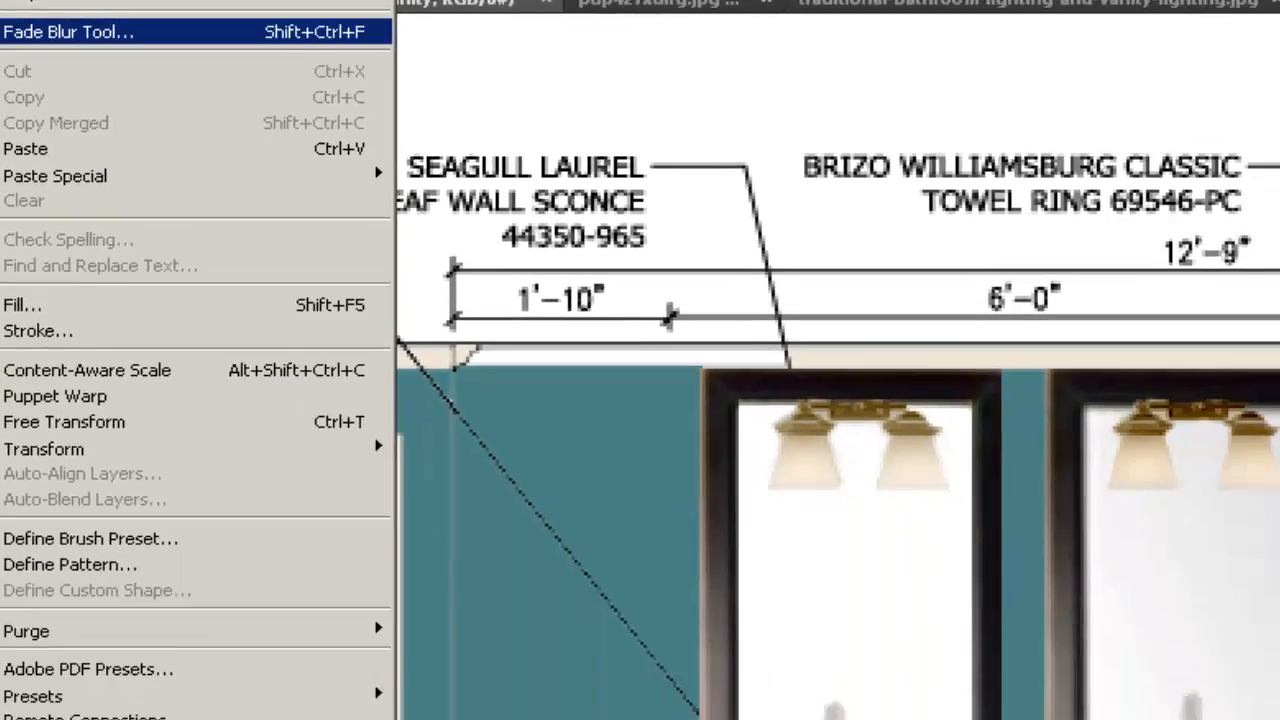
{"action": "left_click", "coordinate": [67, 31]}
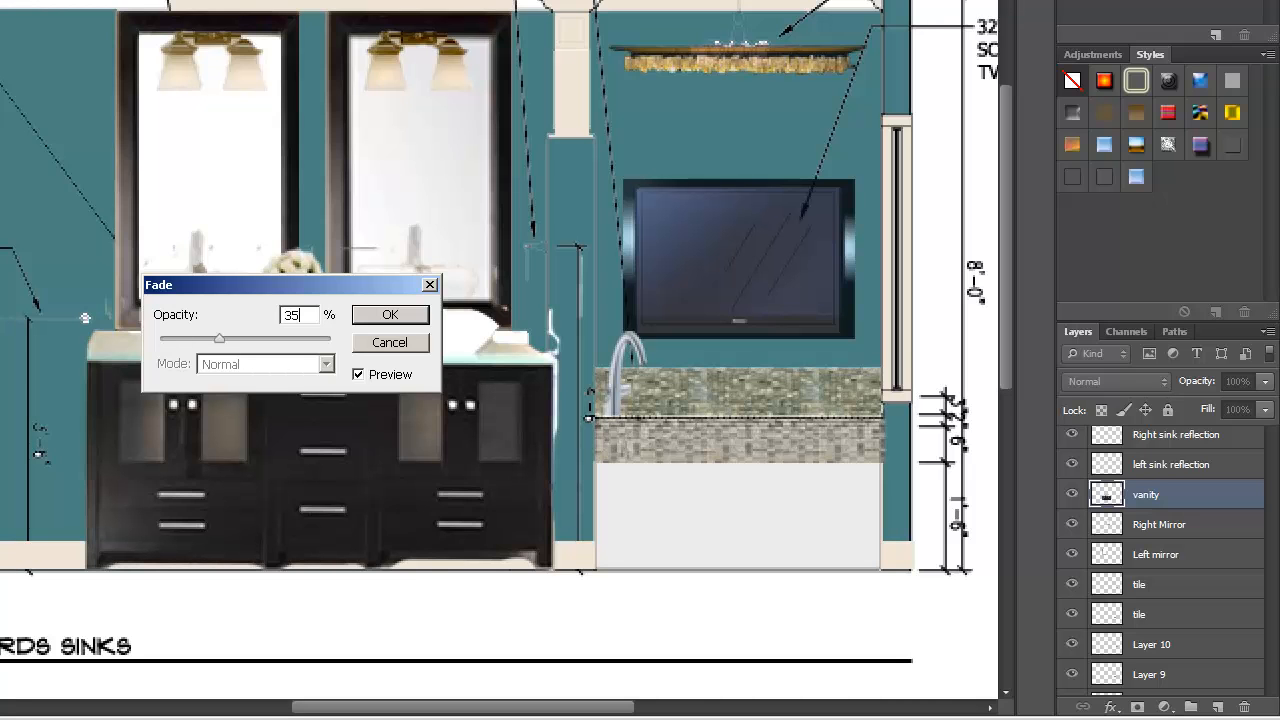
{"action": "key", "text": "Return"}
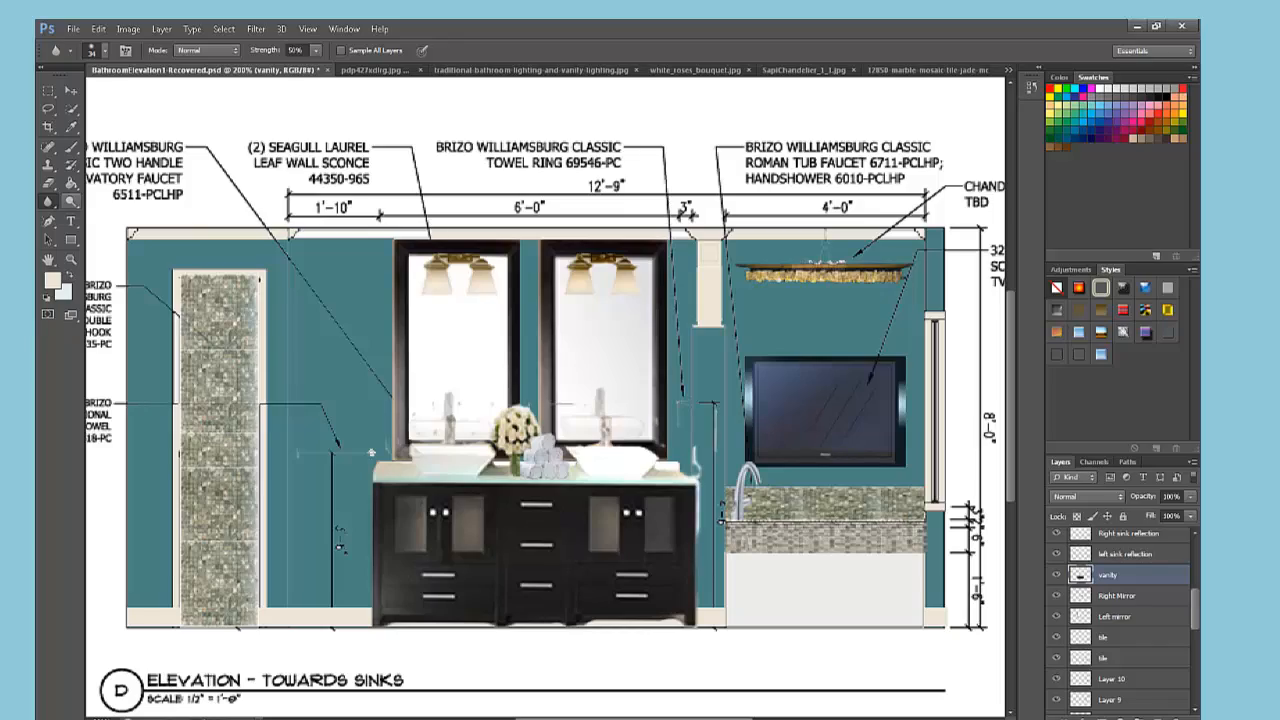
Switch to the Dodge Tool with a 6 px fan-shaped bristle brush.
{"action": "left_click", "coordinate": [71, 200]}
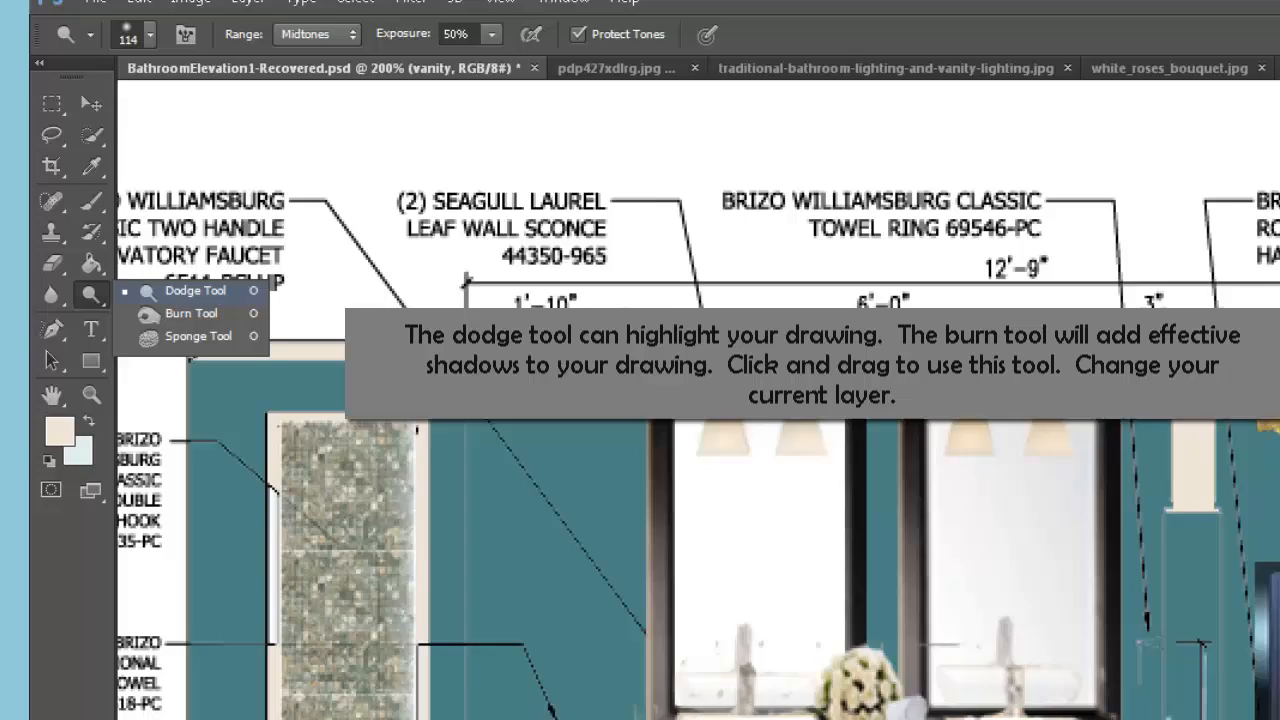
{"action": "left_click", "coordinate": [303, 356]}
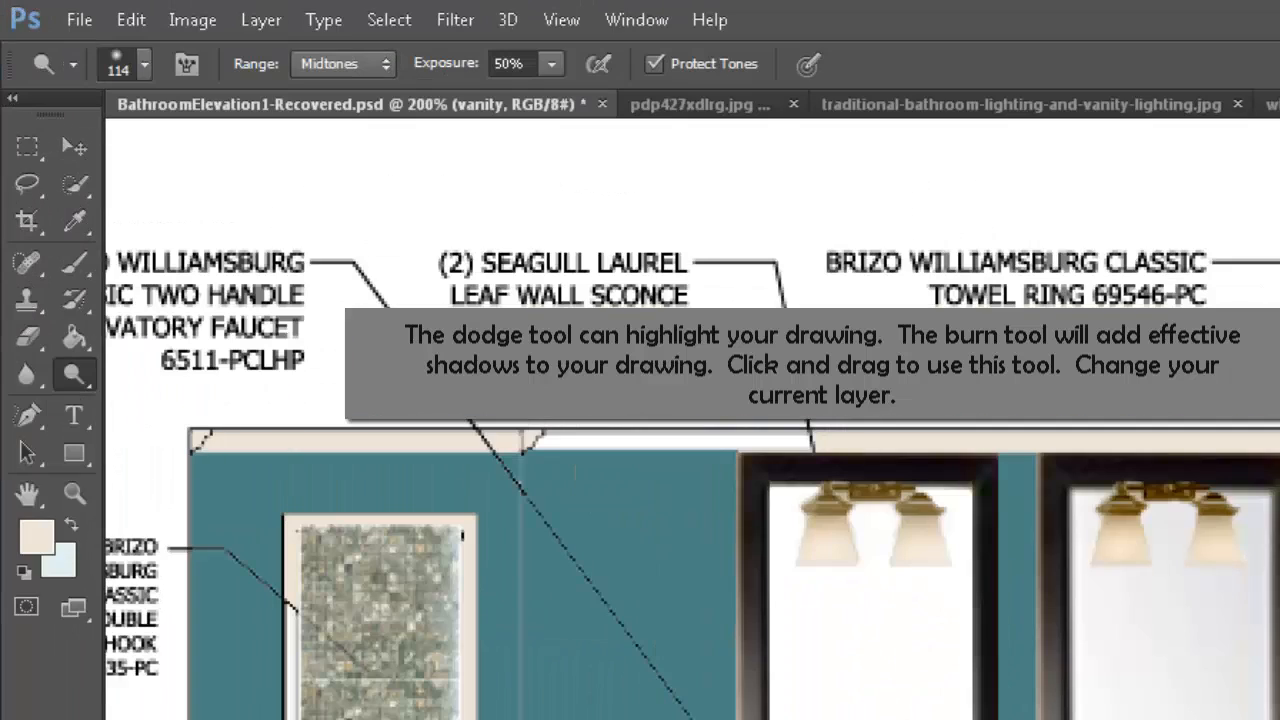
{"action": "left_click", "coordinate": [144, 63]}
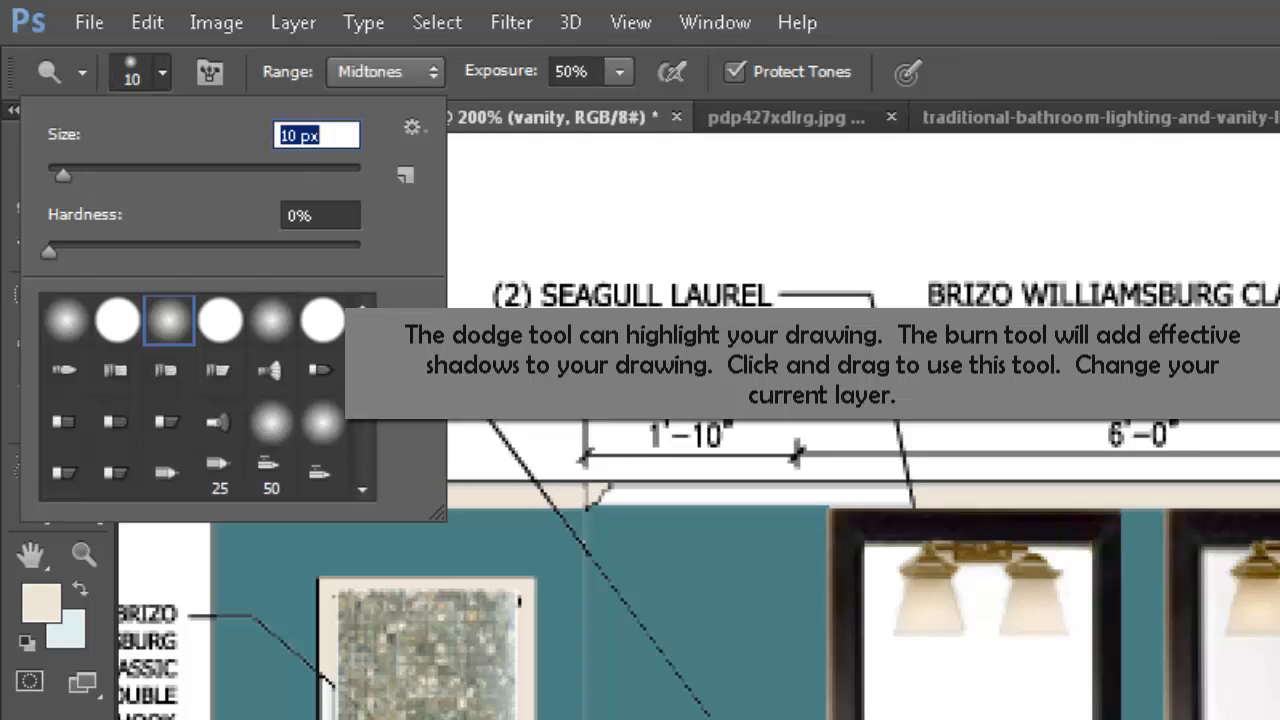
{"action": "left_click_drag", "start_coordinate": [65, 175], "coordinate": [57, 175]}
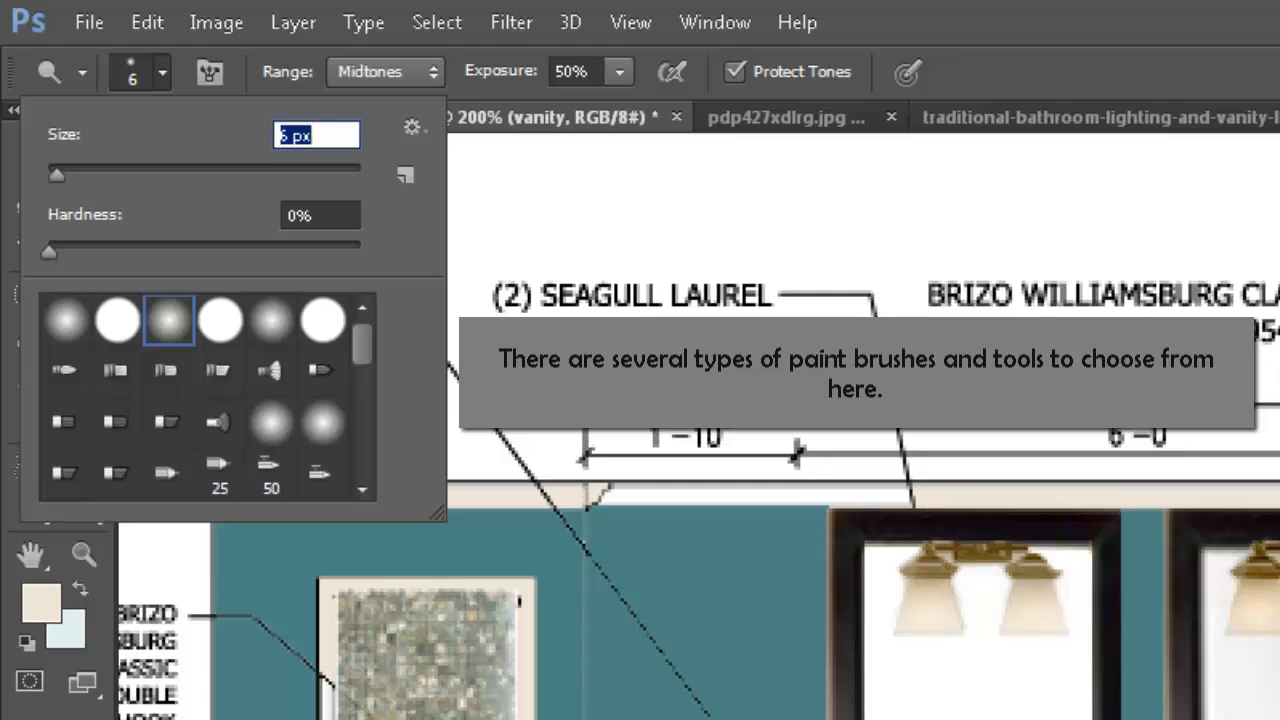
{"action": "left_click", "coordinate": [271, 321]}
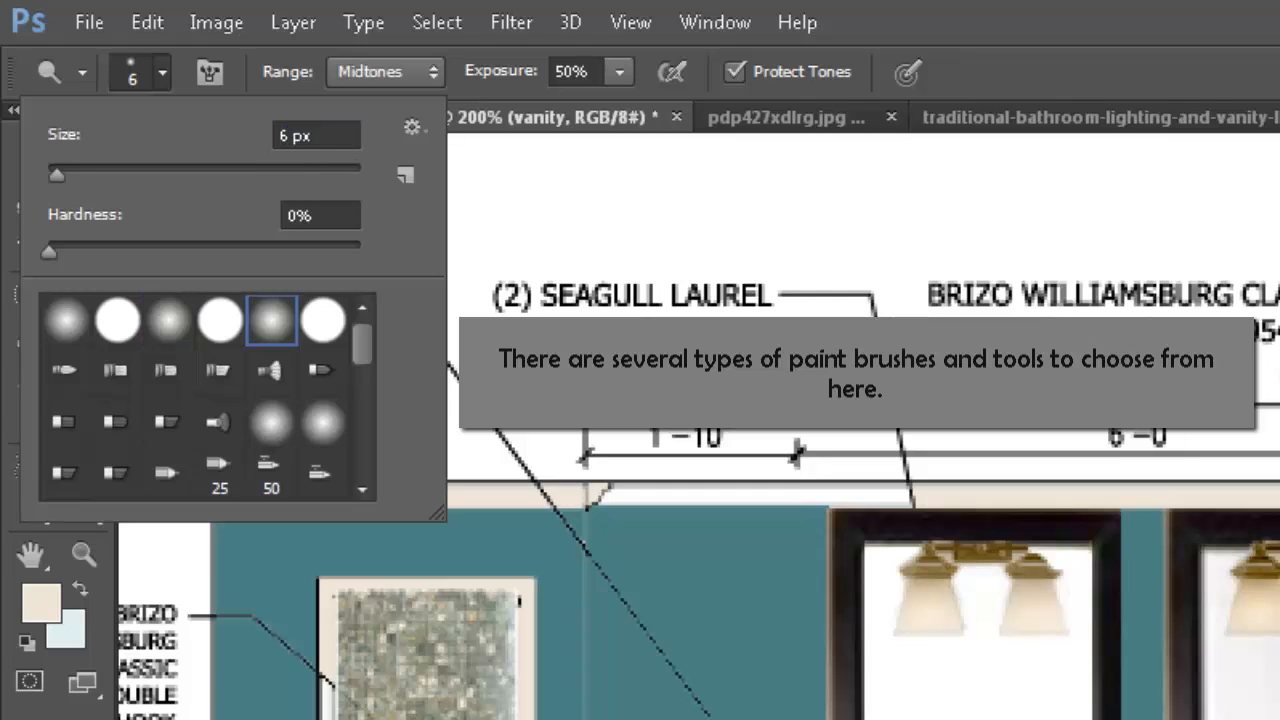
{"action": "left_click", "coordinate": [271, 371]}
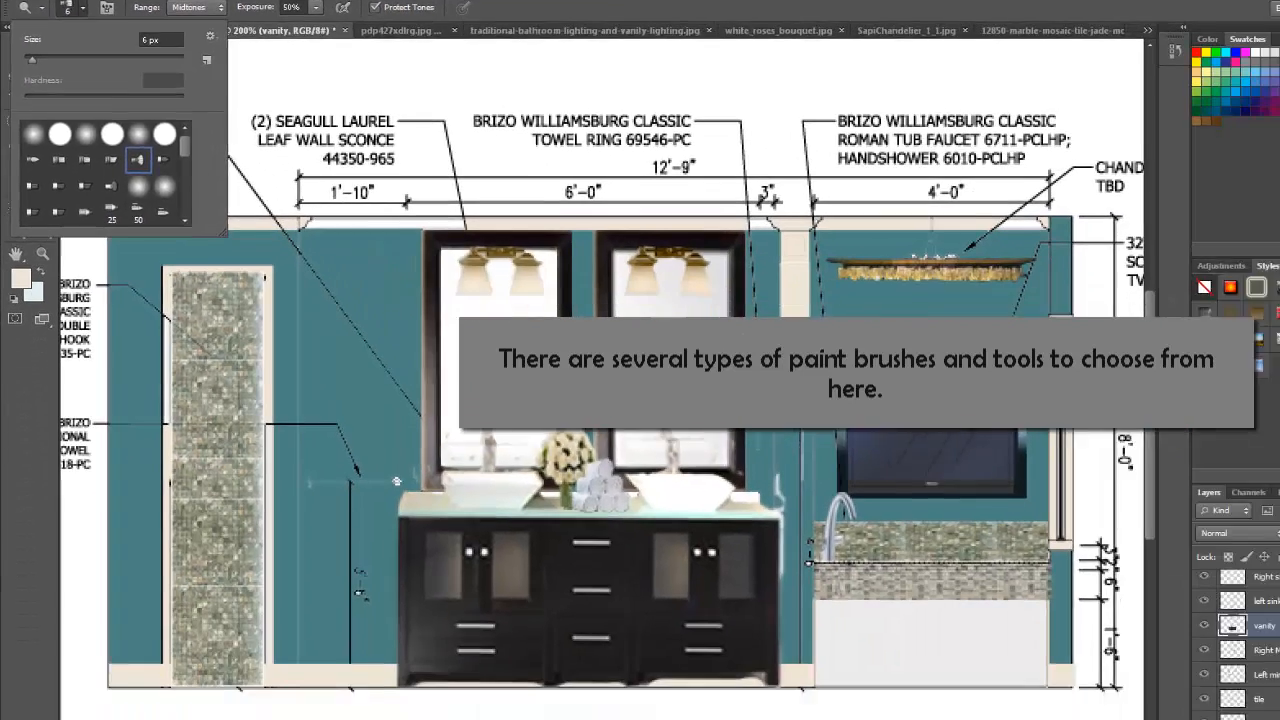
{"action": "left_click", "coordinate": [369, 443]}
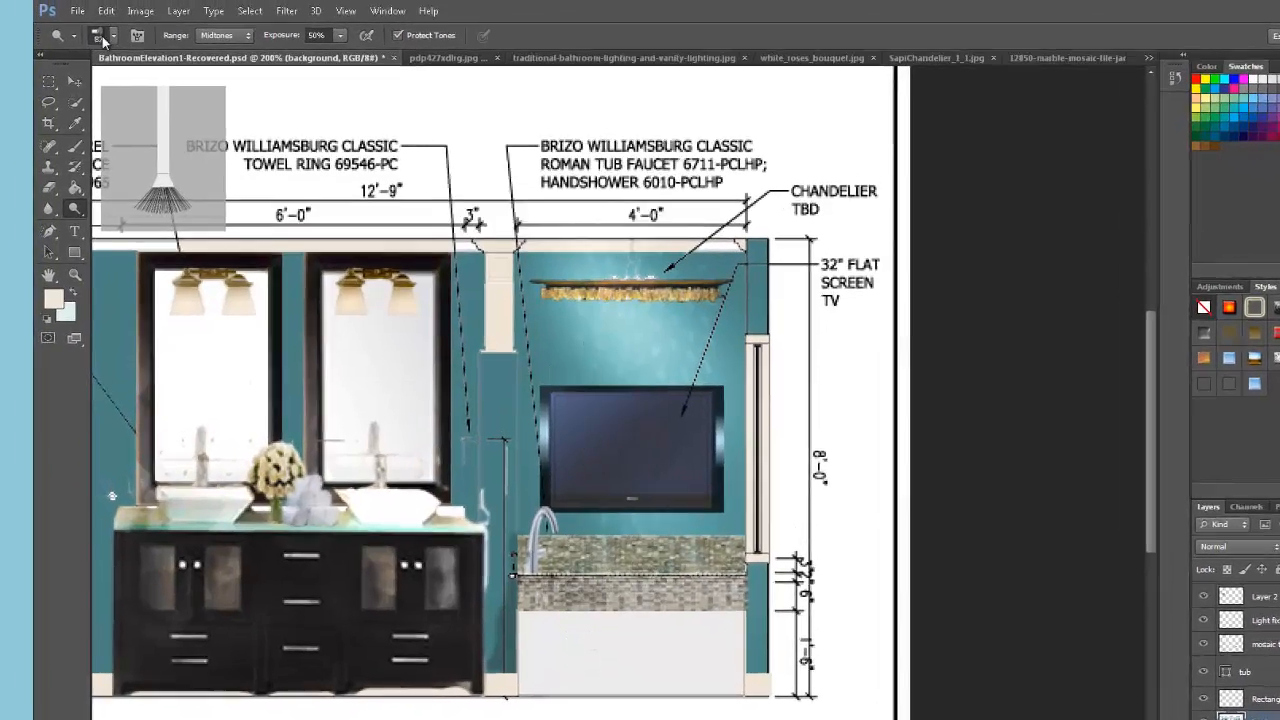
Shrink the dodge brush to 7 px and lighten the wall across the chandelier.
{"action": "left_click", "coordinate": [112, 35]}
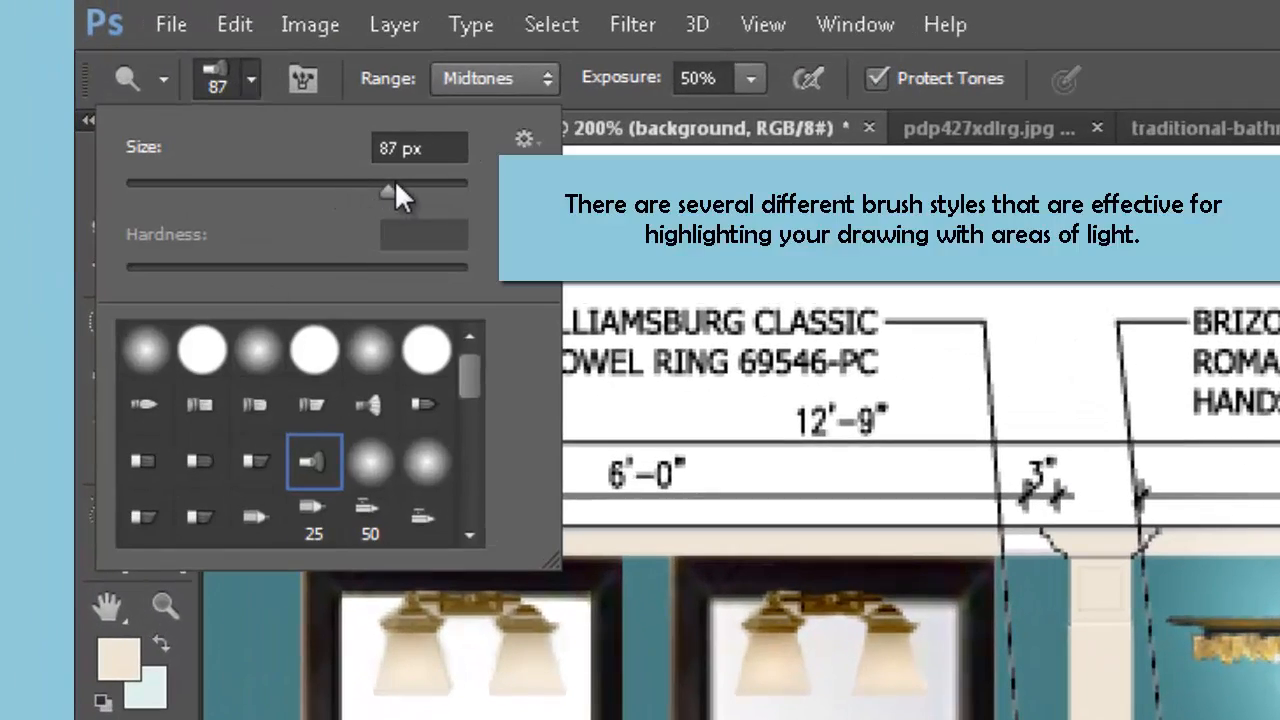
{"action": "left_click_drag", "start_coordinate": [395, 185], "coordinate": [354, 197]}
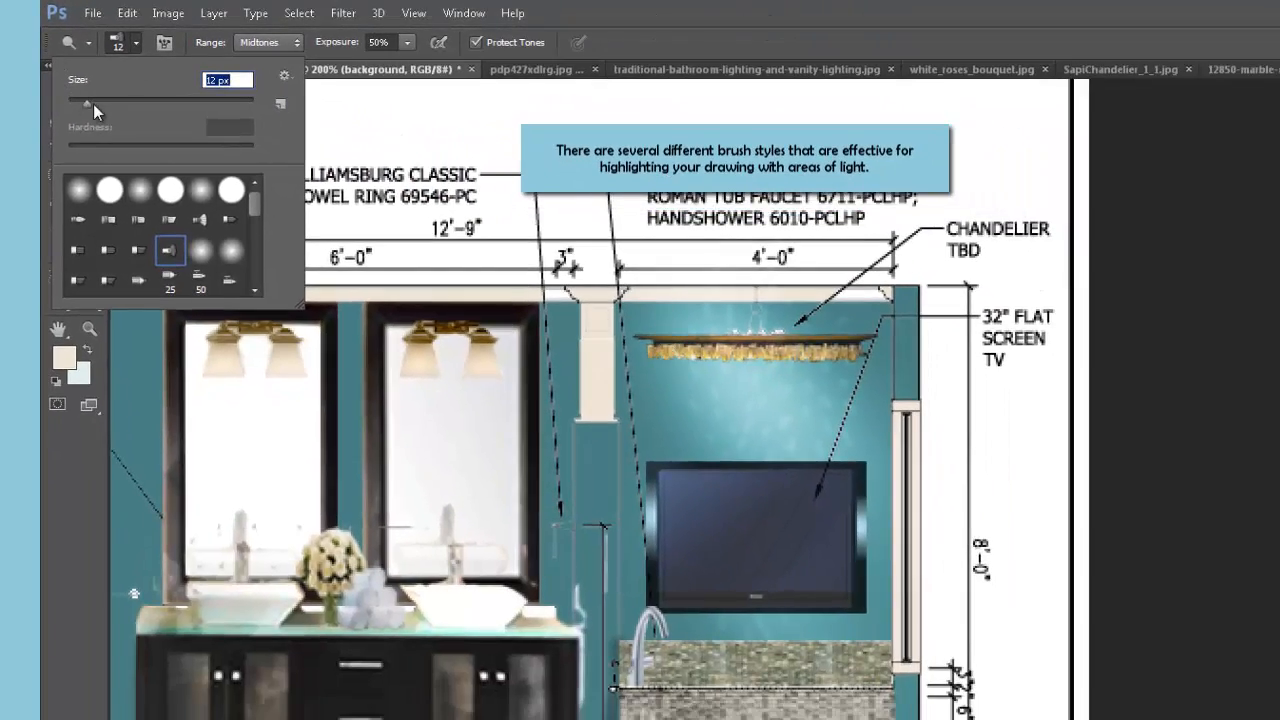
{"action": "left_click_drag", "start_coordinate": [93, 104], "coordinate": [78, 104]}
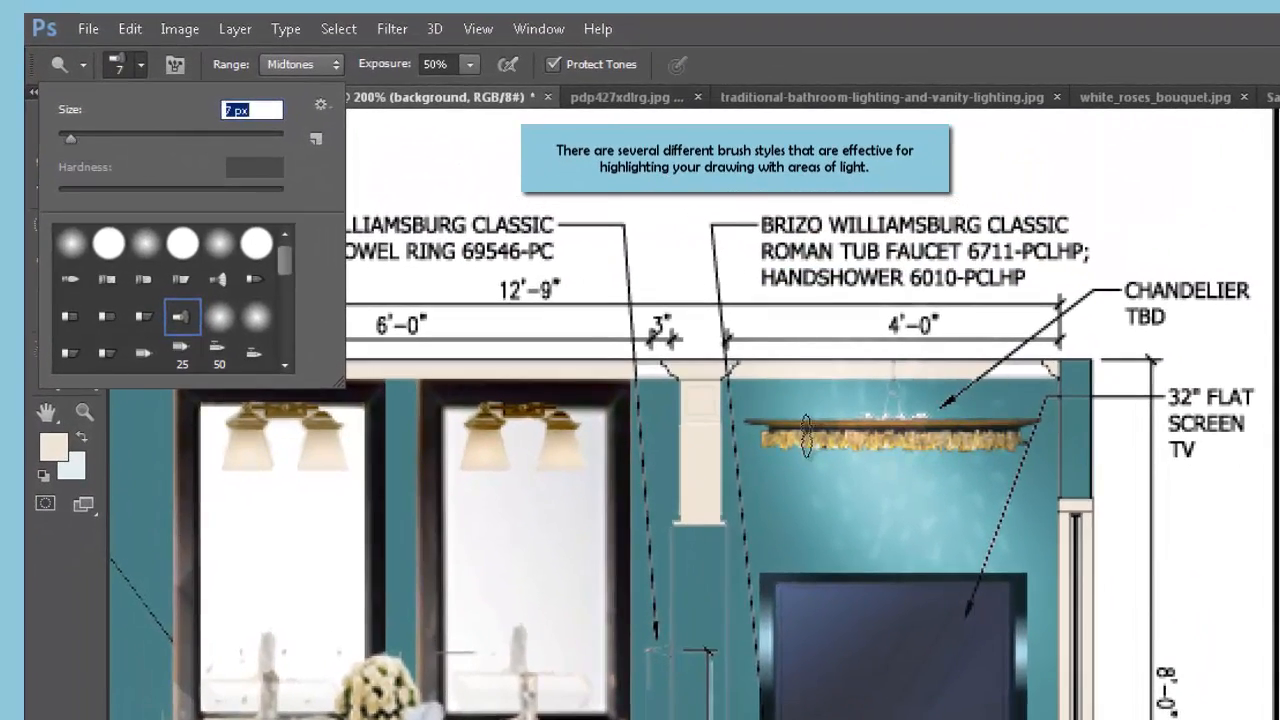
{"action": "mouse_move", "coordinate": [808, 437]}
{"action": "left_mouse_down"}
{"action": "mouse_move", "coordinate": [941, 442]}
{"action": "mouse_move", "coordinate": [966, 429]}
{"action": "mouse_move", "coordinate": [1004, 447]}
{"action": "left_mouse_up"}
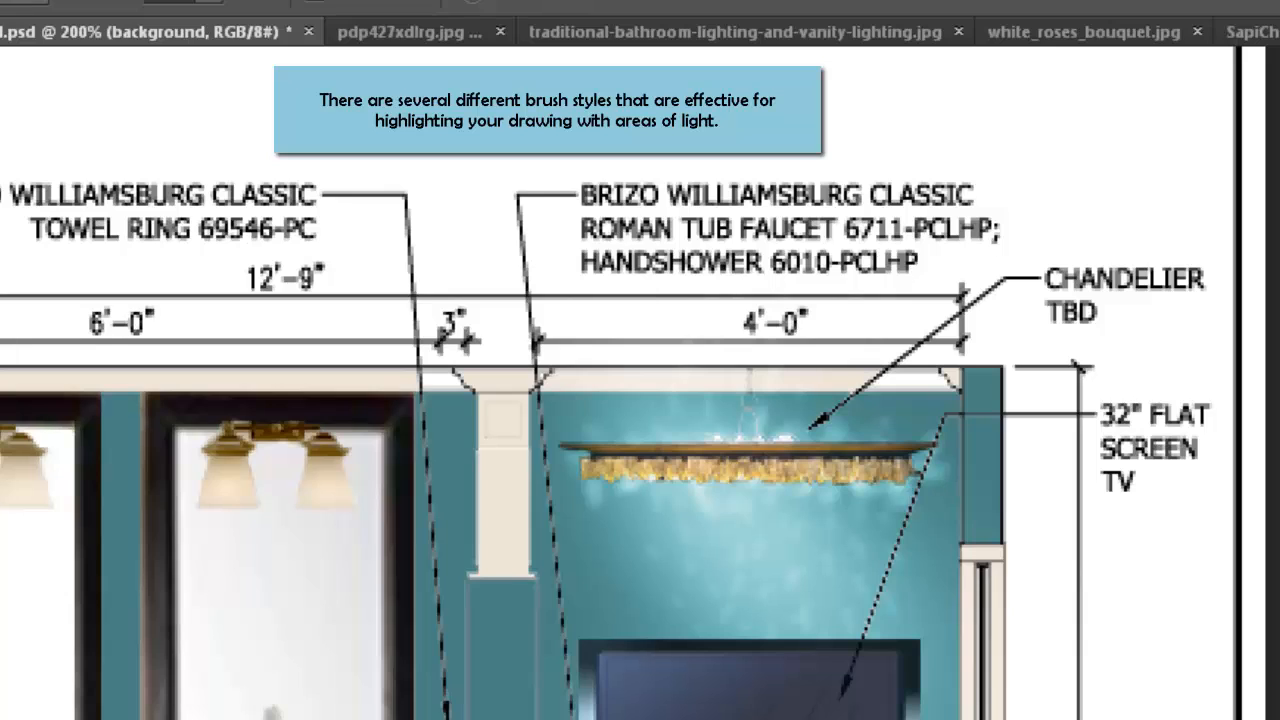
Switch the dodge brush to a soft round brush at 61 px.
{"action": "left_click", "coordinate": [99, 4]}
{"action": "left_click", "coordinate": [169, 155]}
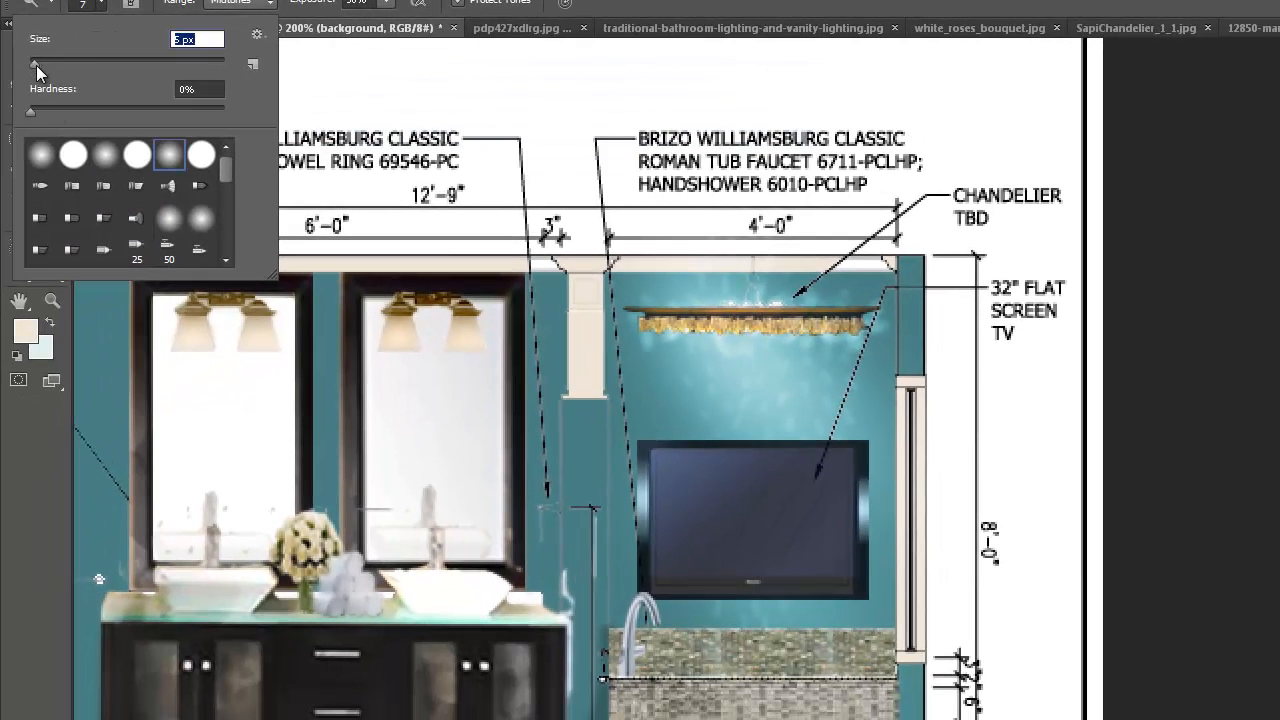
{"action": "left_click_drag", "start_coordinate": [37, 66], "coordinate": [91, 64]}
{"action": "left_click", "coordinate": [757, 375]}
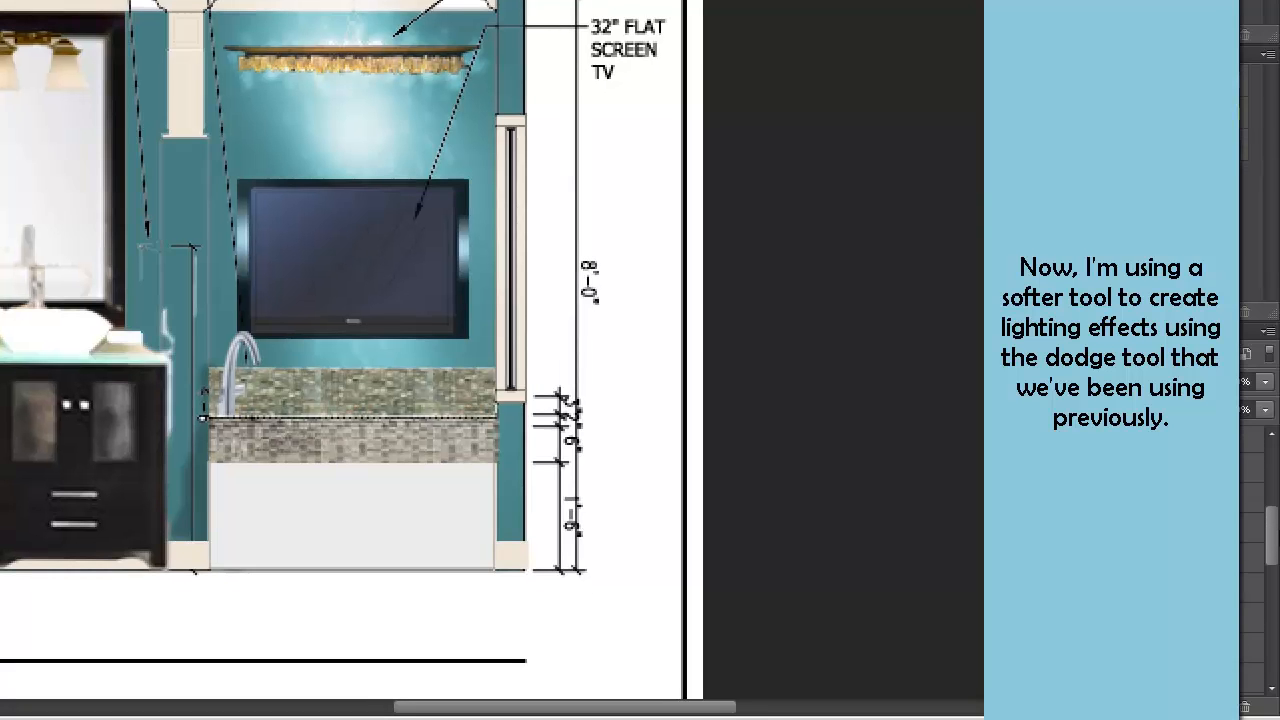
Select the television layer, pick a bristle brush, and switch to the Burn Tool.
{"action": "scroll", "coordinate": [1215, 560], "scroll_direction": "up", "scroll_amount": 3}
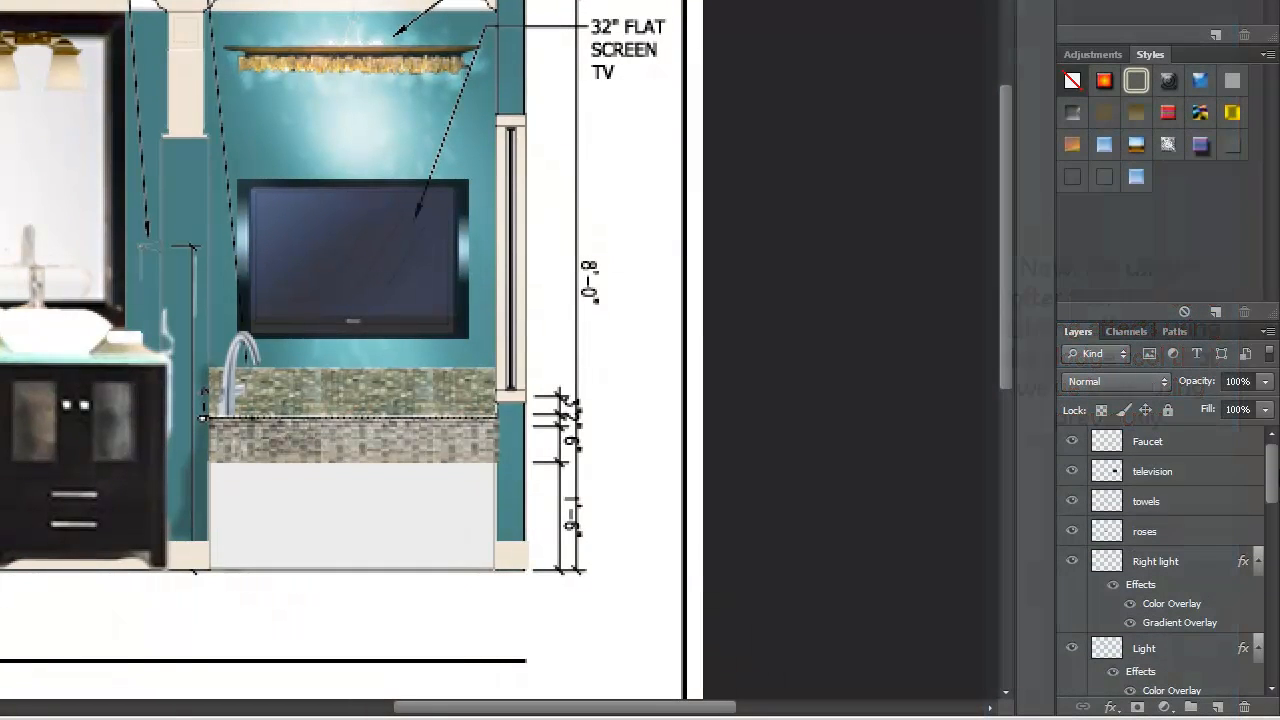
{"action": "left_click", "coordinate": [1162, 472]}
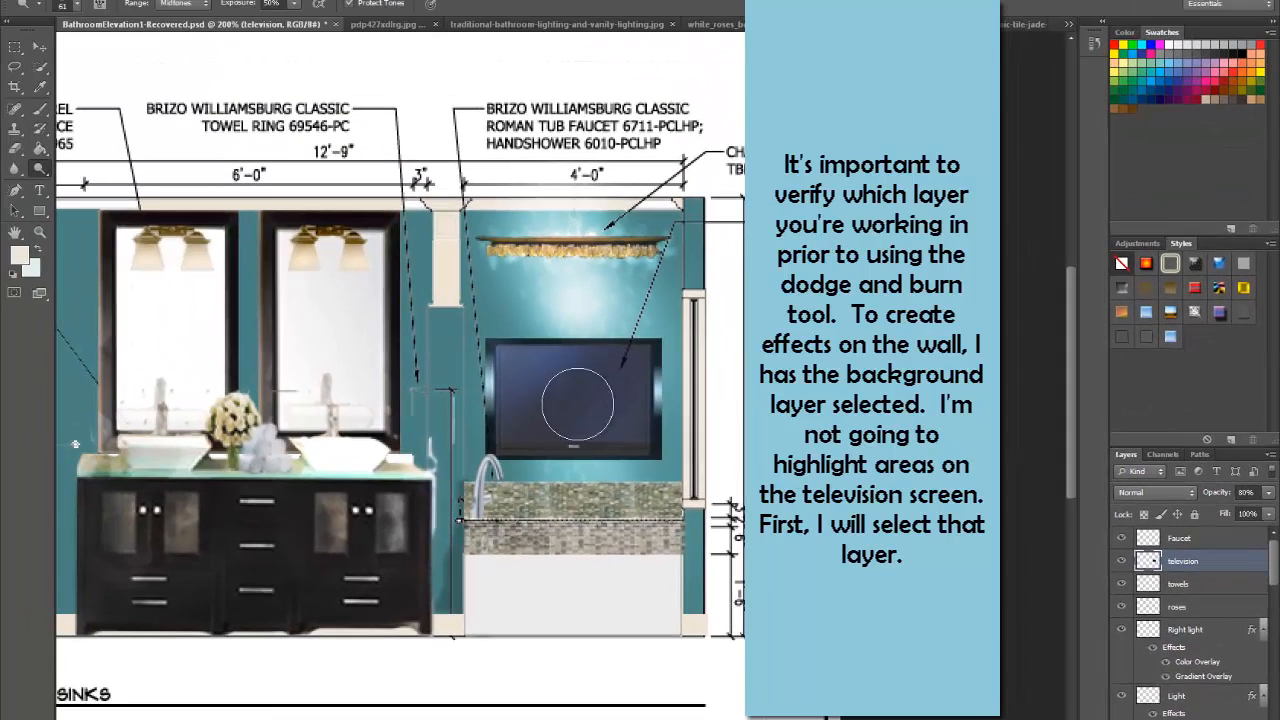
{"action": "left_click", "coordinate": [70, 5]}
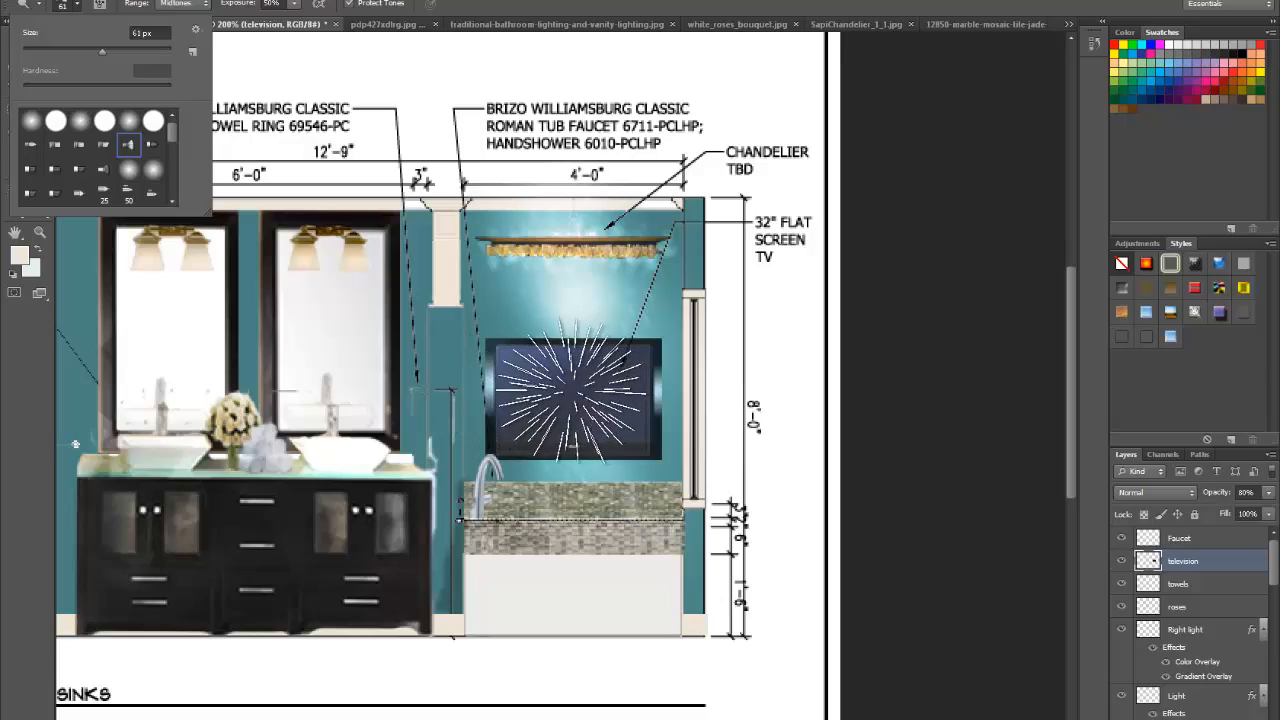
{"action": "left_click", "coordinate": [579, 396]}
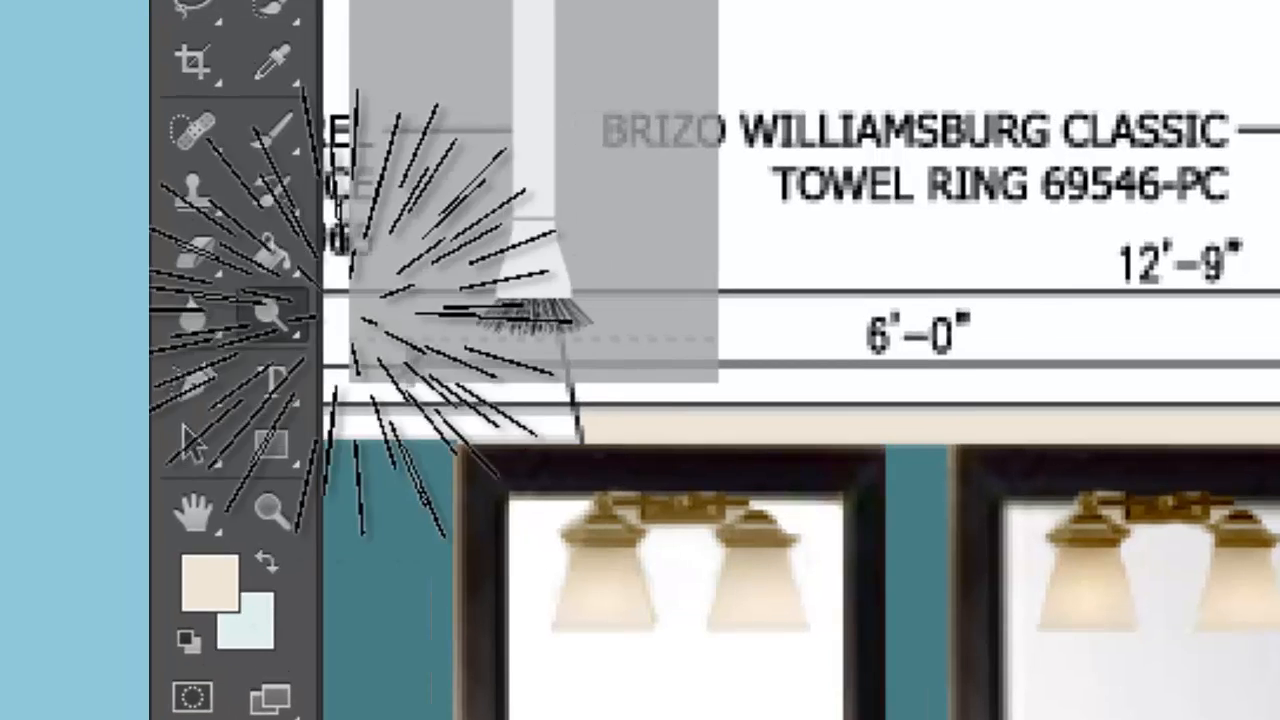
{"action": "left_click", "coordinate": [277, 322]}
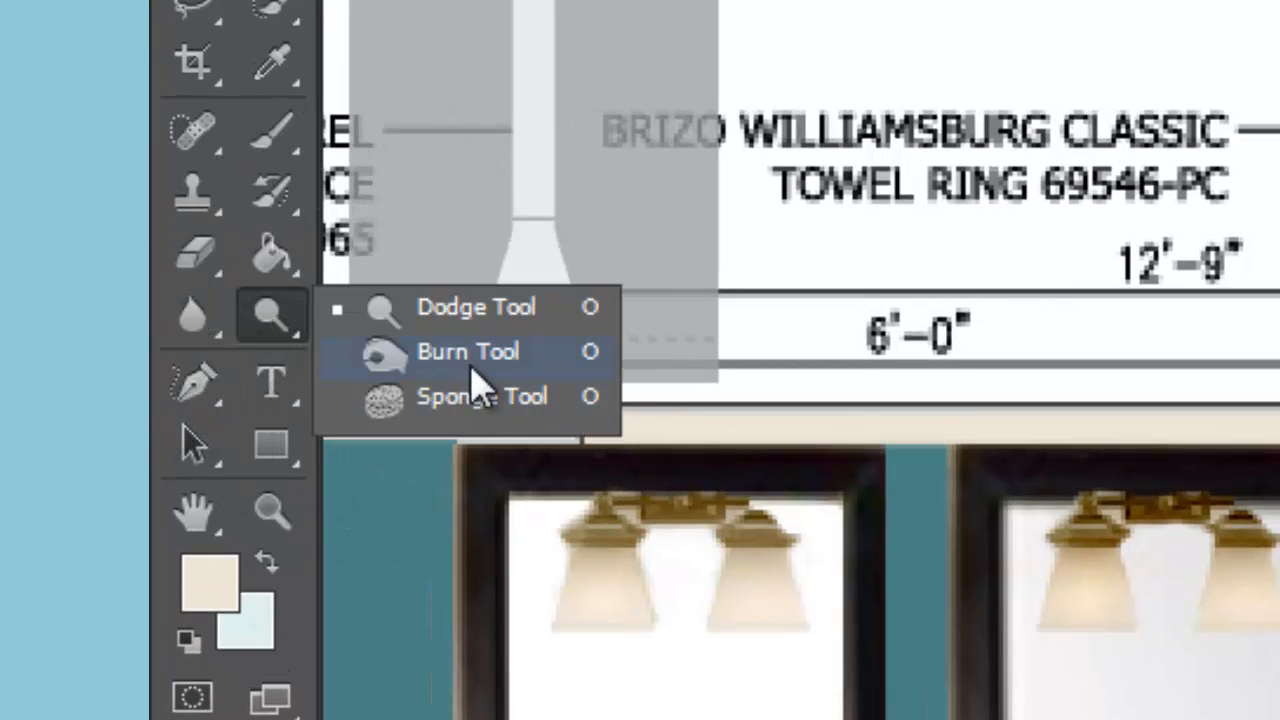
{"action": "left_click", "coordinate": [470, 352]}
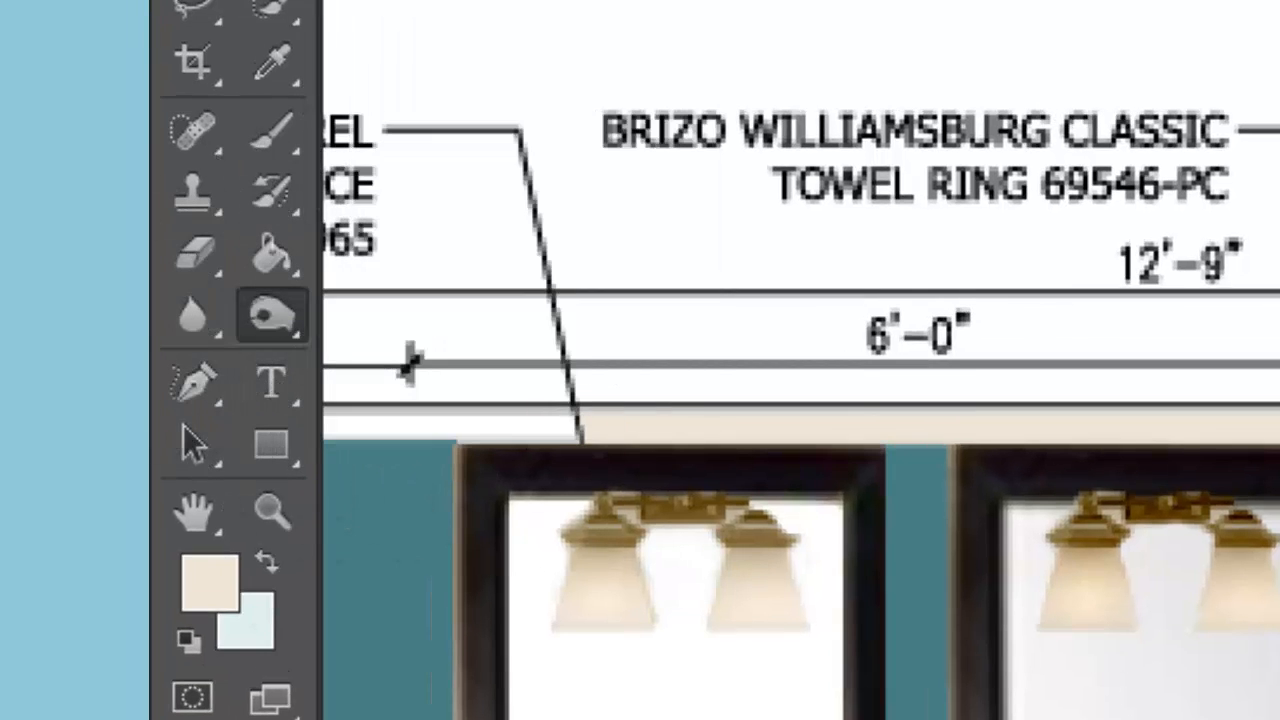
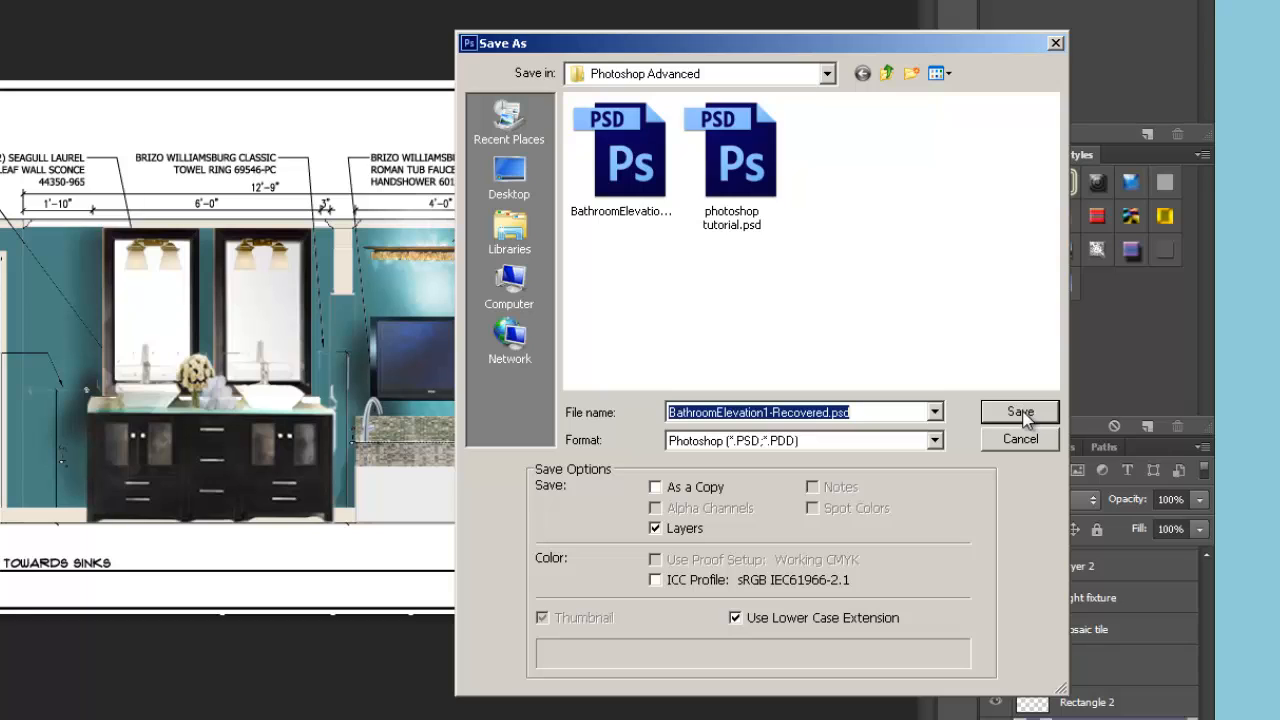
Save the layered drawing as PSD, then save a maximum-quality JPEG copy.
{"action": "left_click", "coordinate": [1020, 412]}
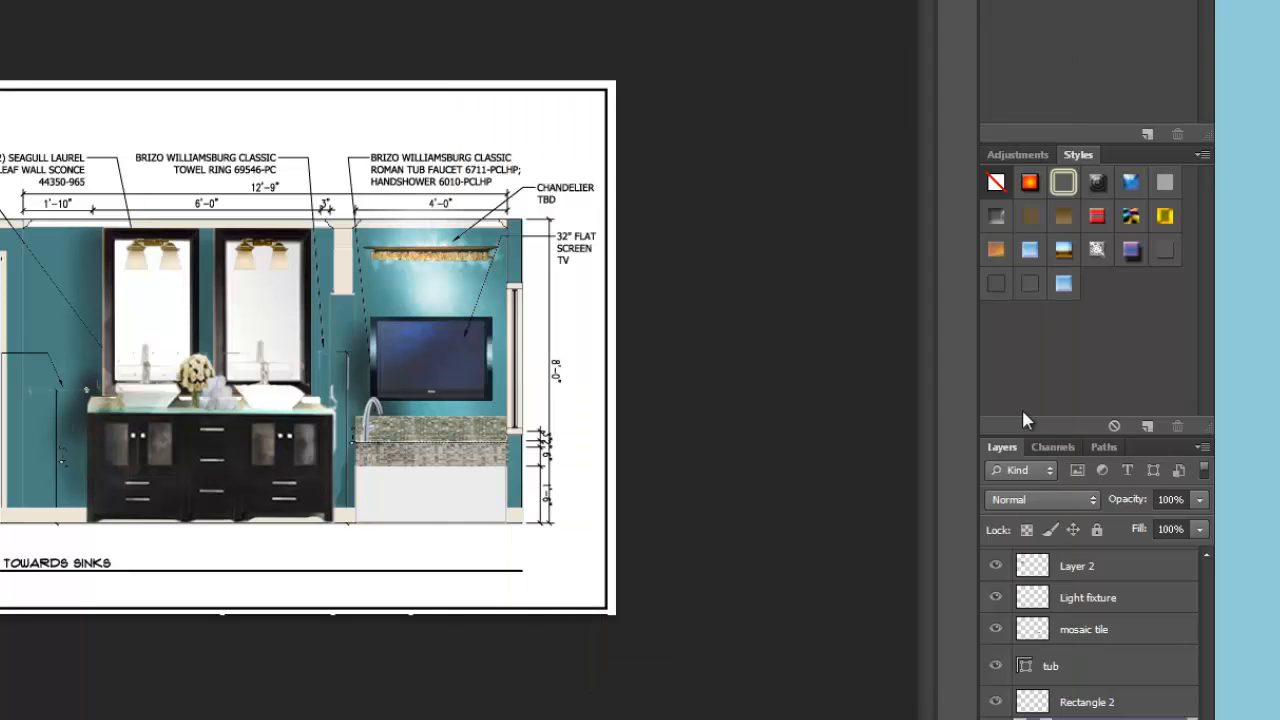
{"action": "left_click", "coordinate": [563, 108]}
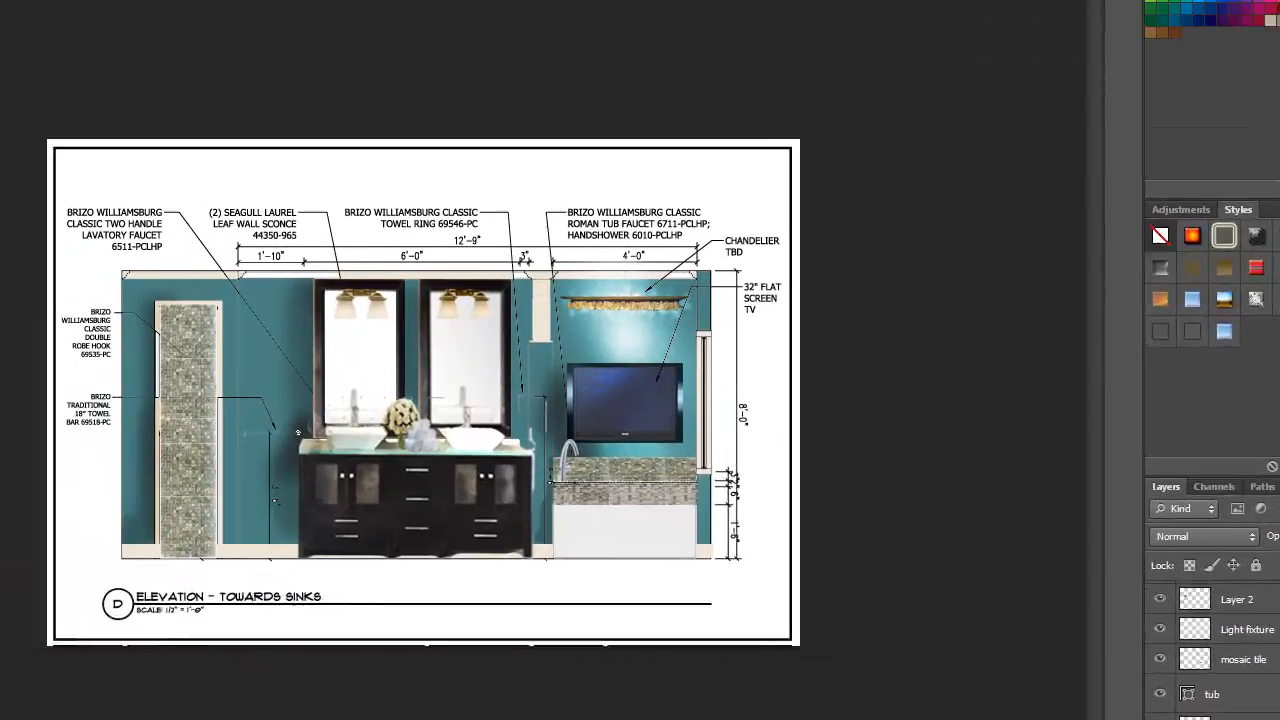
{"action": "left_click", "coordinate": [97, 54]}
{"action": "left_click", "coordinate": [140, 276]}
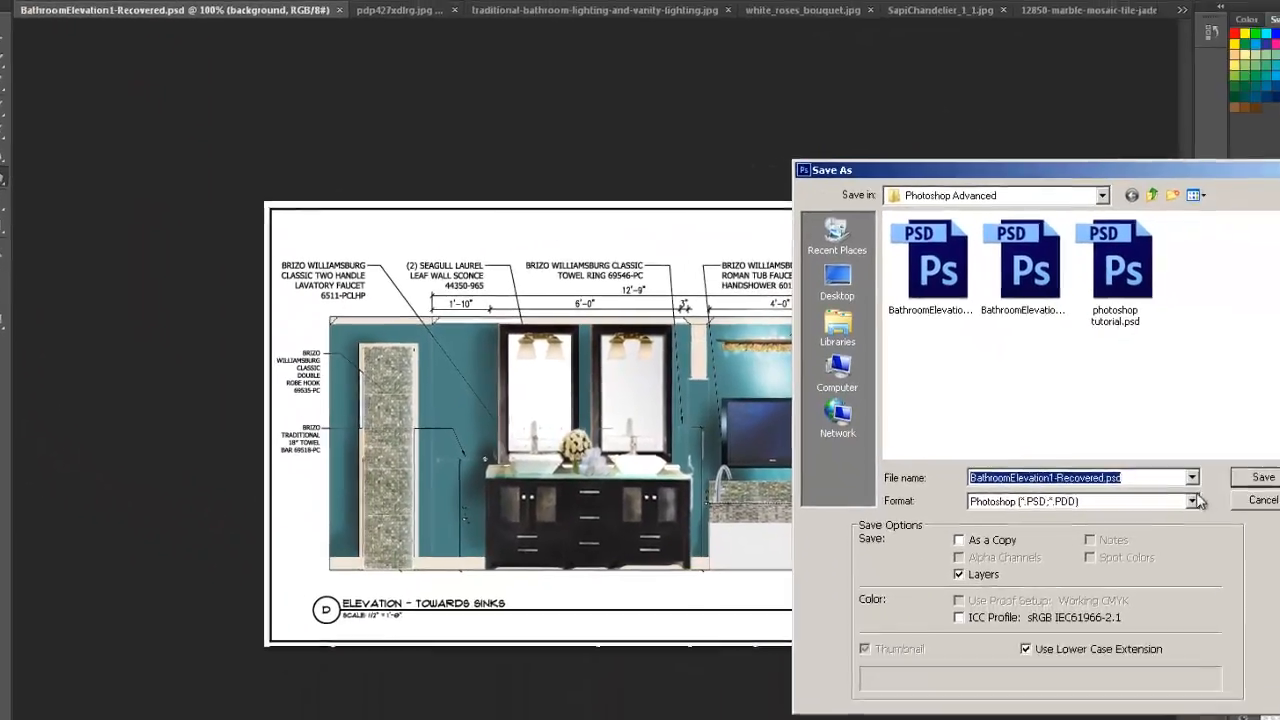
{"action": "left_click", "coordinate": [1240, 672]}
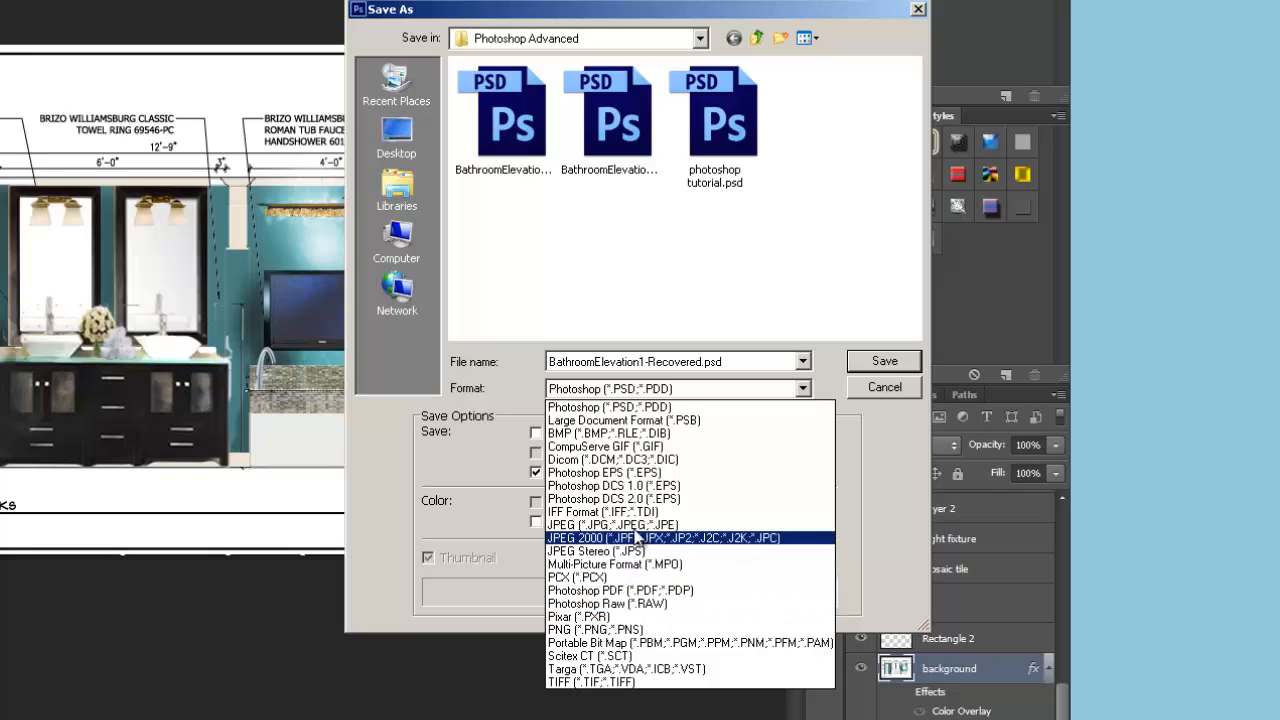
{"action": "left_click", "coordinate": [634, 529]}
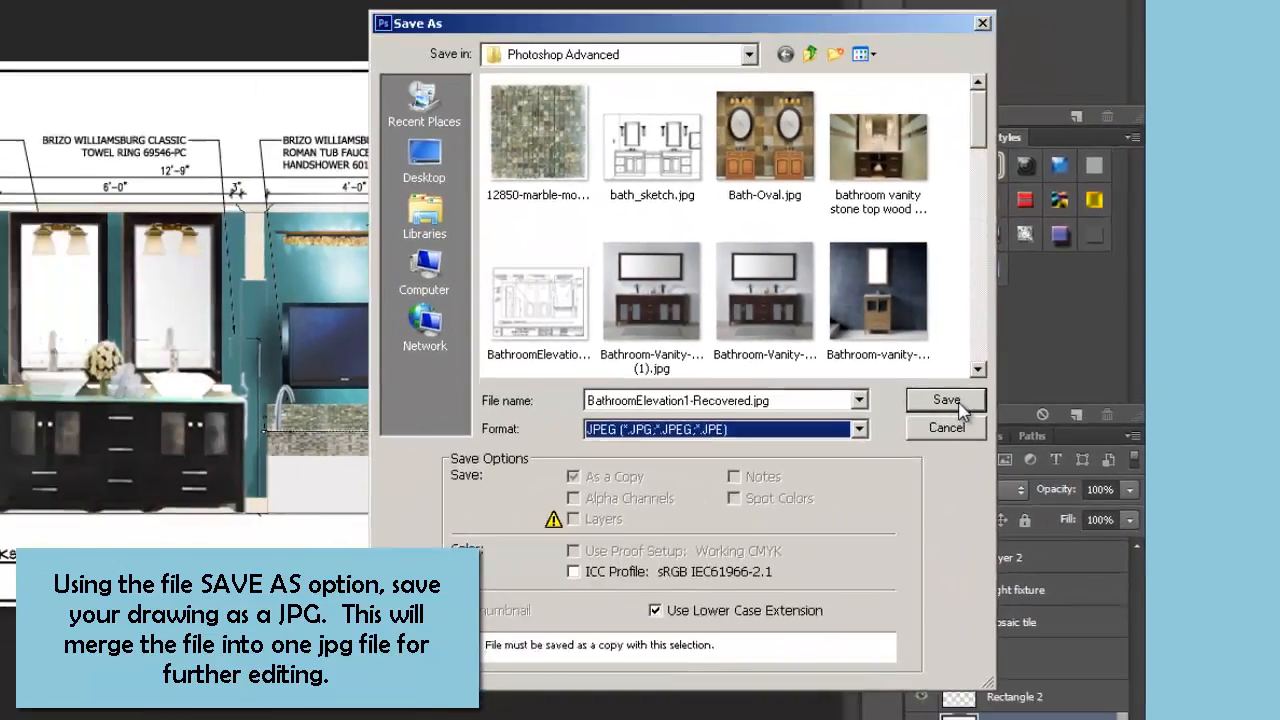
{"action": "left_click", "coordinate": [946, 400]}
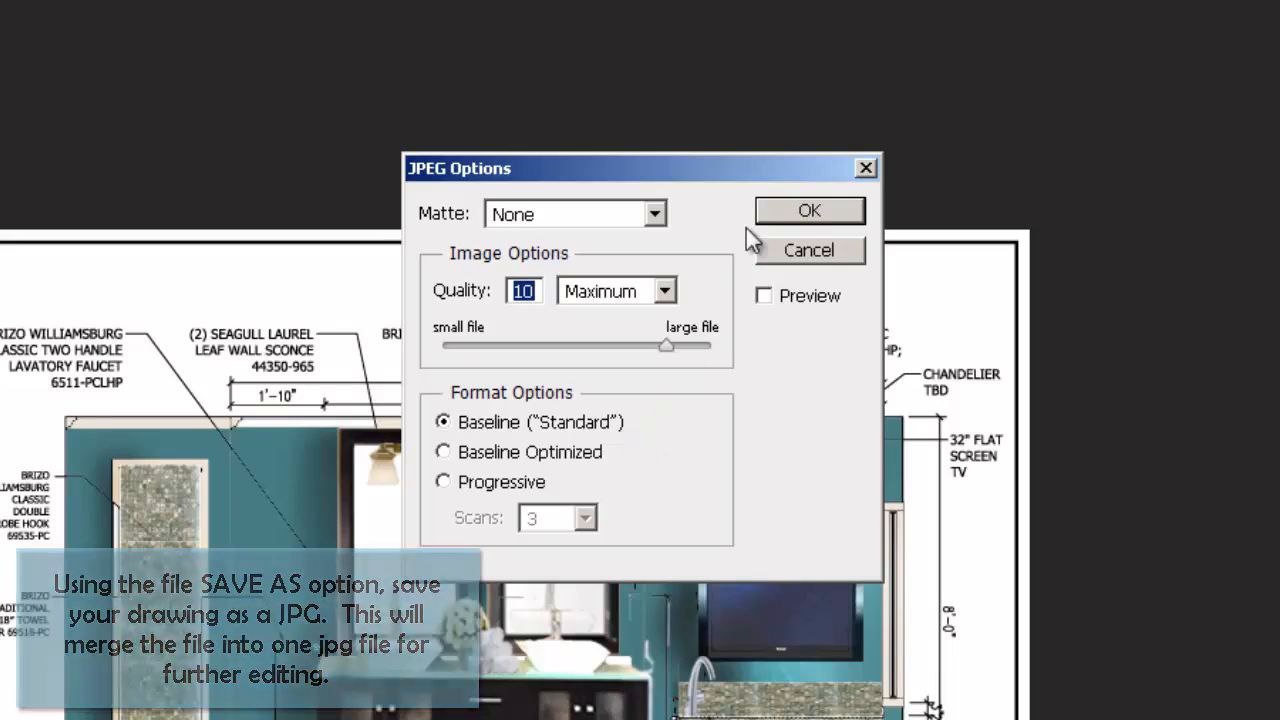
{"action": "left_click", "coordinate": [805, 213]}
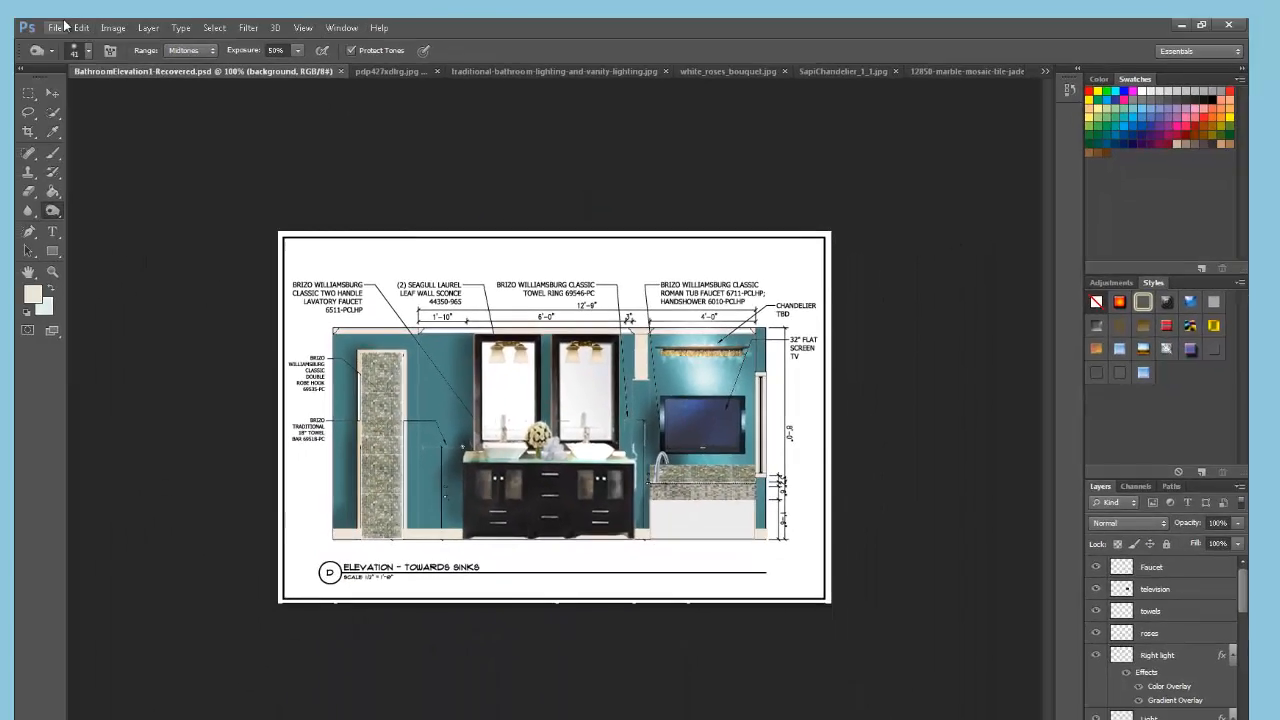
Open BathroomElevation1-Recovered.jpg as a new flattened document.
{"action": "left_click", "coordinate": [65, 28]}
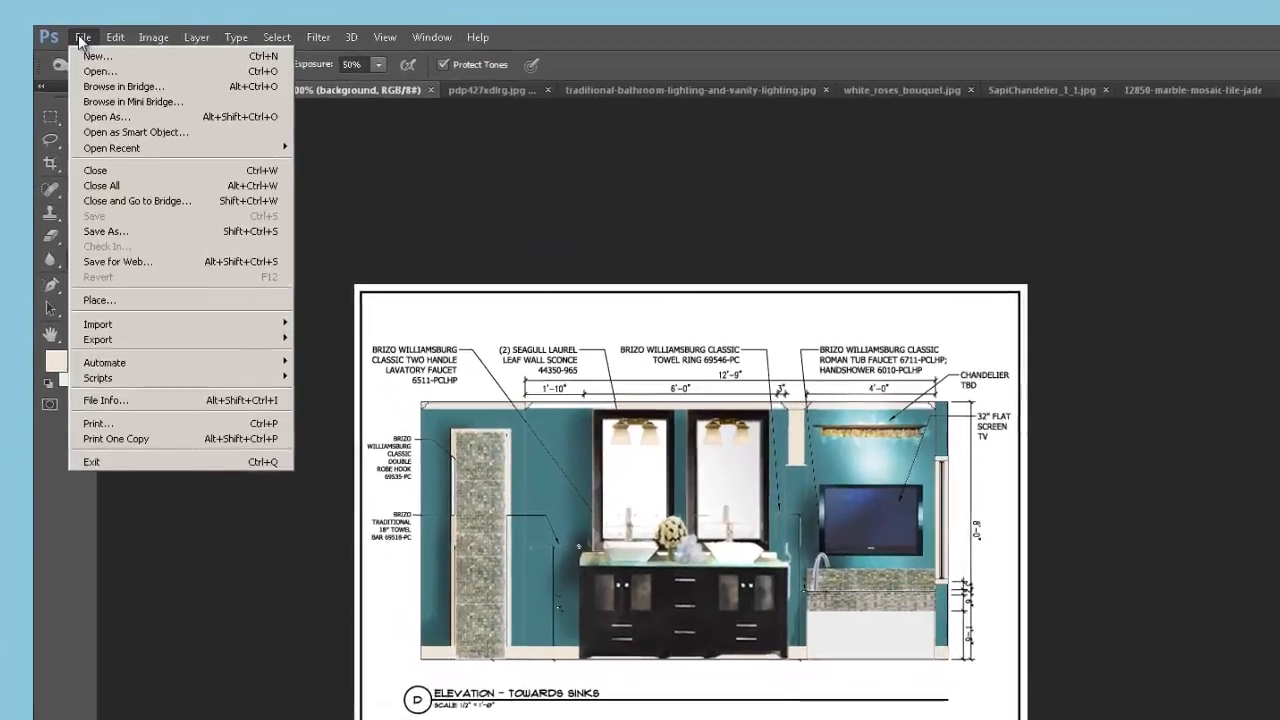
{"action": "left_click", "coordinate": [180, 109]}
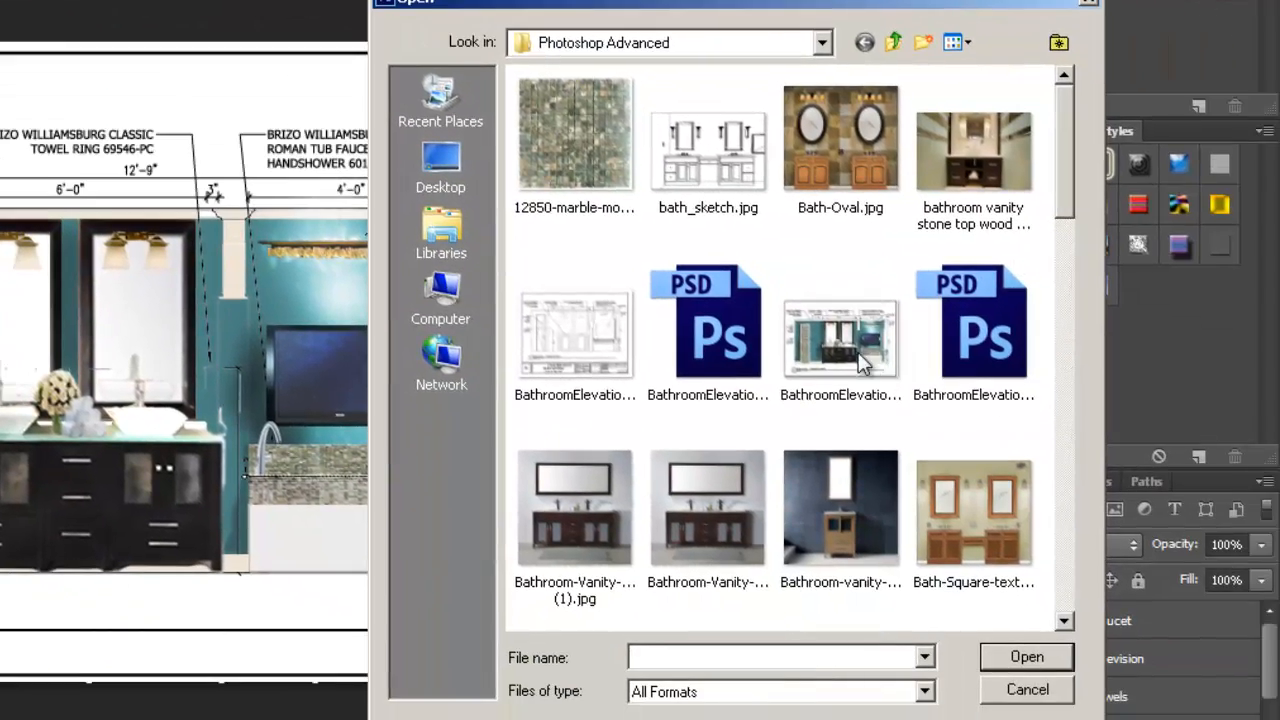
{"action": "left_click", "coordinate": [858, 352]}
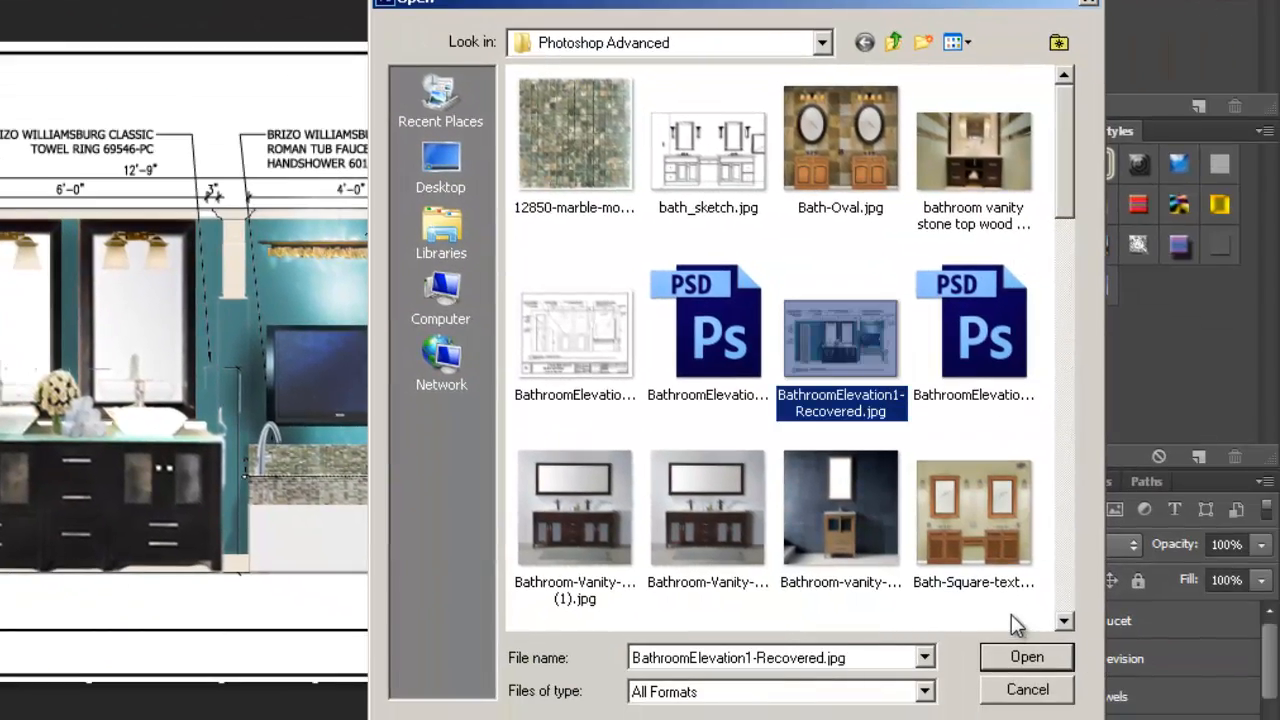
{"action": "left_click", "coordinate": [1032, 656]}
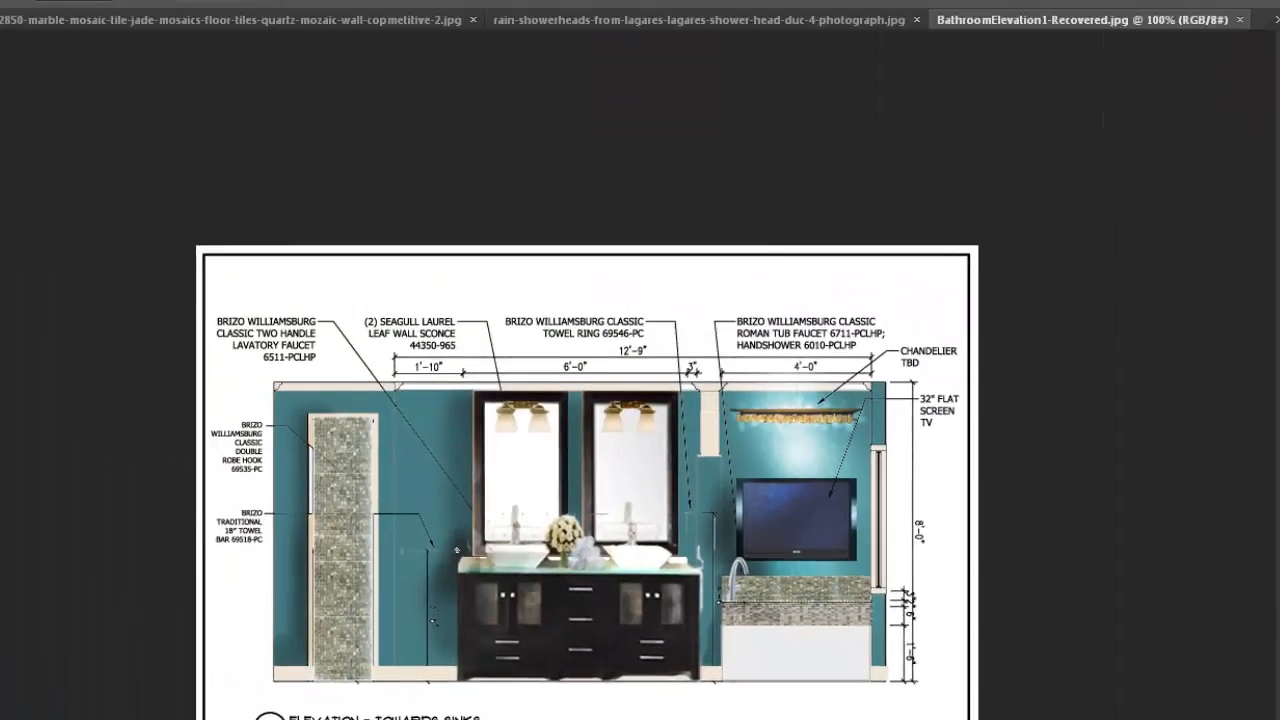
Apply Brightness/Contrast to the JPG with brightness -3 and contrast 32.
{"action": "left_click", "coordinate": [180, 51]}
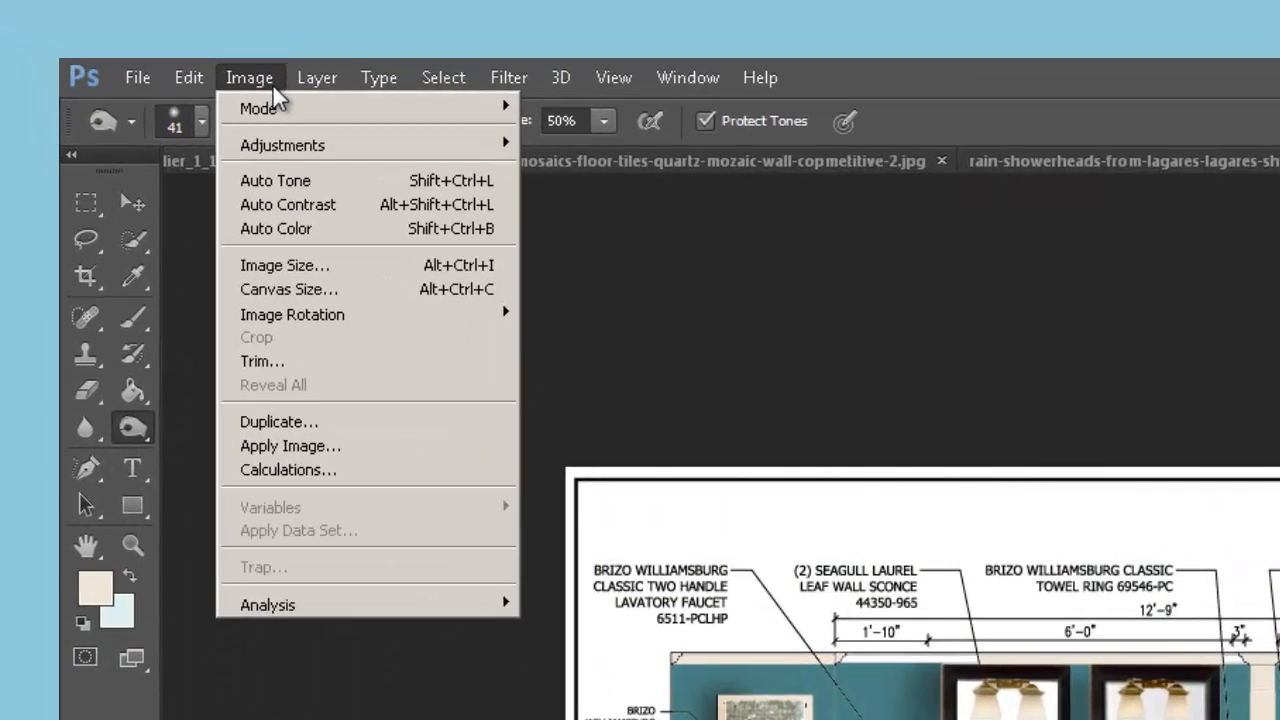
{"action": "mouse_move", "coordinate": [509, 78]}
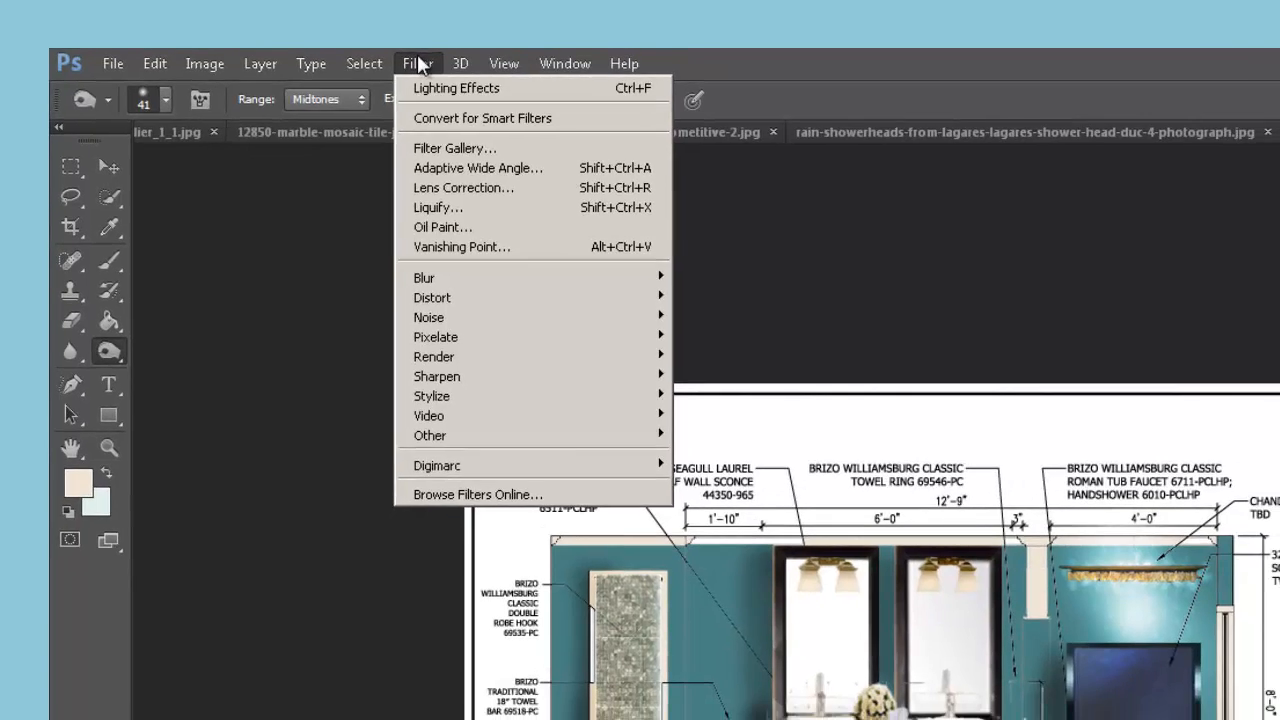
{"action": "mouse_move", "coordinate": [213, 62]}
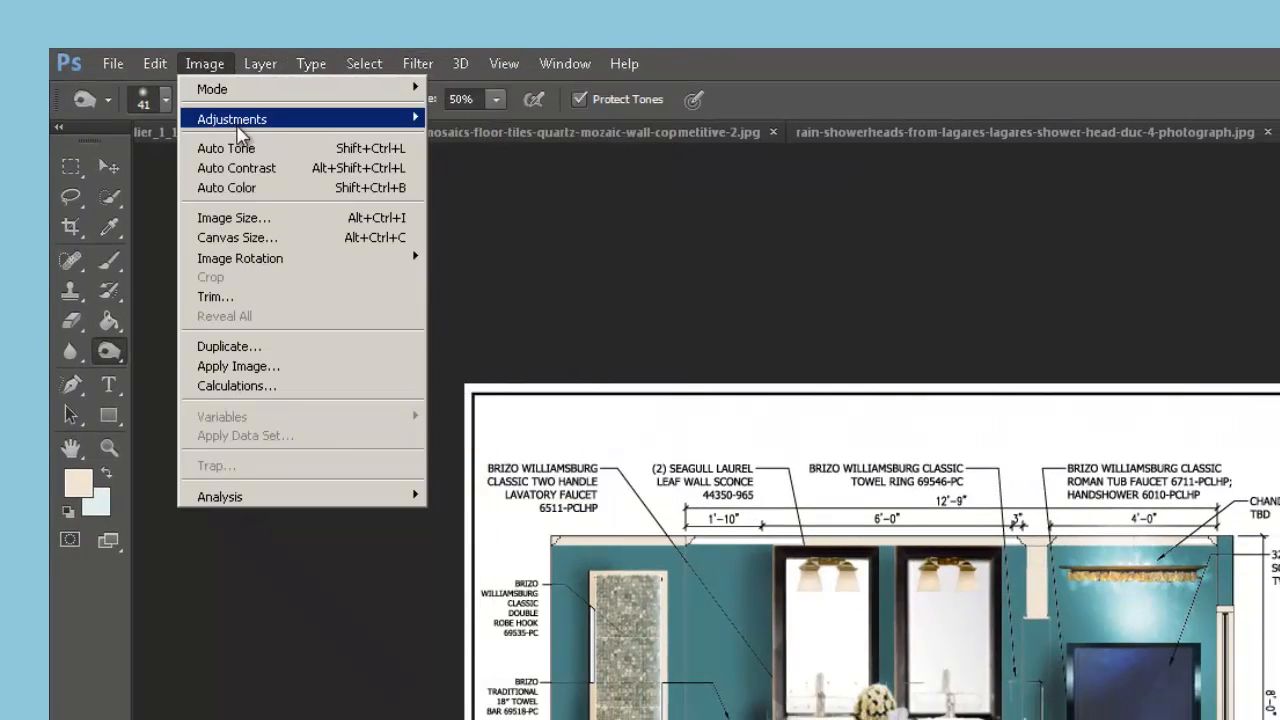
{"action": "mouse_move", "coordinate": [405, 119]}
{"action": "left_click", "coordinate": [480, 119]}
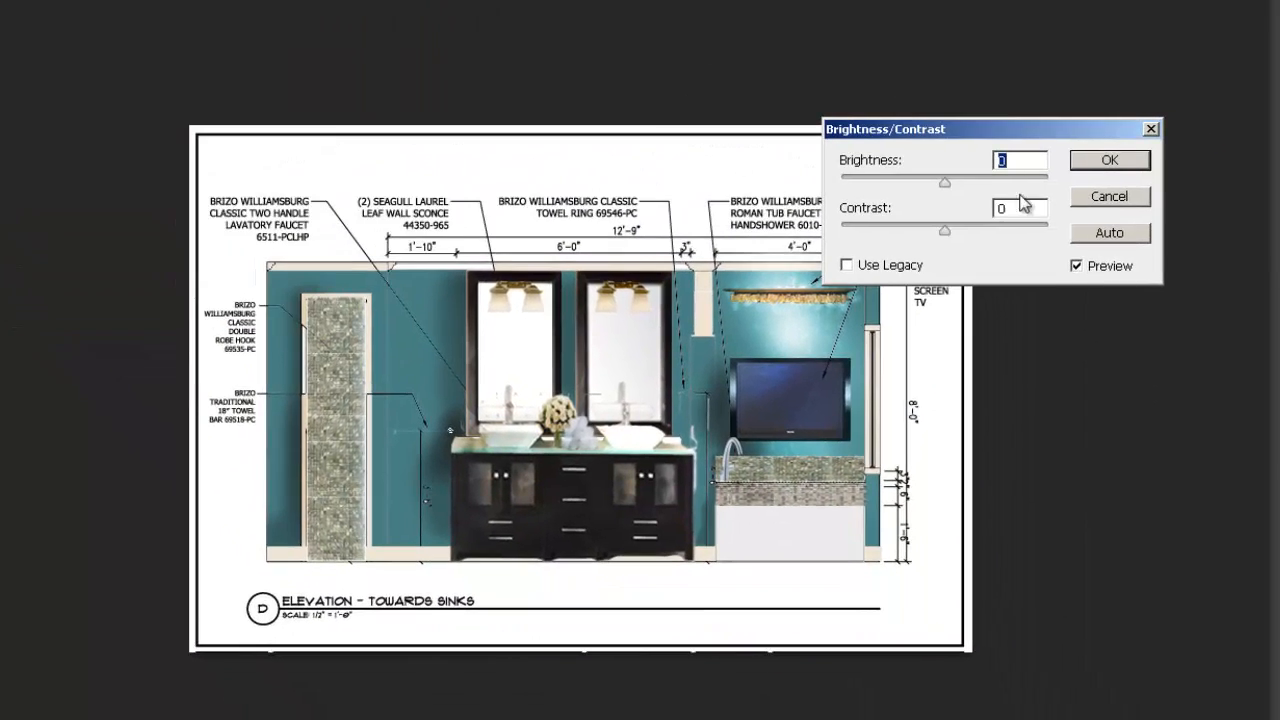
{"action": "mouse_move", "coordinate": [956, 190]}
{"action": "left_mouse_down"}
{"action": "mouse_move", "coordinate": [1022, 198]}
{"action": "mouse_move", "coordinate": [927, 192]}
{"action": "mouse_move", "coordinate": [946, 189]}
{"action": "left_mouse_up"}
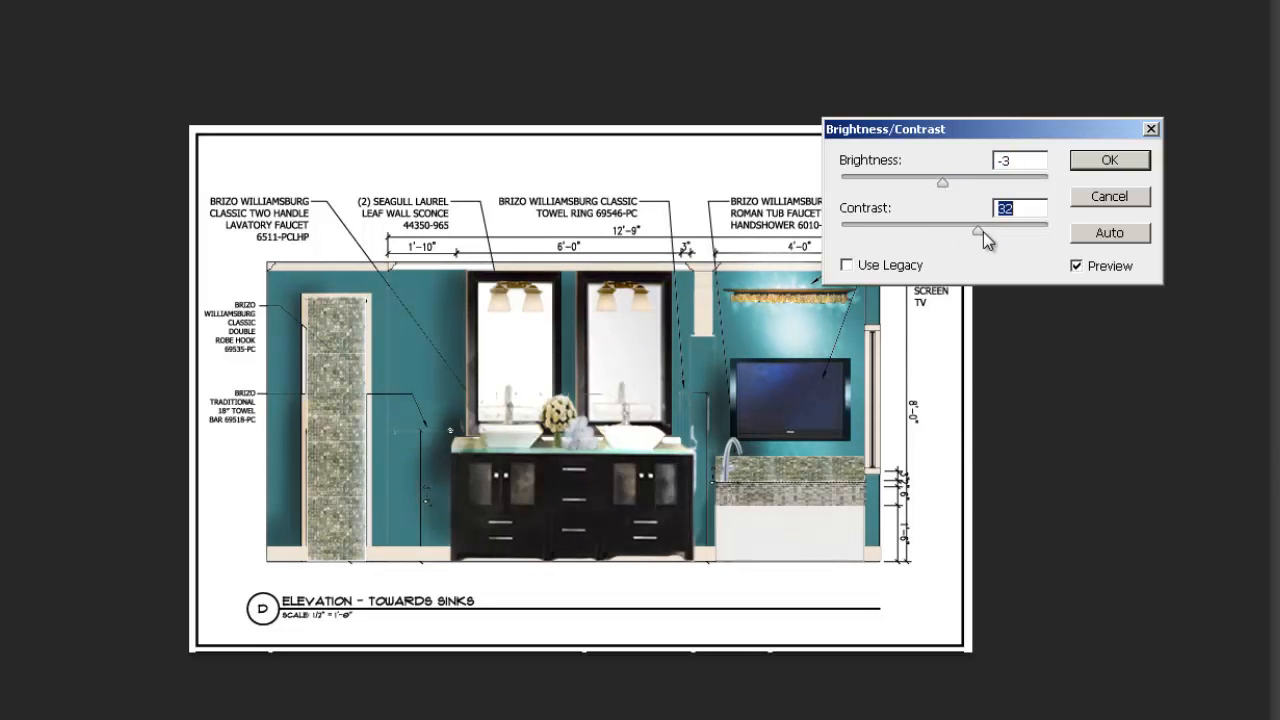
{"action": "mouse_move", "coordinate": [1000, 236]}
{"action": "left_mouse_down"}
{"action": "mouse_move", "coordinate": [850, 229]}
{"action": "mouse_move", "coordinate": [1065, 252]}
{"action": "mouse_move", "coordinate": [981, 246]}
{"action": "left_mouse_up"}
{"action": "left_click", "coordinate": [1110, 160]}
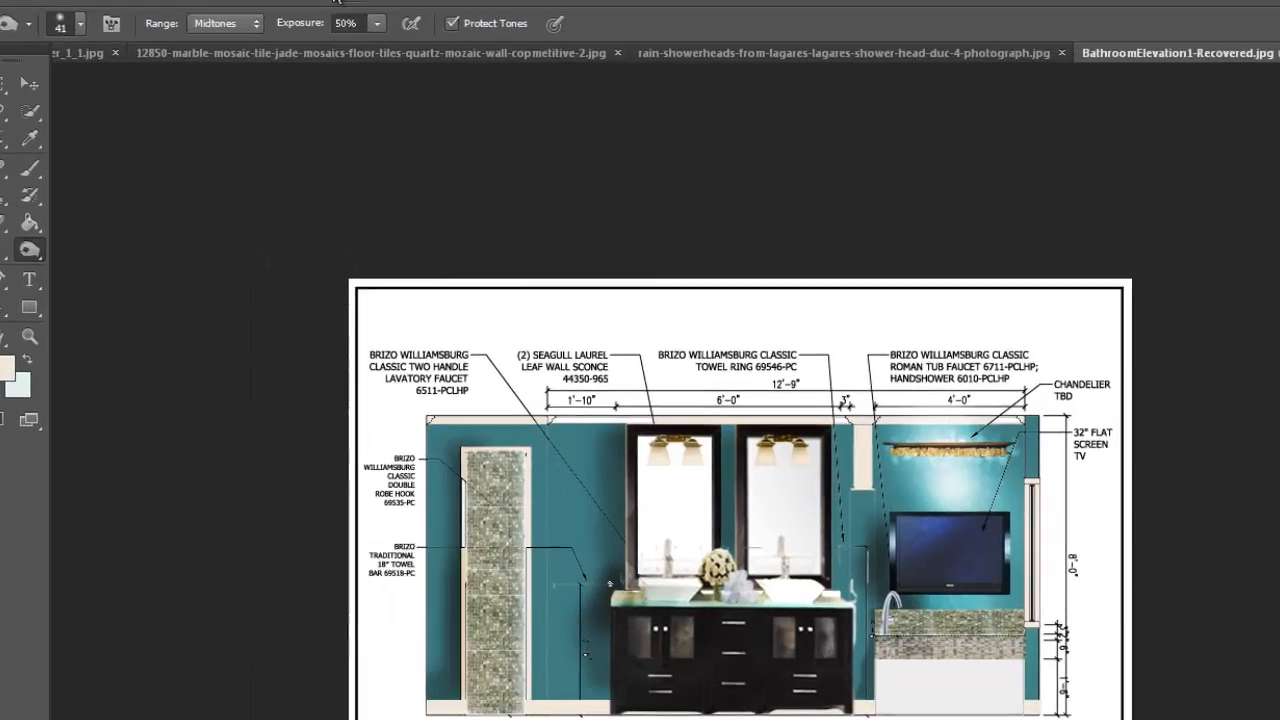
{"action": "left_click", "coordinate": [375, 57]}
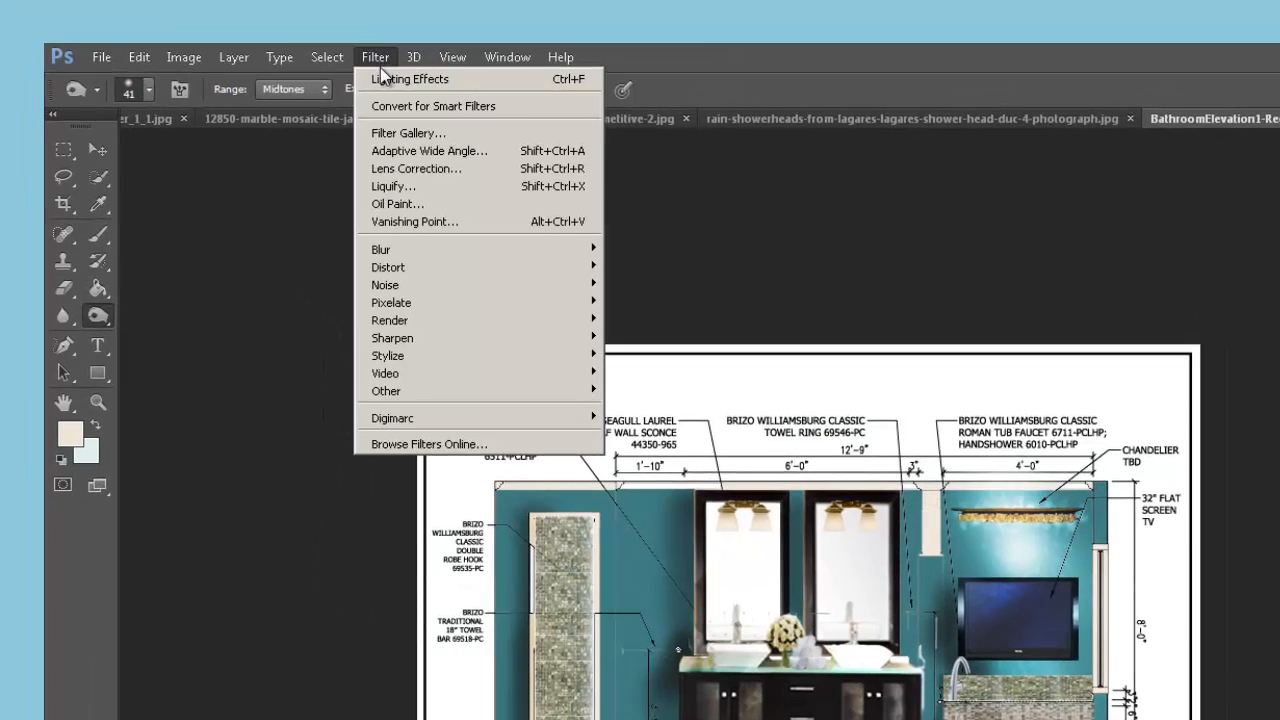
Render a Movie Prime lens flare on the drawing with lowered brightness.
{"action": "mouse_move", "coordinate": [426, 322]}
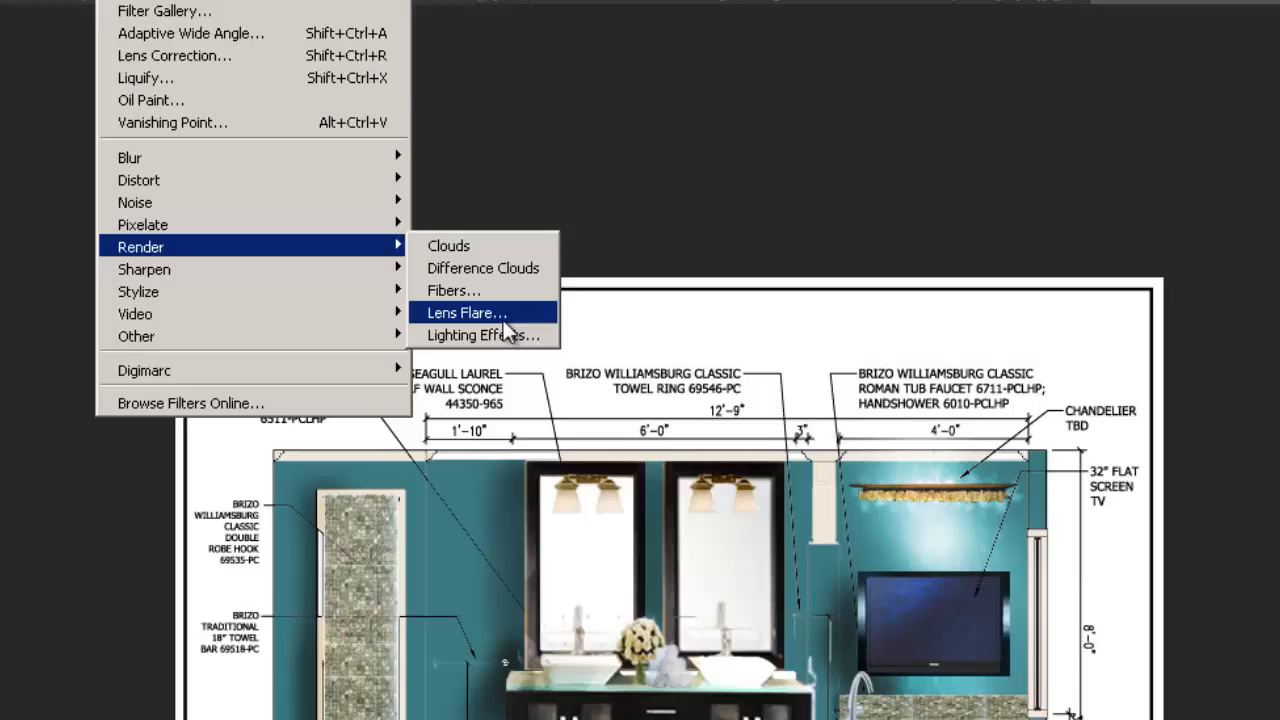
{"action": "left_click", "coordinate": [646, 372]}
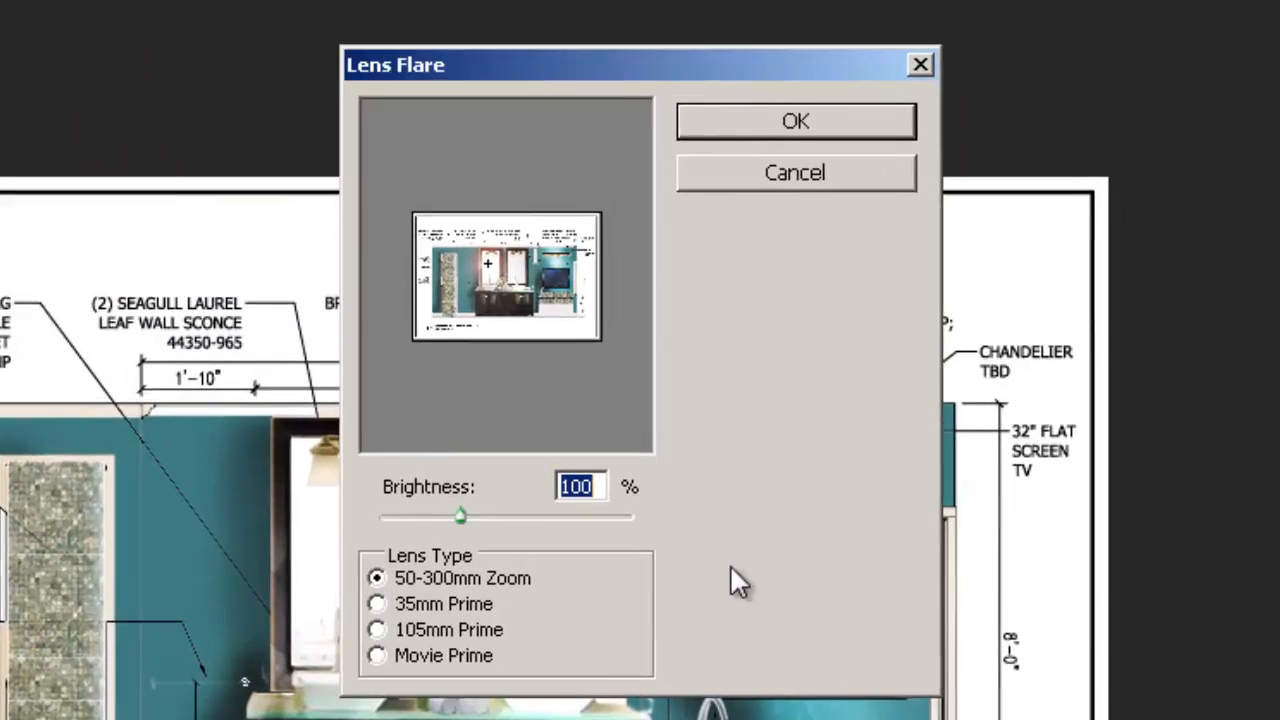
{"action": "left_click", "coordinate": [302, 660]}
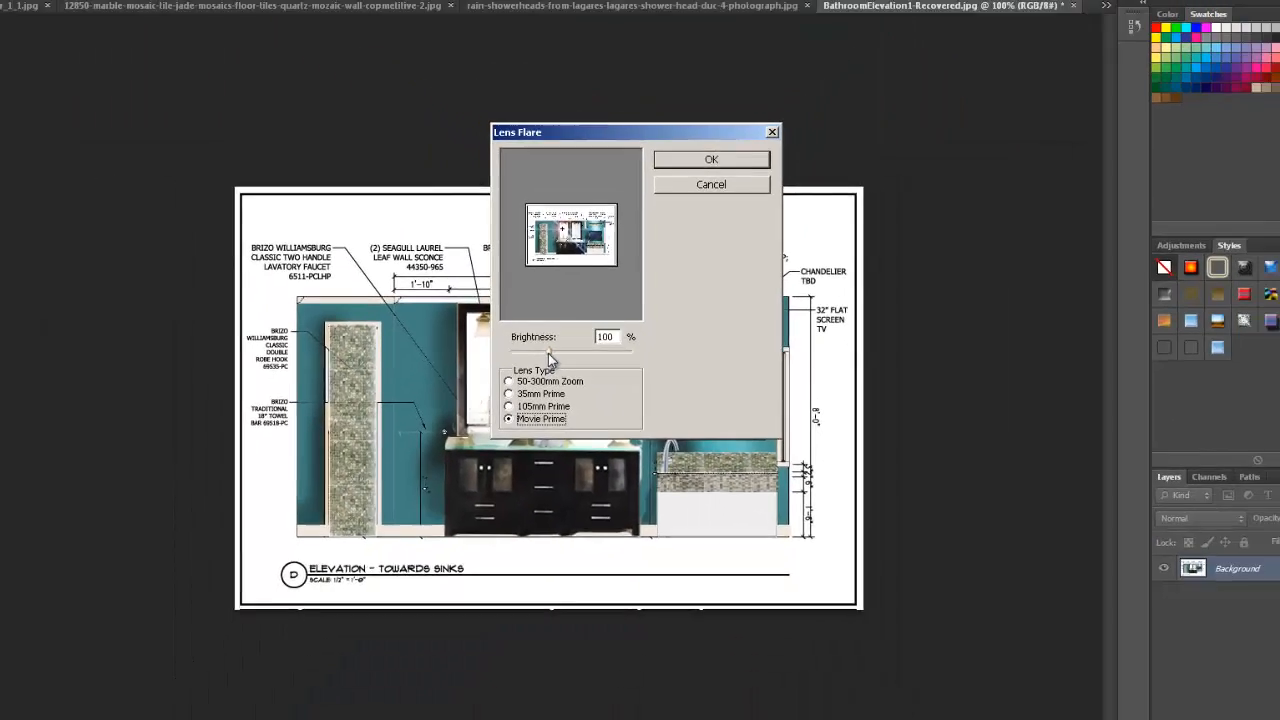
{"action": "left_click_drag", "start_coordinate": [391, 510], "coordinate": [365, 517]}
{"action": "left_click", "coordinate": [706, 164]}
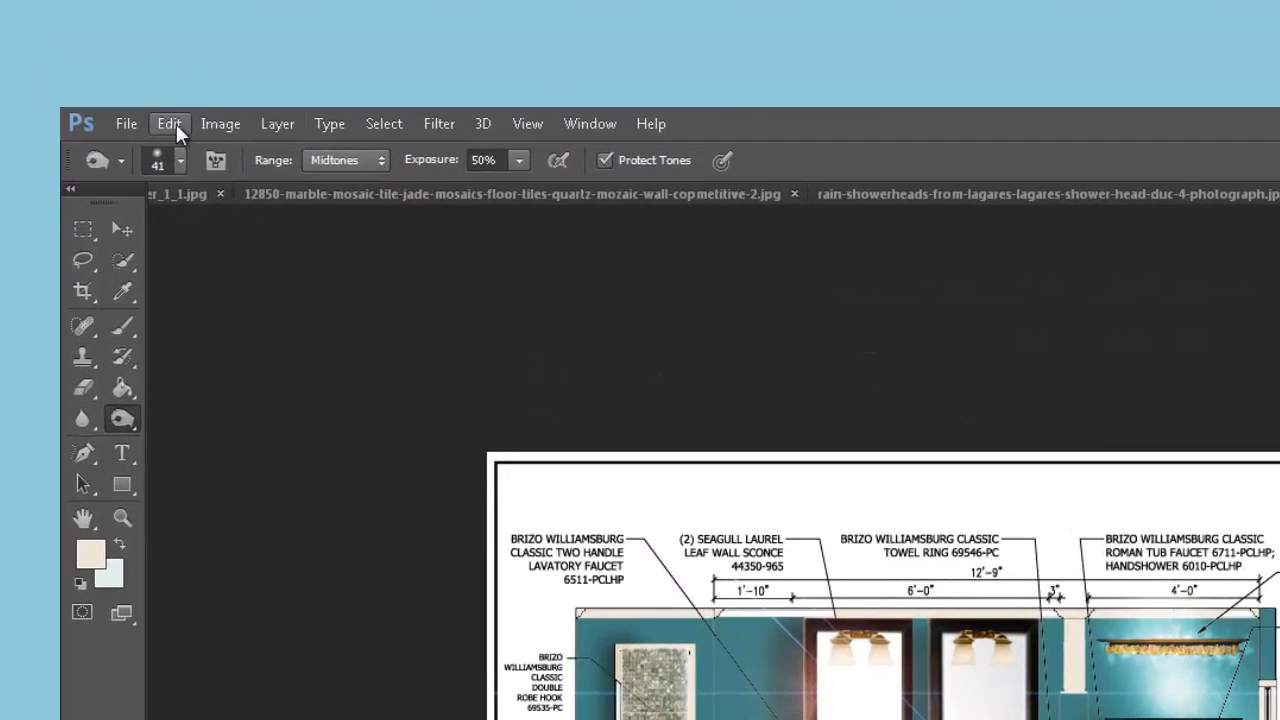
Fade the lens flare to 65% opacity.
{"action": "left_click", "coordinate": [170, 124]}
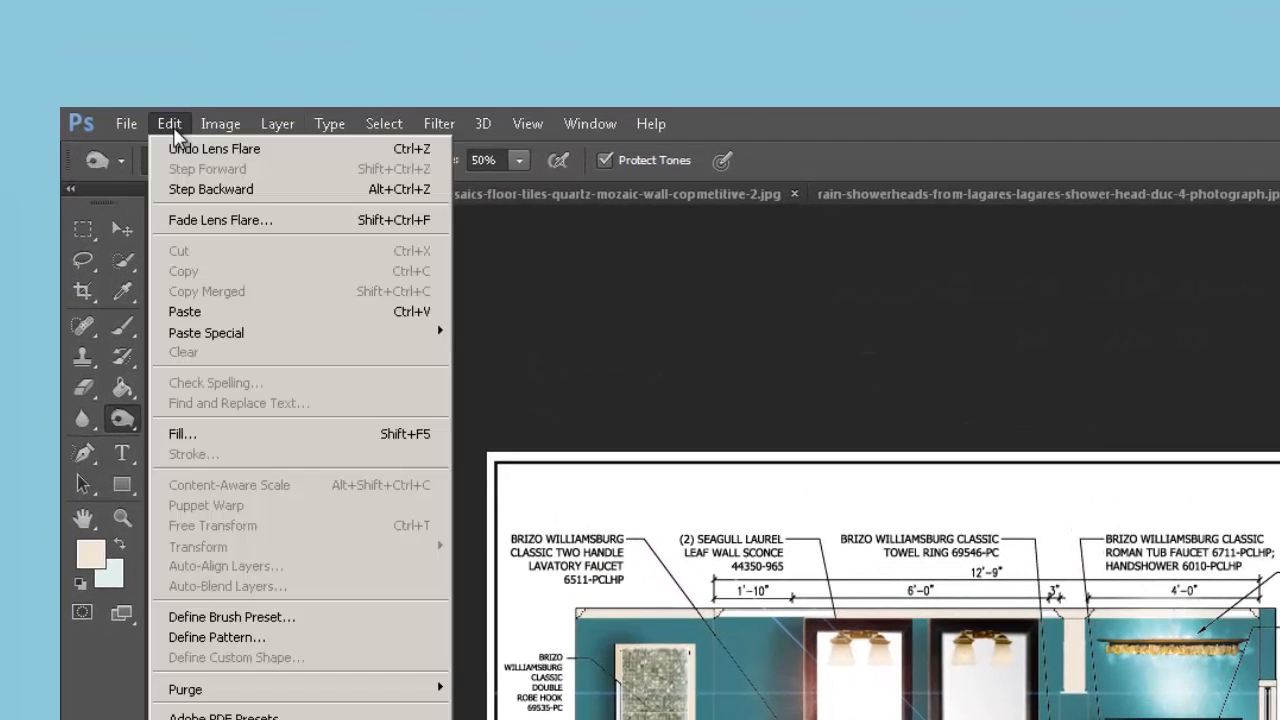
{"action": "key", "text": "Escape"}
{"action": "key", "text": "h"}
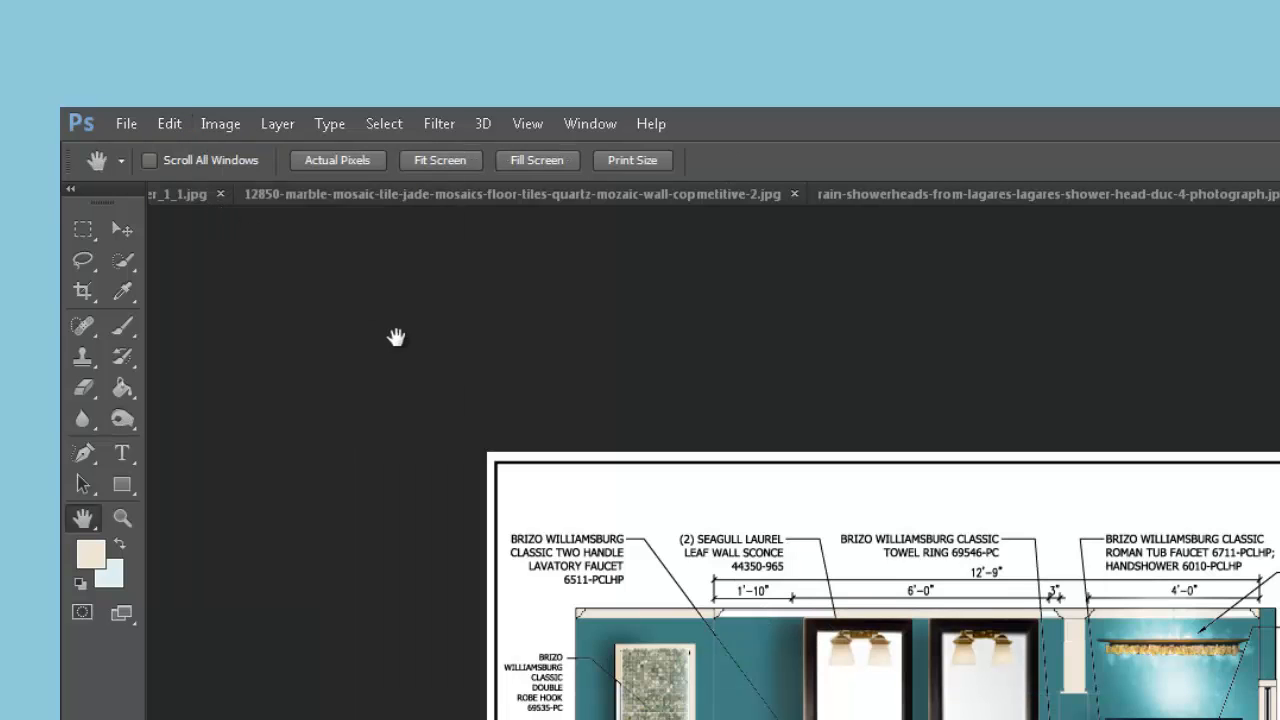
{"action": "key", "text": "ctrl+shift+f"}
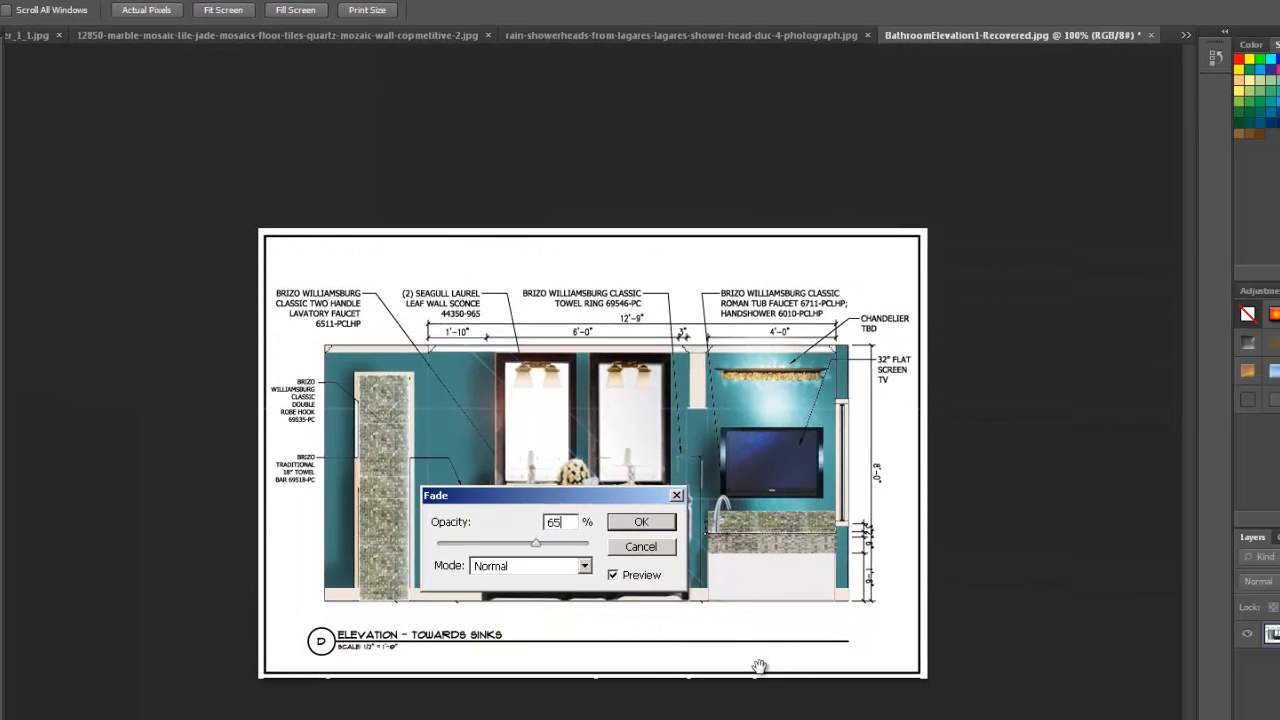
{"action": "left_click", "coordinate": [639, 524]}
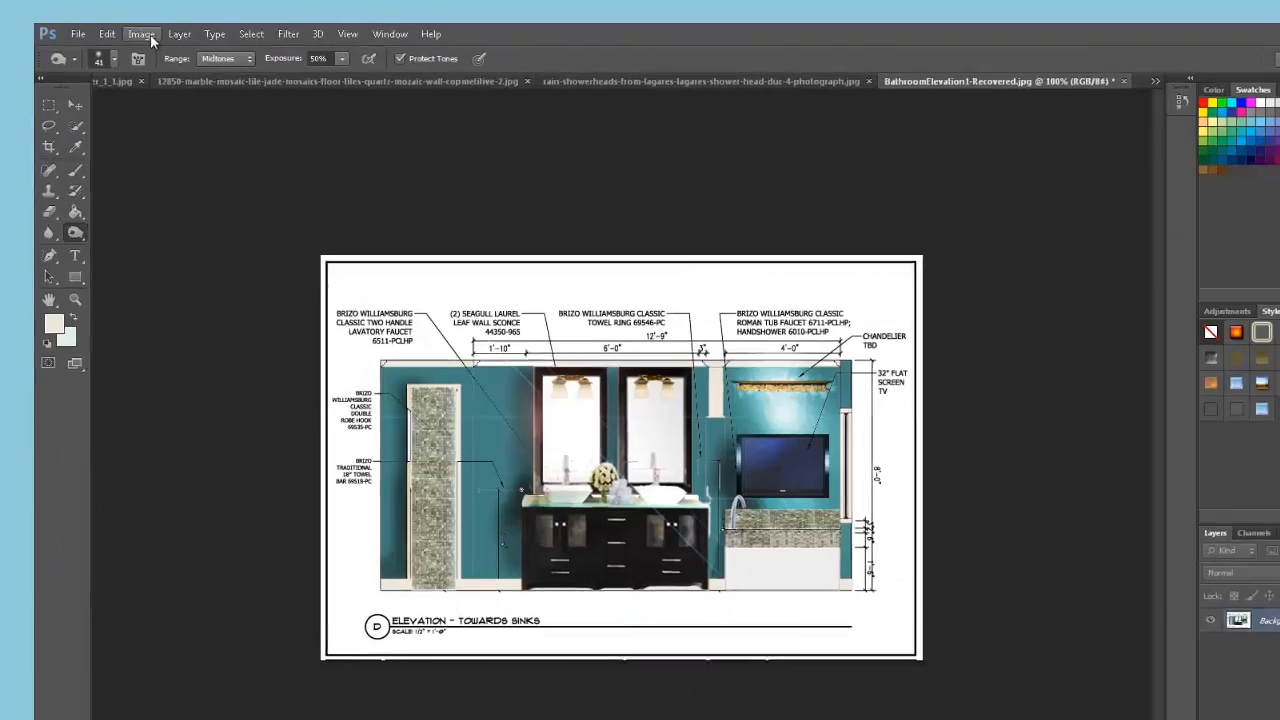
Resample the image to 200 pixels/inch (2091 × 1409 px) and zoom out to fit.
{"action": "left_click", "coordinate": [168, 23]}
{"action": "left_click", "coordinate": [199, 173]}
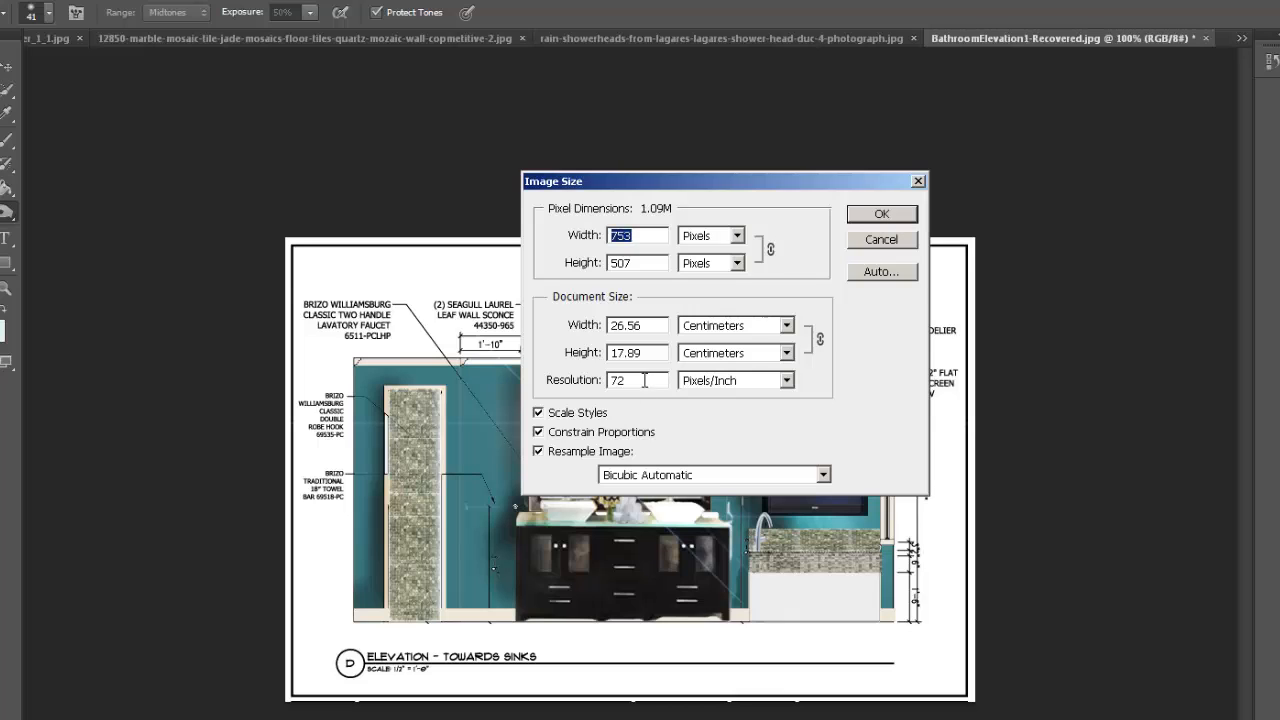
{"action": "type", "text": "200"}
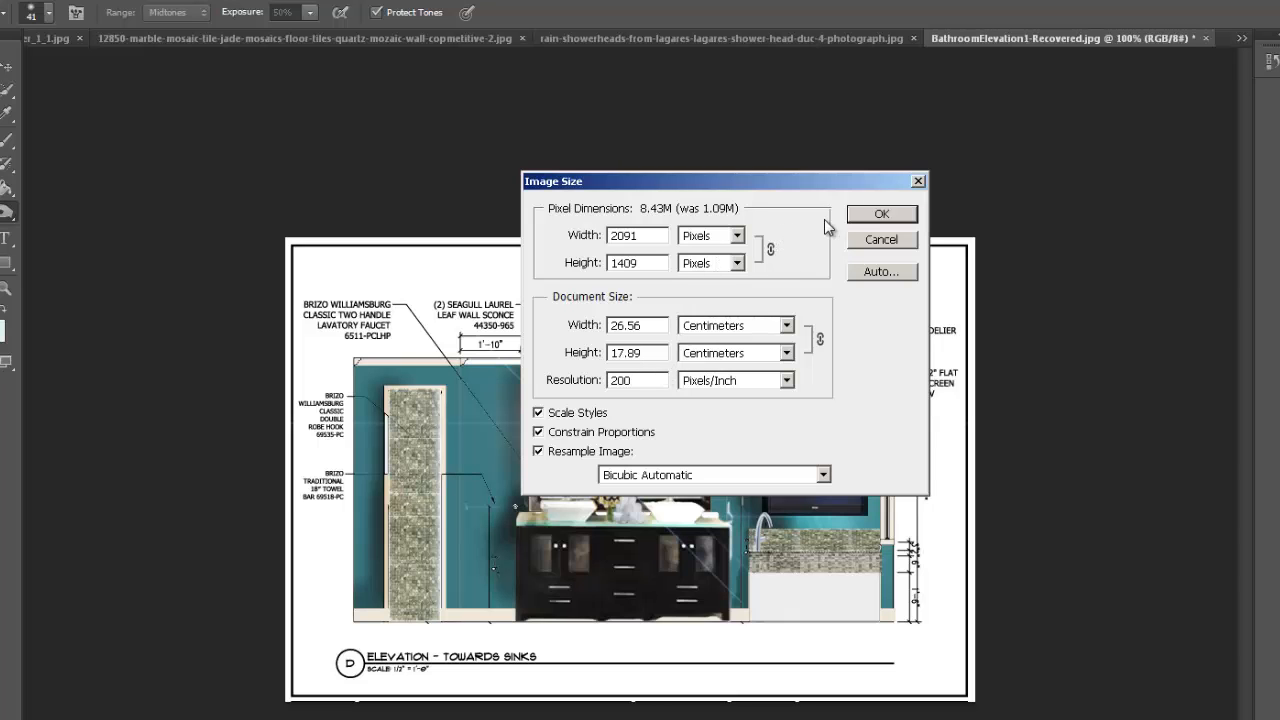
{"action": "left_click", "coordinate": [882, 214]}
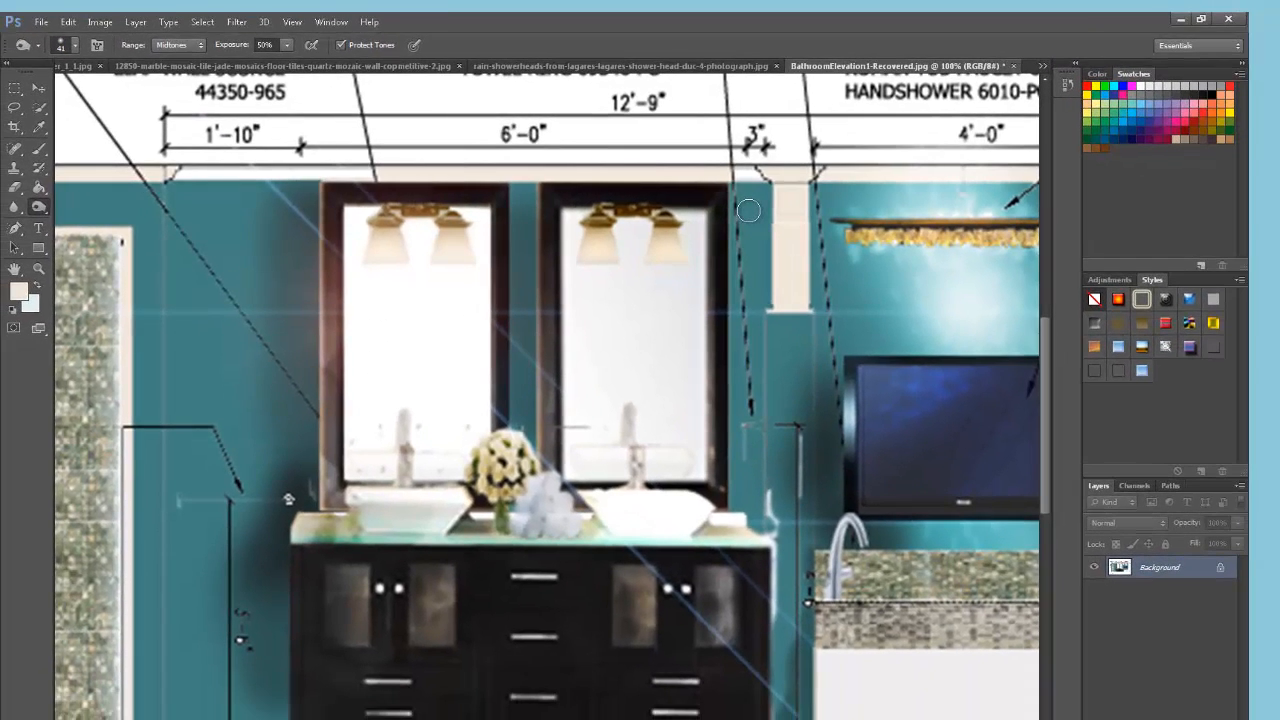
{"action": "key", "text": "ctrl+minus"}
{"action": "key", "text": "ctrl+minus"}
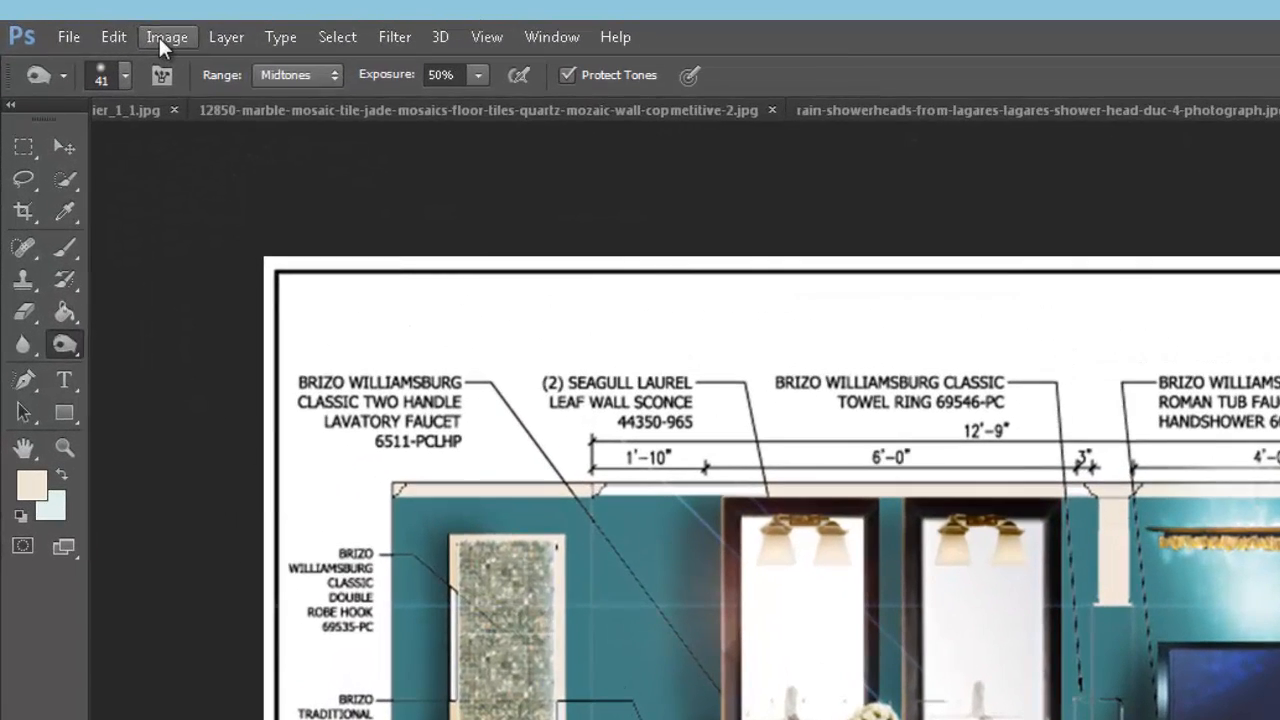
Enlarge the canvas in pixels to width 2191 and height 1509.
{"action": "left_click", "coordinate": [98, 22]}
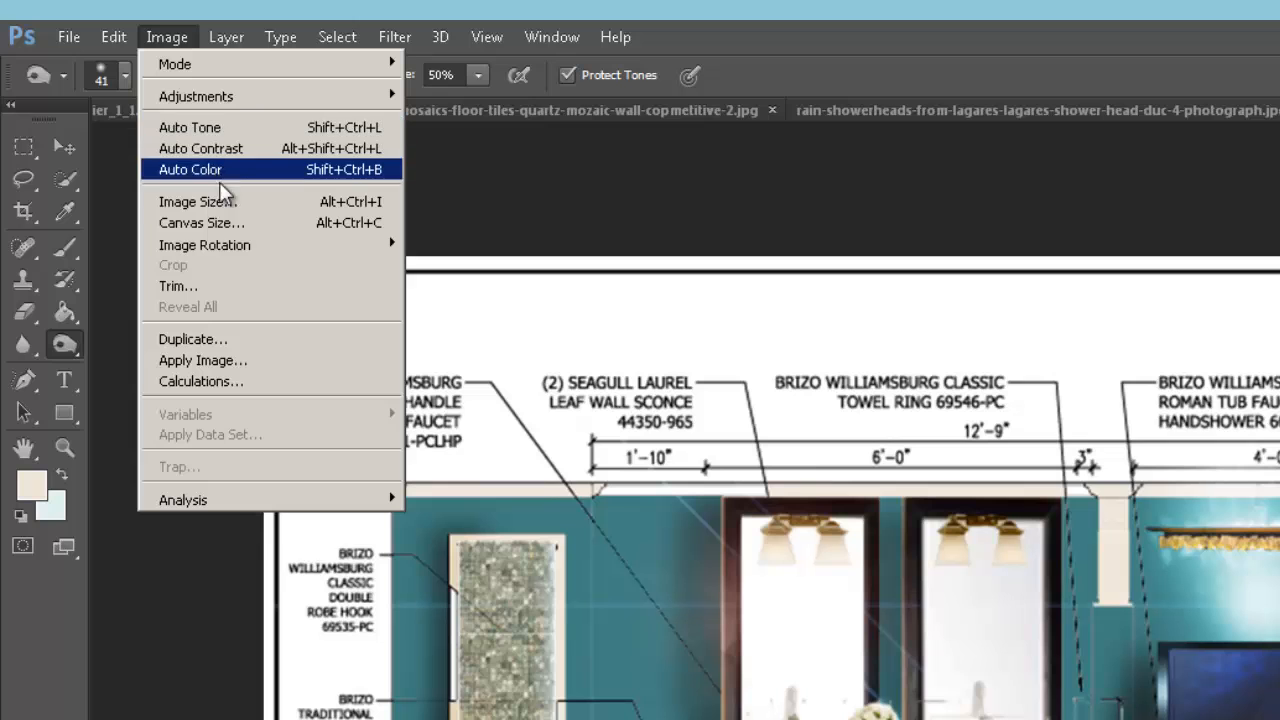
{"action": "left_click", "coordinate": [233, 228]}
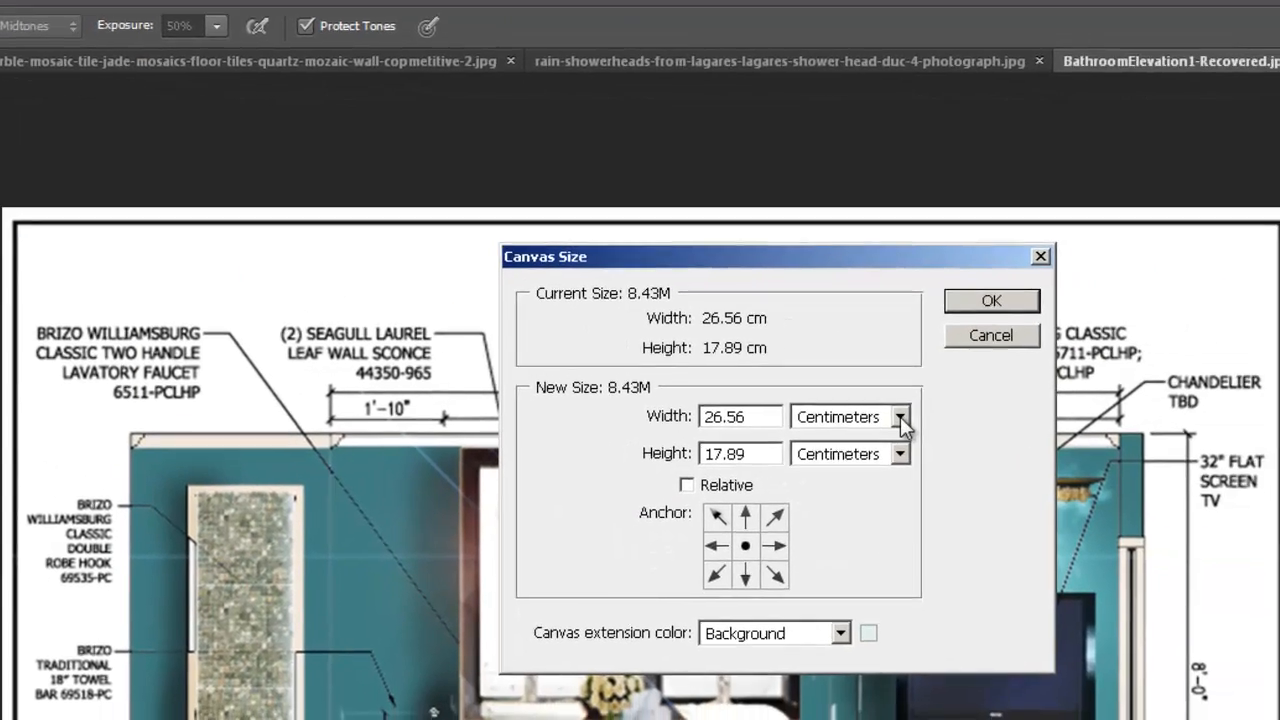
{"action": "left_click", "coordinate": [1161, 465]}
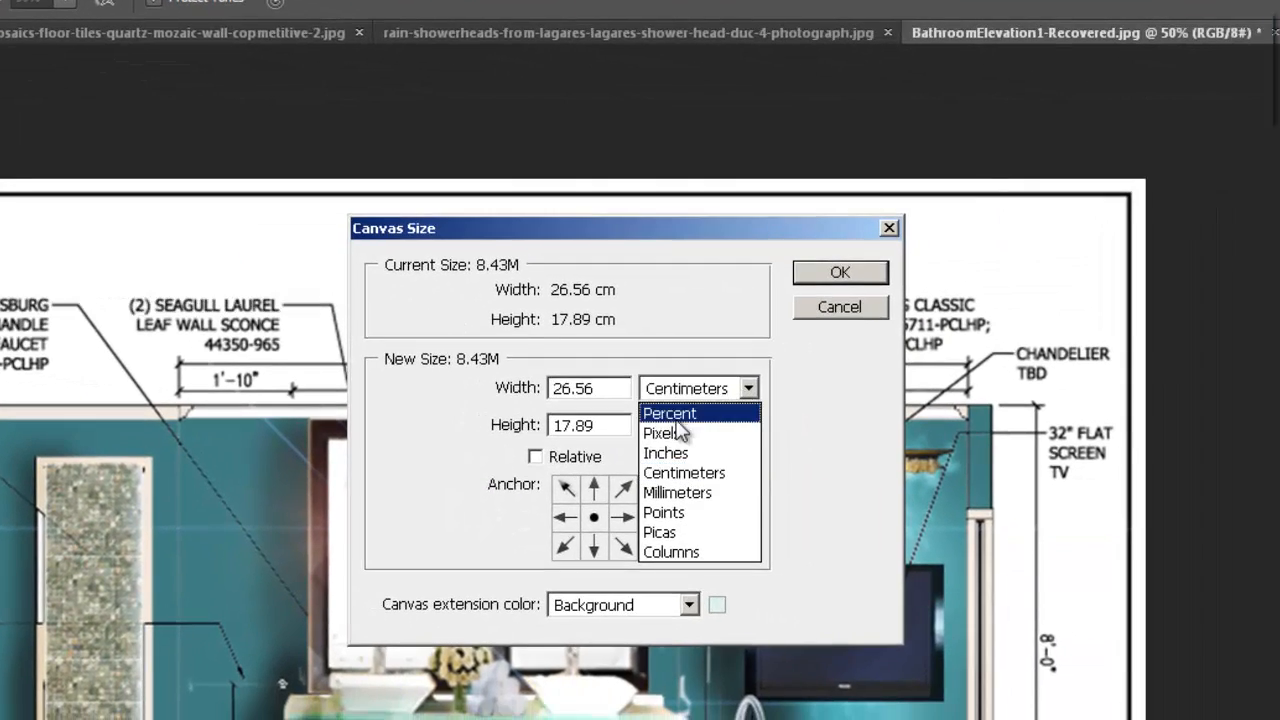
{"action": "left_click", "coordinate": [679, 437]}
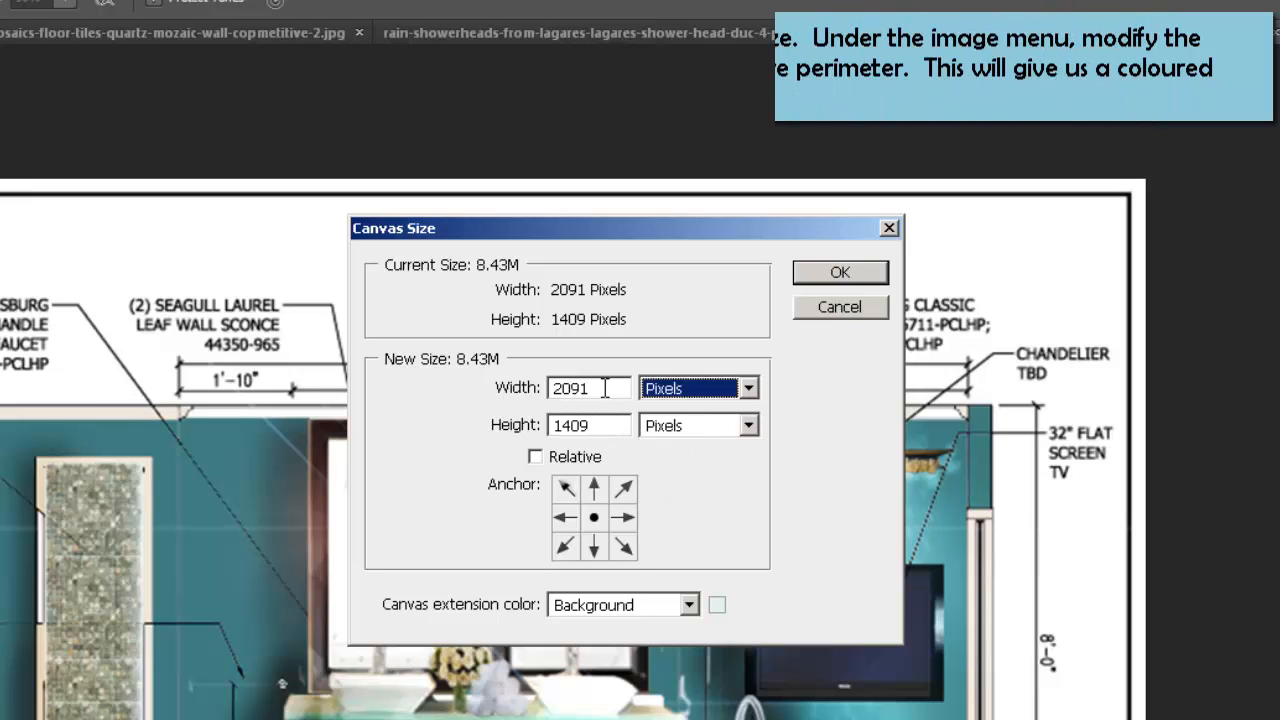
{"action": "double_click", "coordinate": [604, 388]}
{"action": "type", "text": "219"}
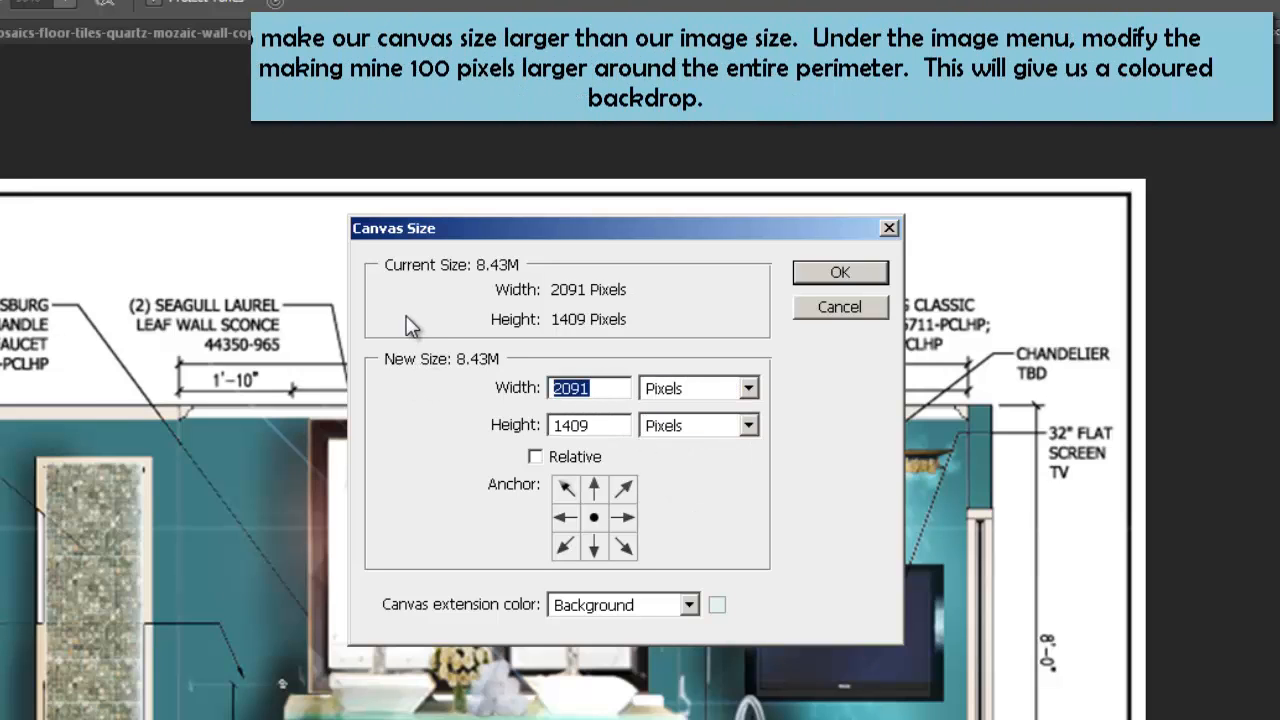
{"action": "type", "text": "1"}
{"action": "double_click", "coordinate": [600, 425]}
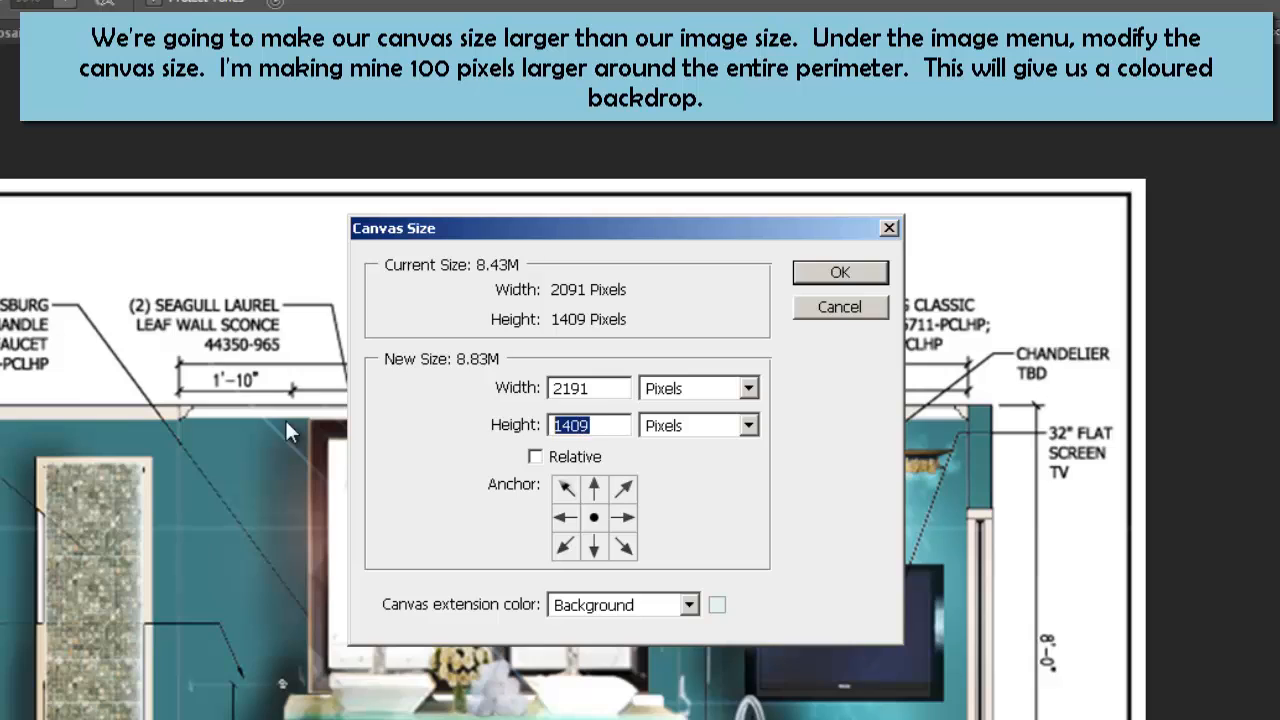
{"action": "type", "text": "1509"}
{"action": "left_click", "coordinate": [855, 270]}
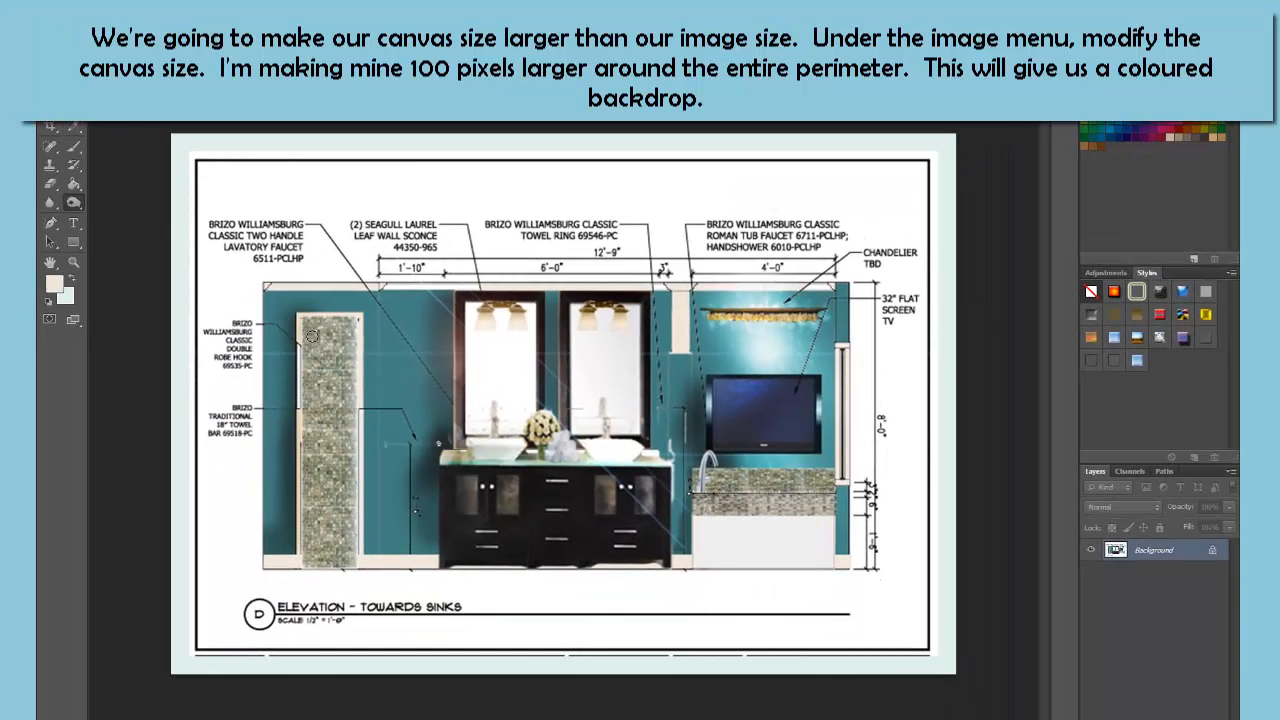
Set the background colour to very dark teal #001311.
{"action": "left_click", "coordinate": [70, 298]}
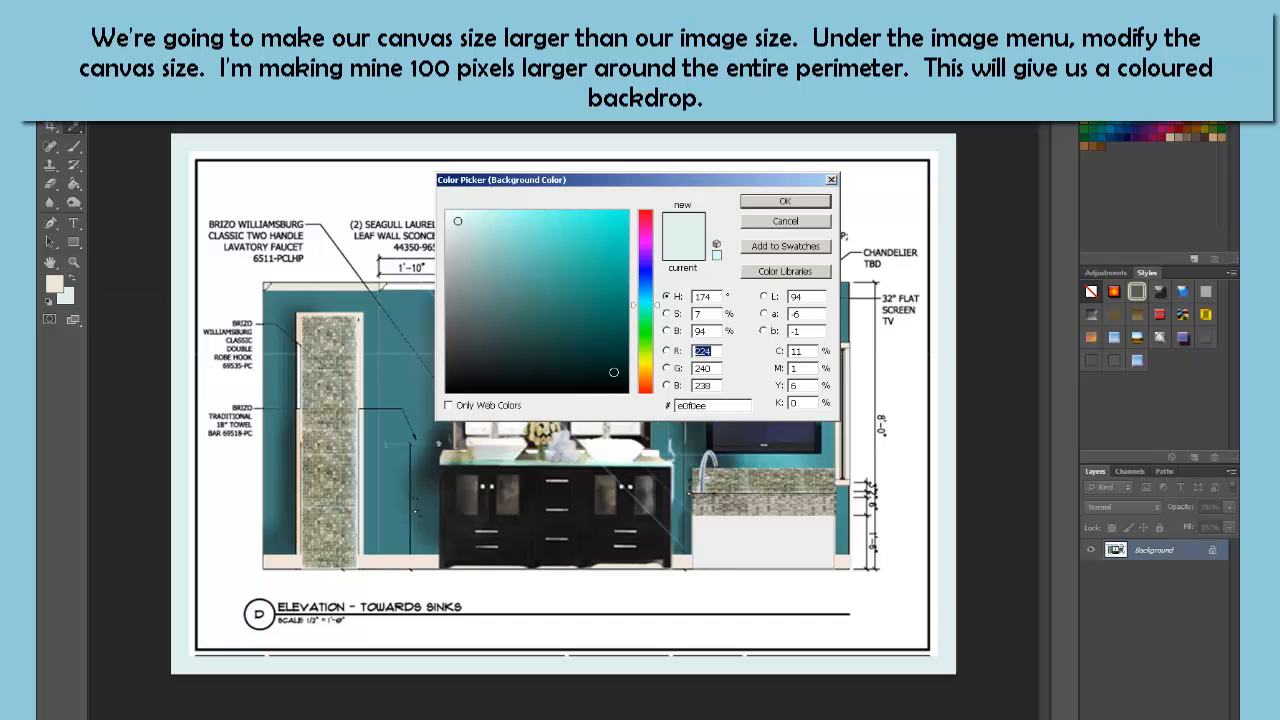
{"action": "left_click", "coordinate": [624, 379]}
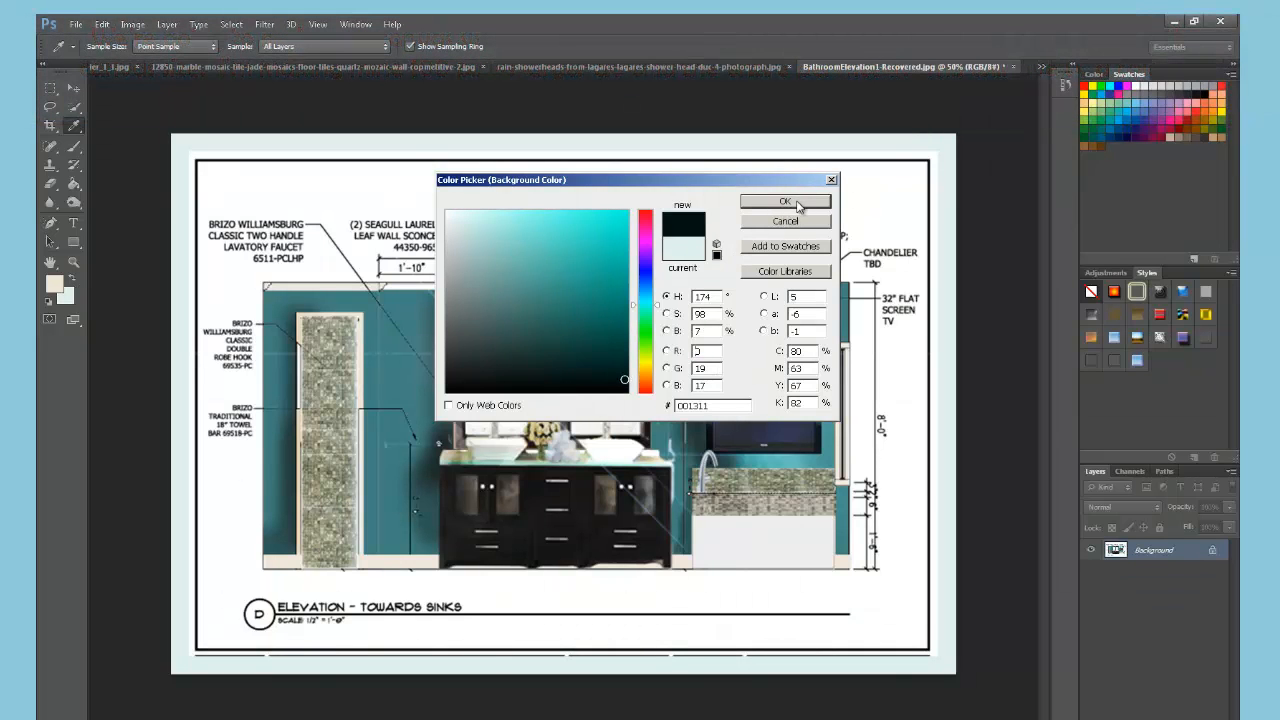
{"action": "left_click", "coordinate": [785, 202]}
{"action": "key", "text": "o"}
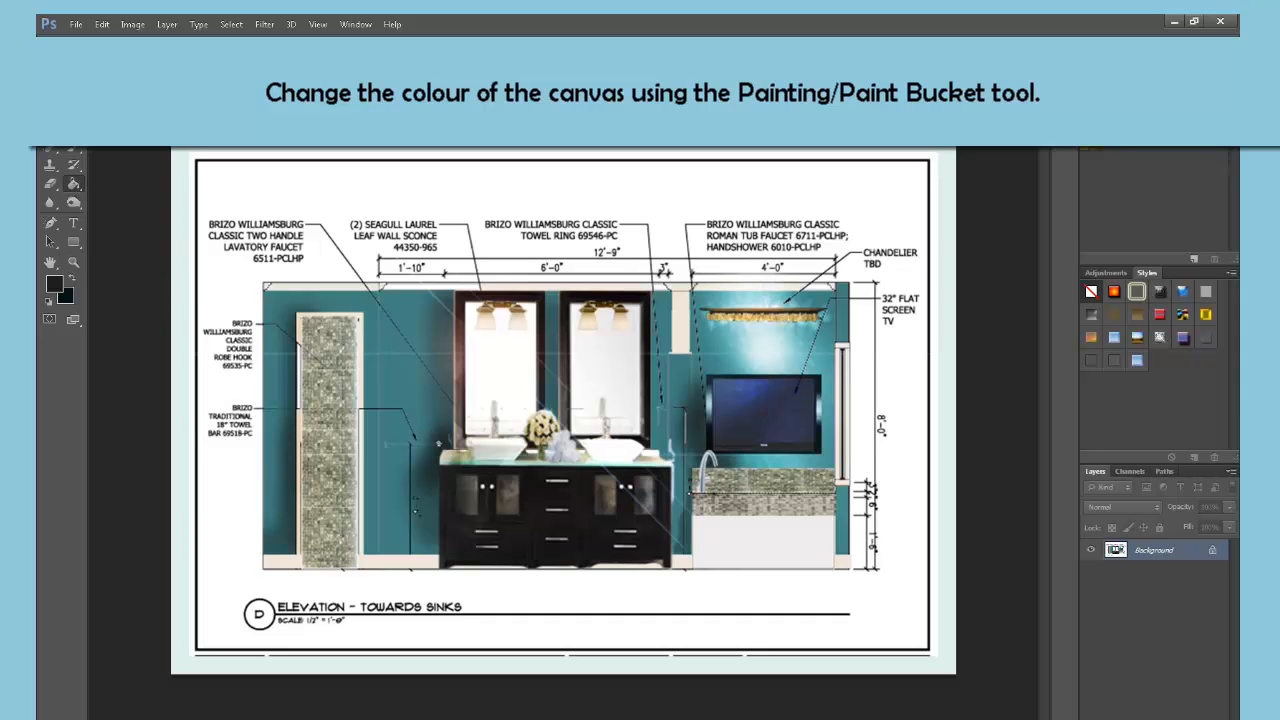
{"action": "left_click", "coordinate": [131, 25]}
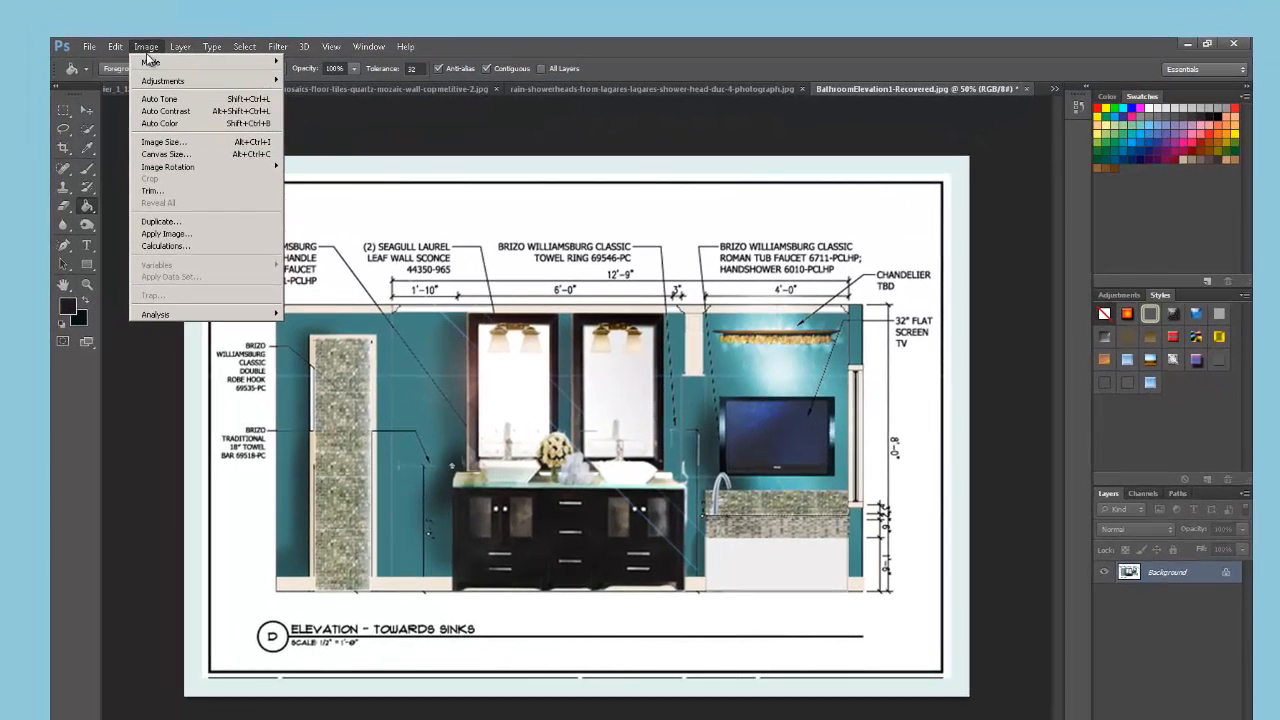
Apply Canvas Size with the canvas extension colour set to Black.
{"action": "mouse_move", "coordinate": [149, 63]}
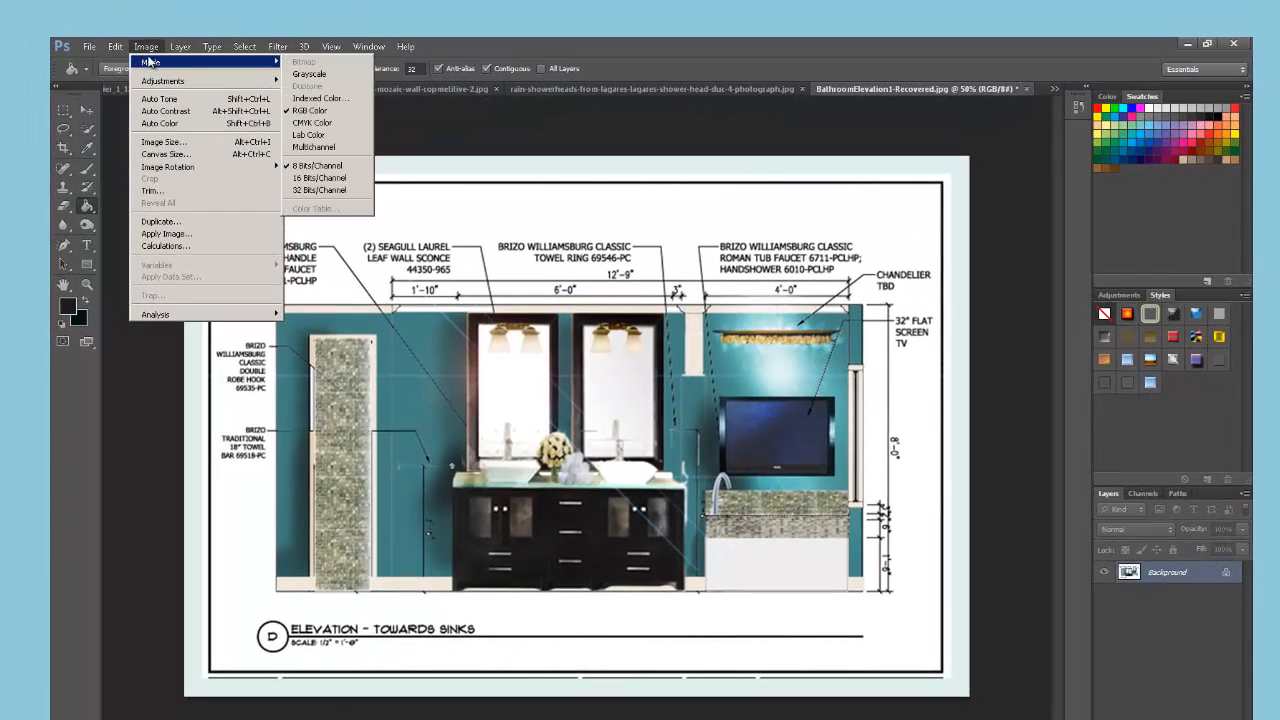
{"action": "left_click", "coordinate": [198, 155]}
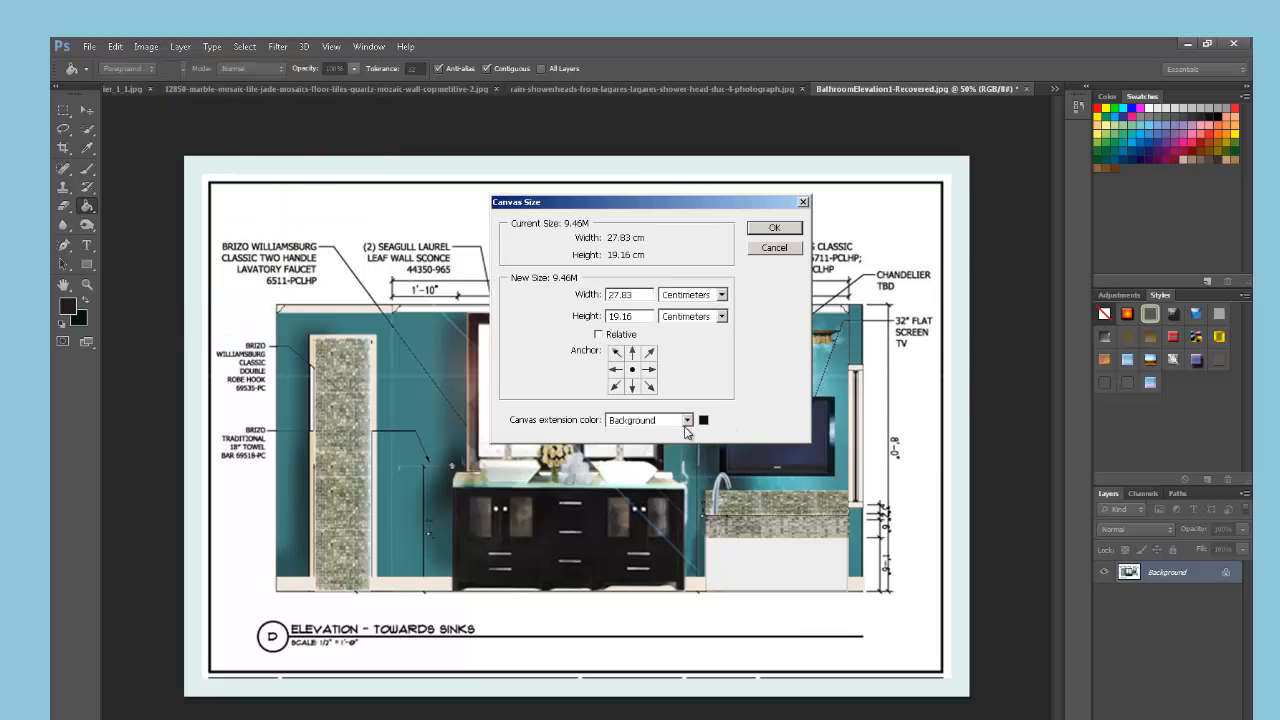
{"action": "left_click", "coordinate": [687, 421]}
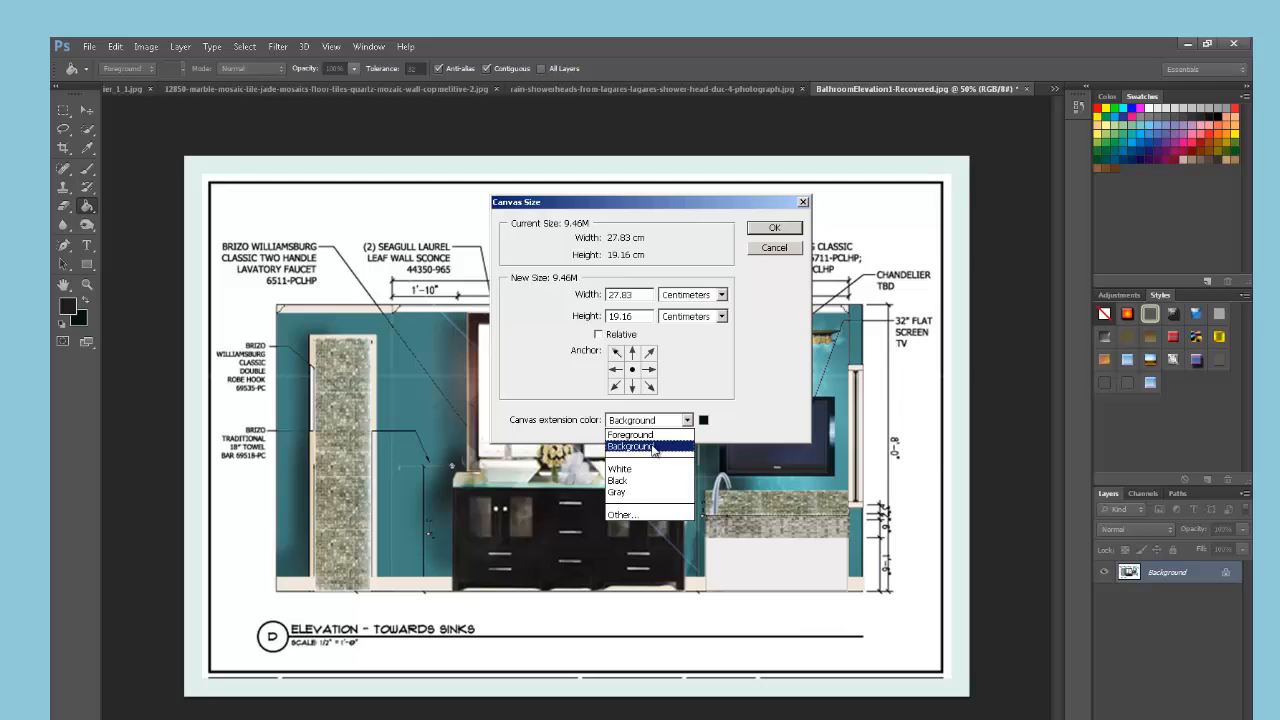
{"action": "left_click", "coordinate": [638, 480]}
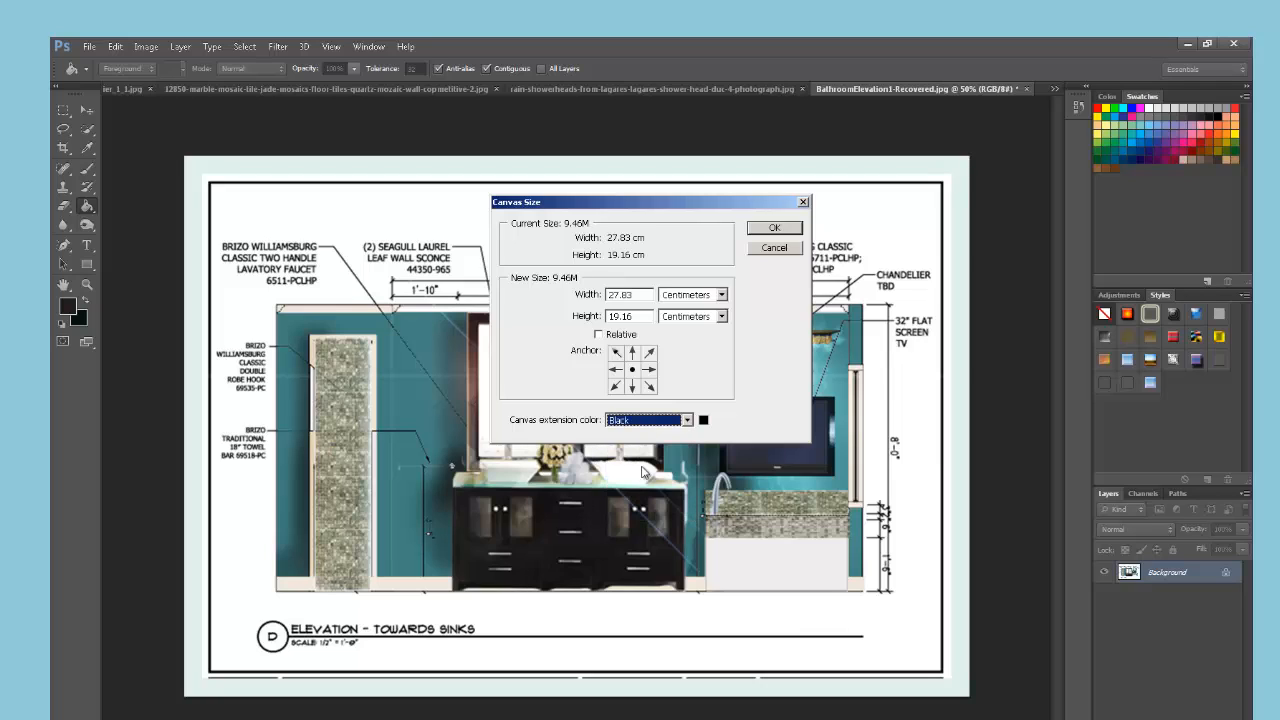
{"action": "left_click", "coordinate": [774, 228]}
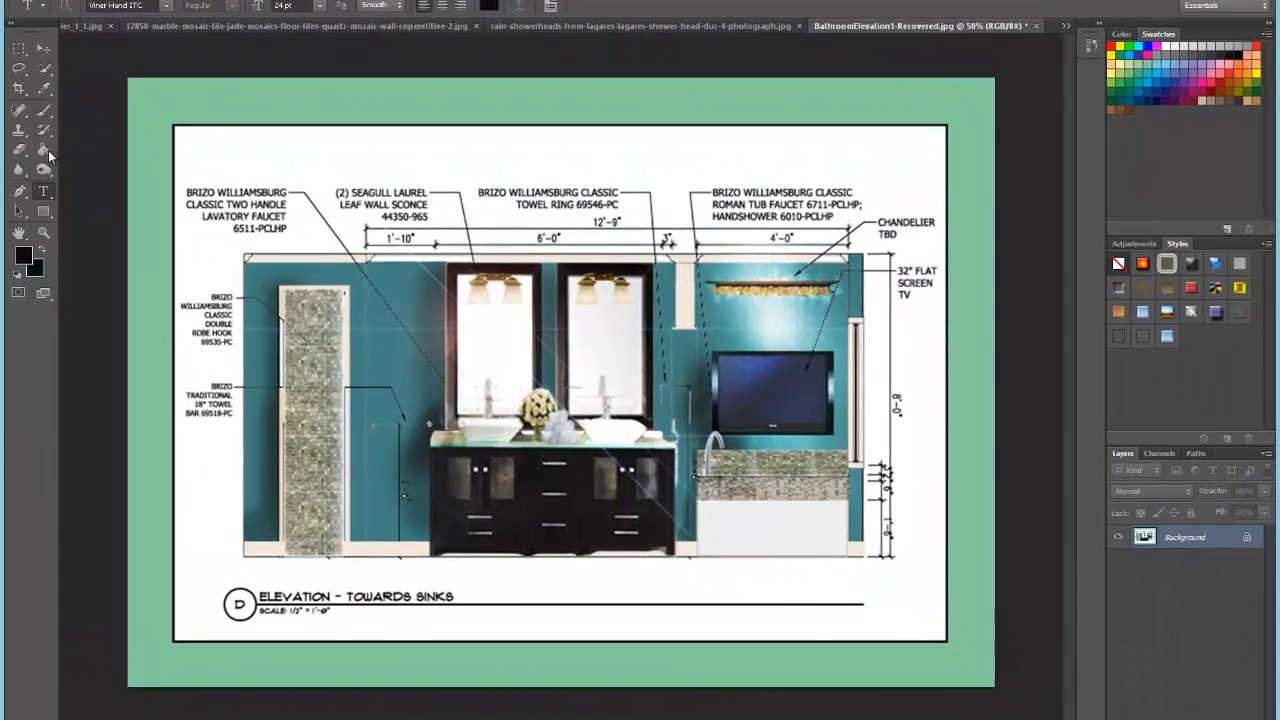
Try filling the border with light blue and then taupe brown using the Paint Bucket.
{"action": "left_click", "coordinate": [1162, 71]}
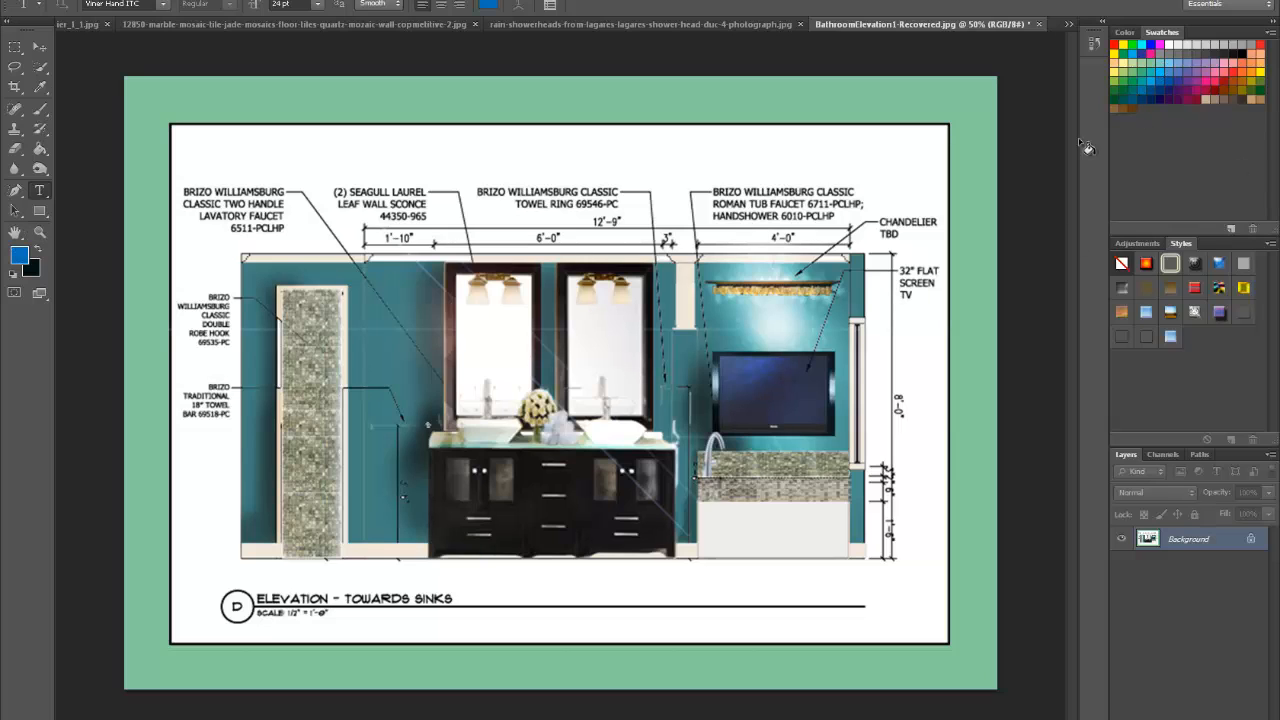
{"action": "left_click", "coordinate": [18, 255]}
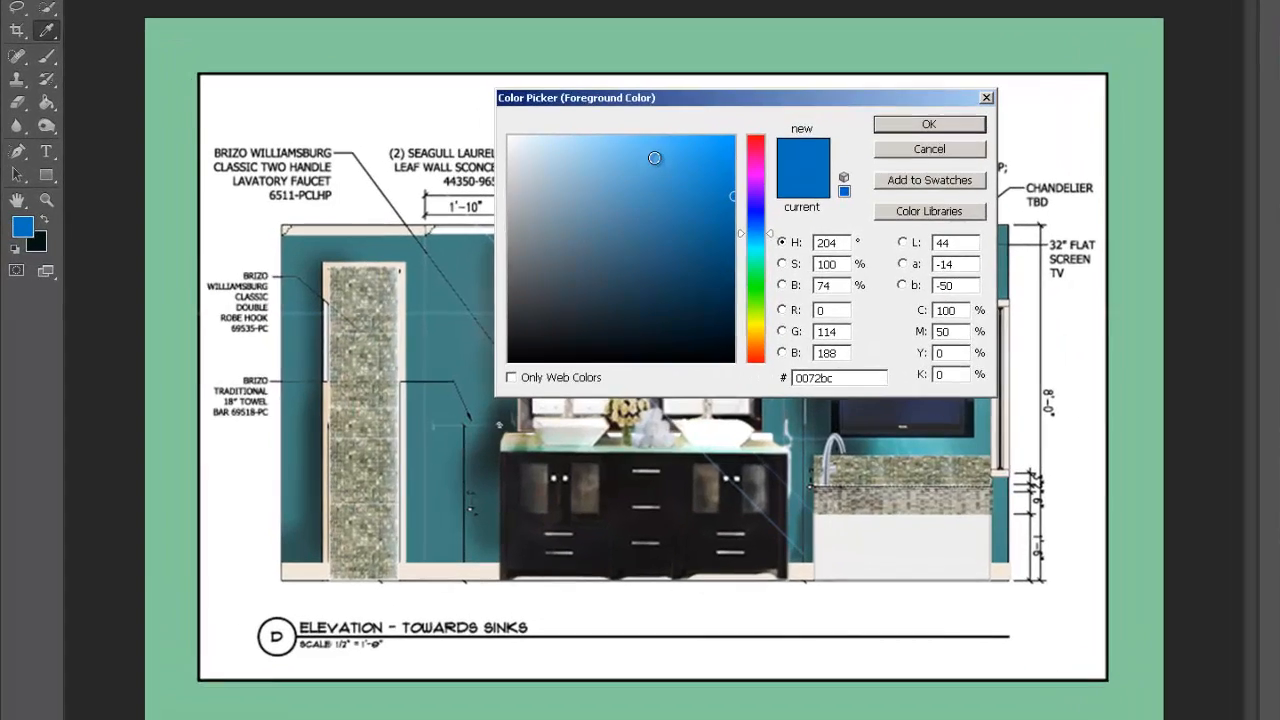
{"action": "left_click", "coordinate": [561, 196]}
{"action": "left_click", "coordinate": [1103, 92]}
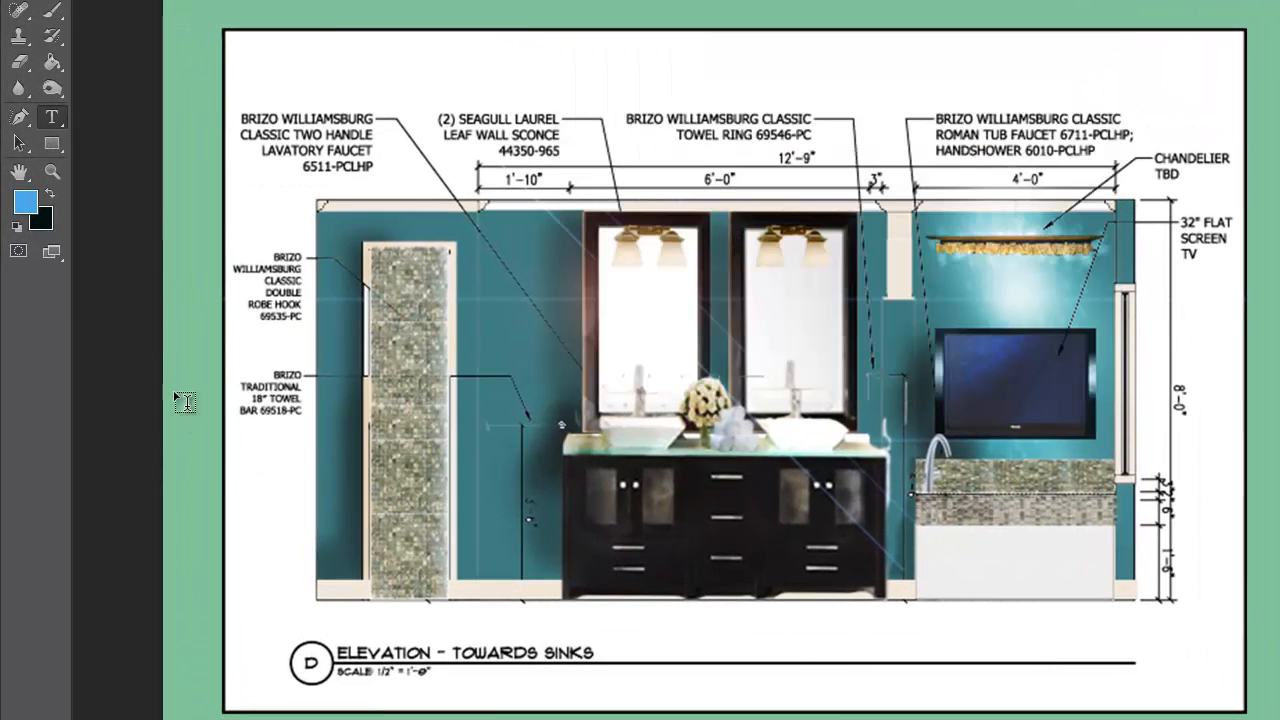
{"action": "left_click", "coordinate": [52, 61]}
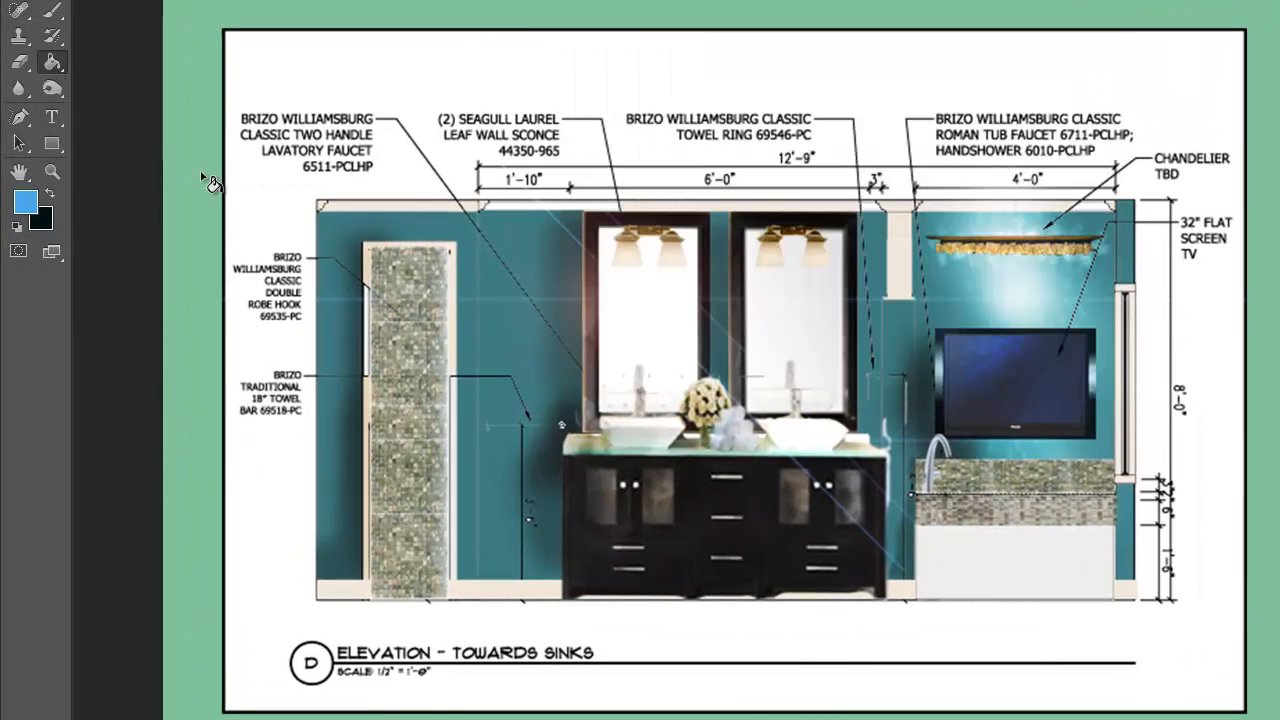
{"action": "left_click", "coordinate": [208, 186]}
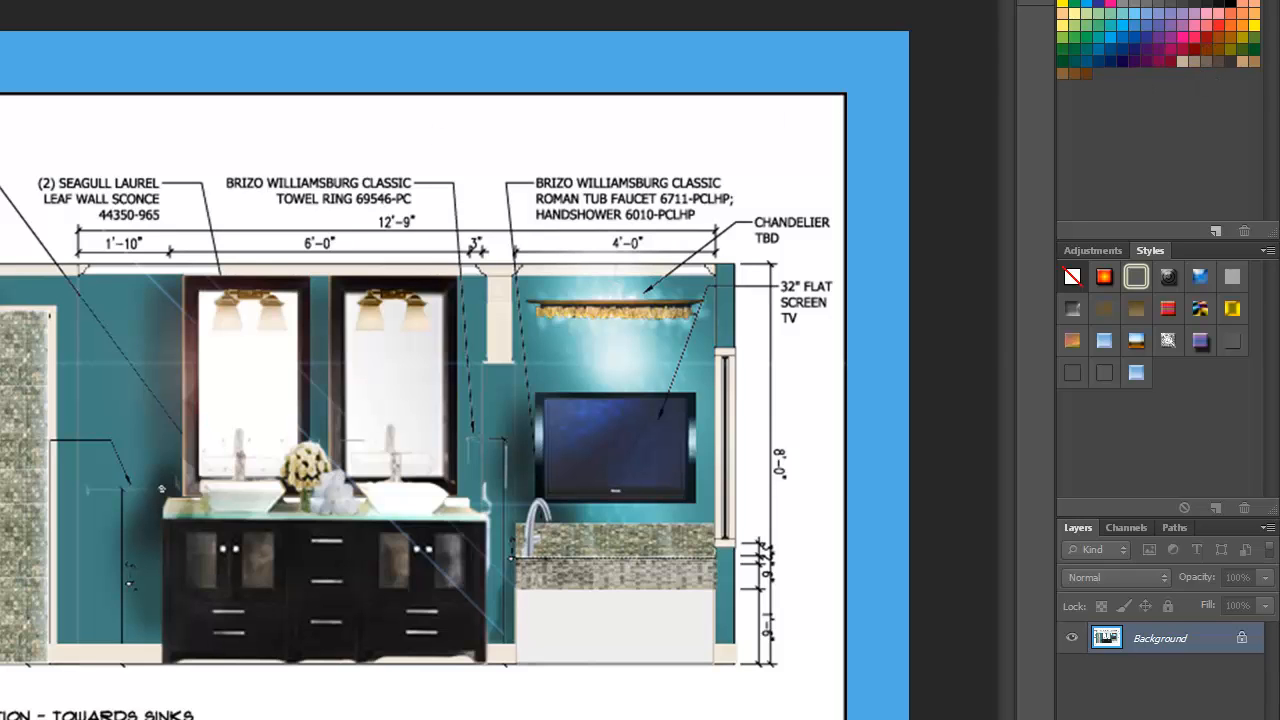
{"action": "left_click", "coordinate": [20, 62]}
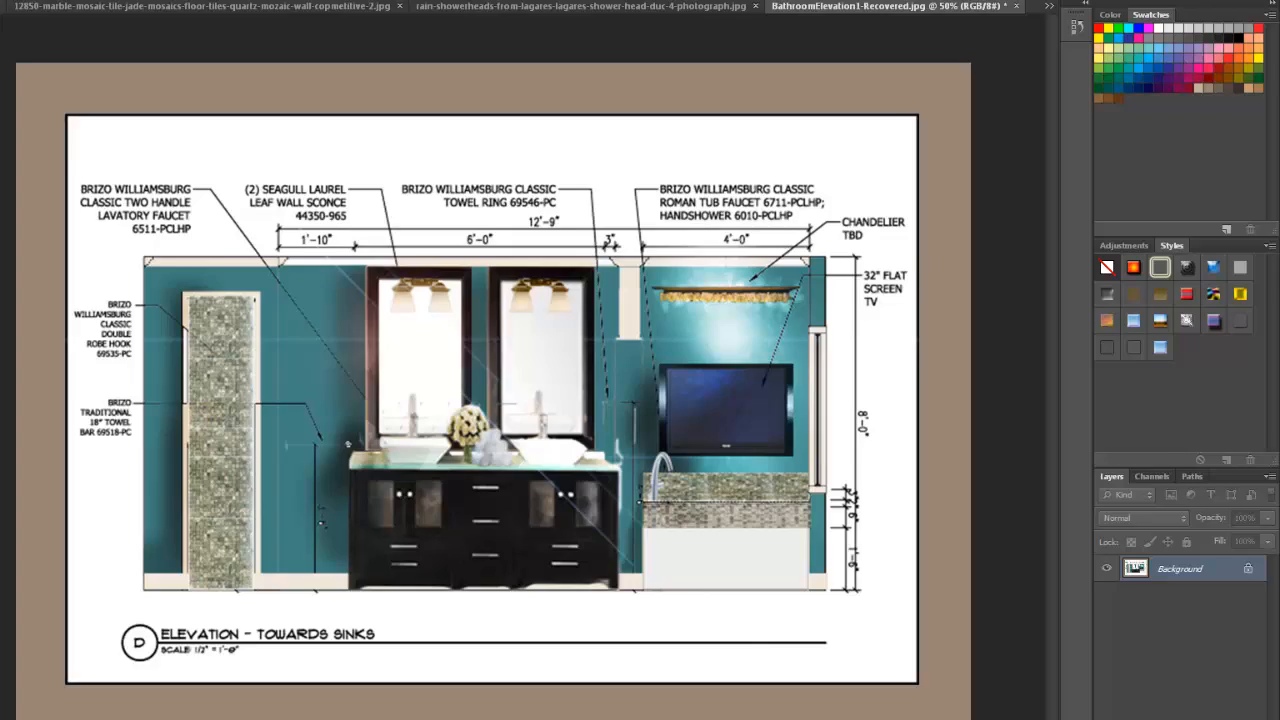
Pick dark teal #034654 as foreground and fill the border with it.
{"action": "left_click", "coordinate": [22, 256]}
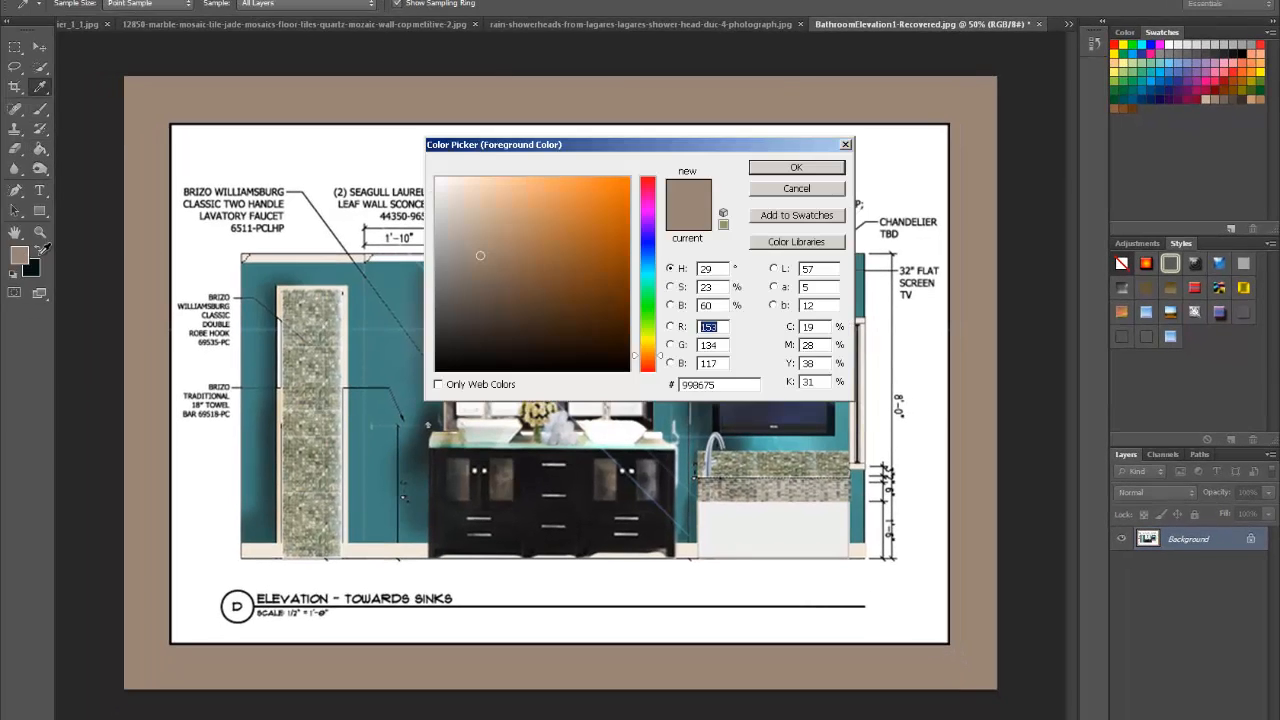
{"action": "left_click", "coordinate": [650, 268]}
{"action": "left_click_drag", "start_coordinate": [513, 265], "coordinate": [626, 317]}
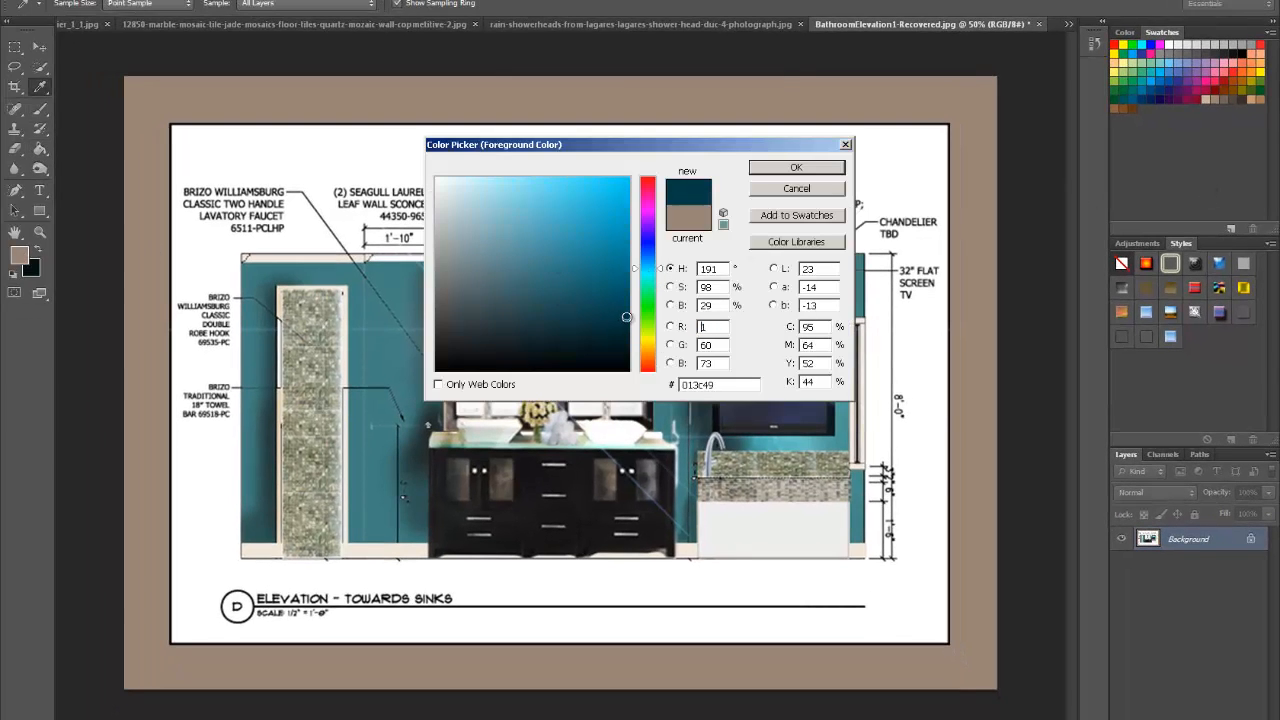
{"action": "left_click", "coordinate": [818, 168]}
{"action": "key", "text": "g"}
{"action": "left_click", "coordinate": [160, 314]}
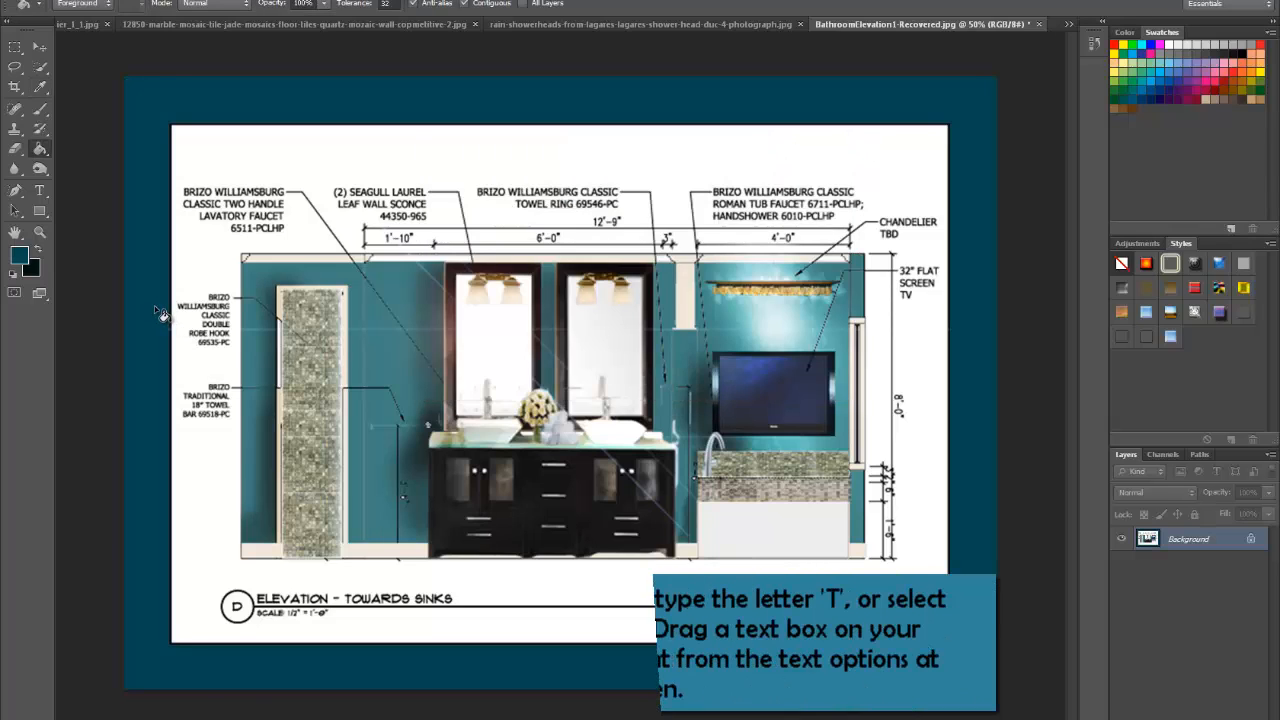
Add the title 'interior impact' in Viner Hand ITC 24 pt at the top and commit it.
{"action": "left_click", "coordinate": [40, 190]}
{"action": "left_click_drag", "start_coordinate": [185, 129], "coordinate": [907, 170]}
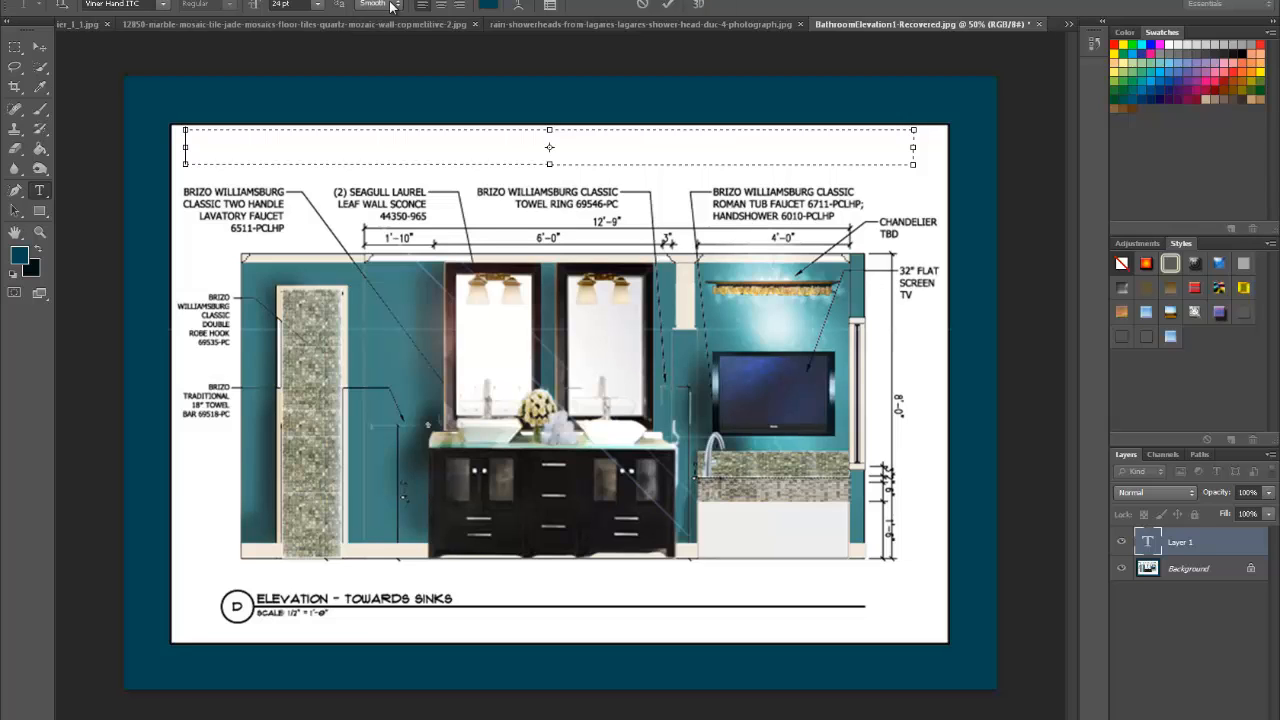
{"action": "left_click", "coordinate": [162, 6]}
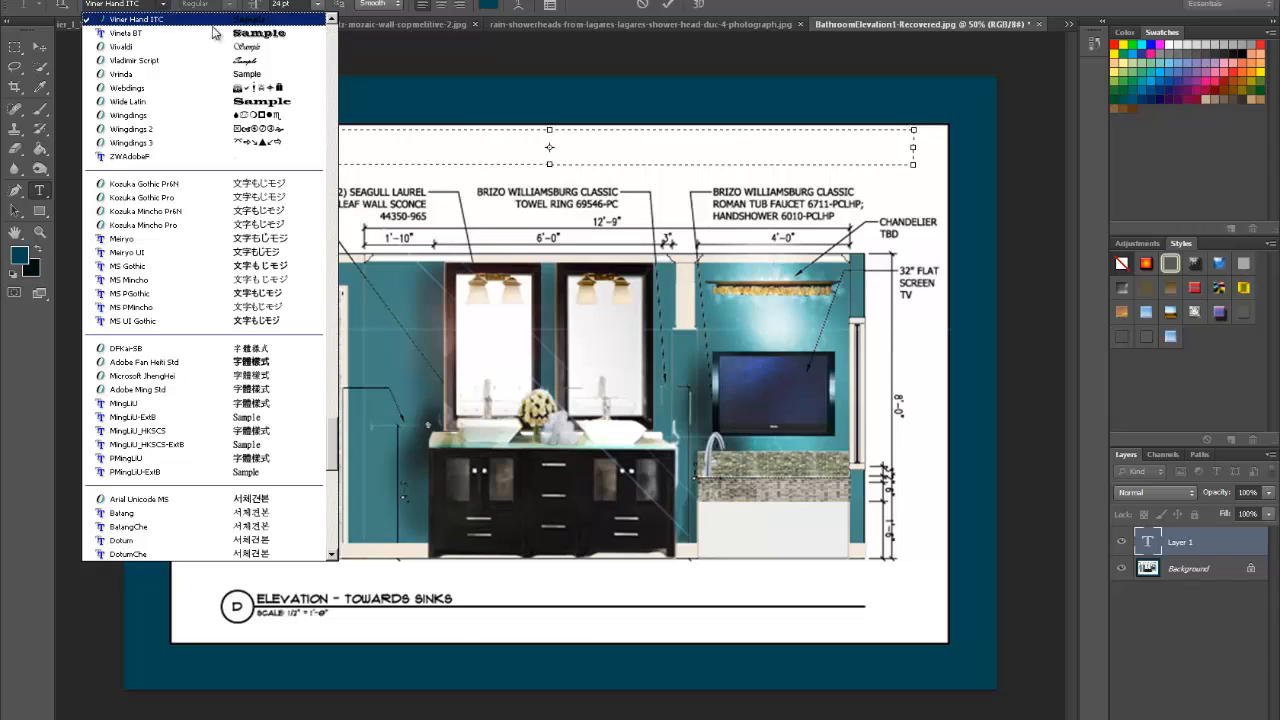
{"action": "left_click", "coordinate": [250, 20]}
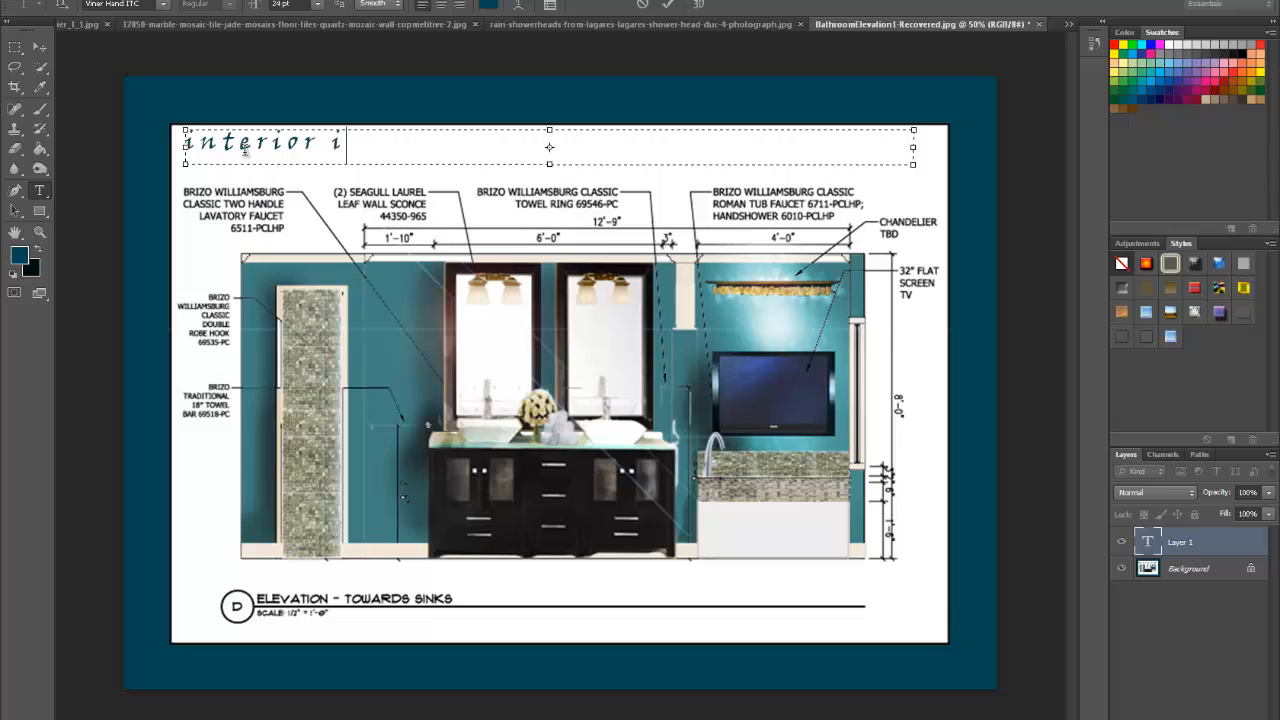
{"action": "type", "text": "mpact"}
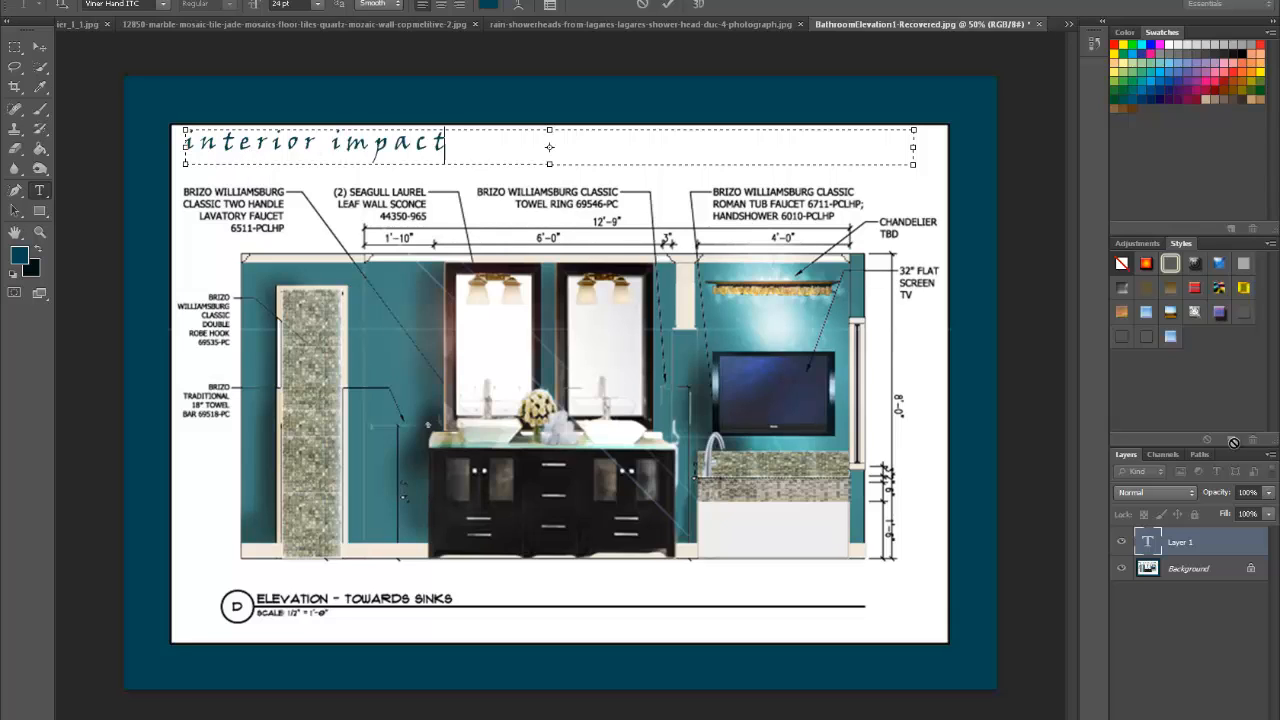
{"action": "left_click", "coordinate": [1188, 543]}
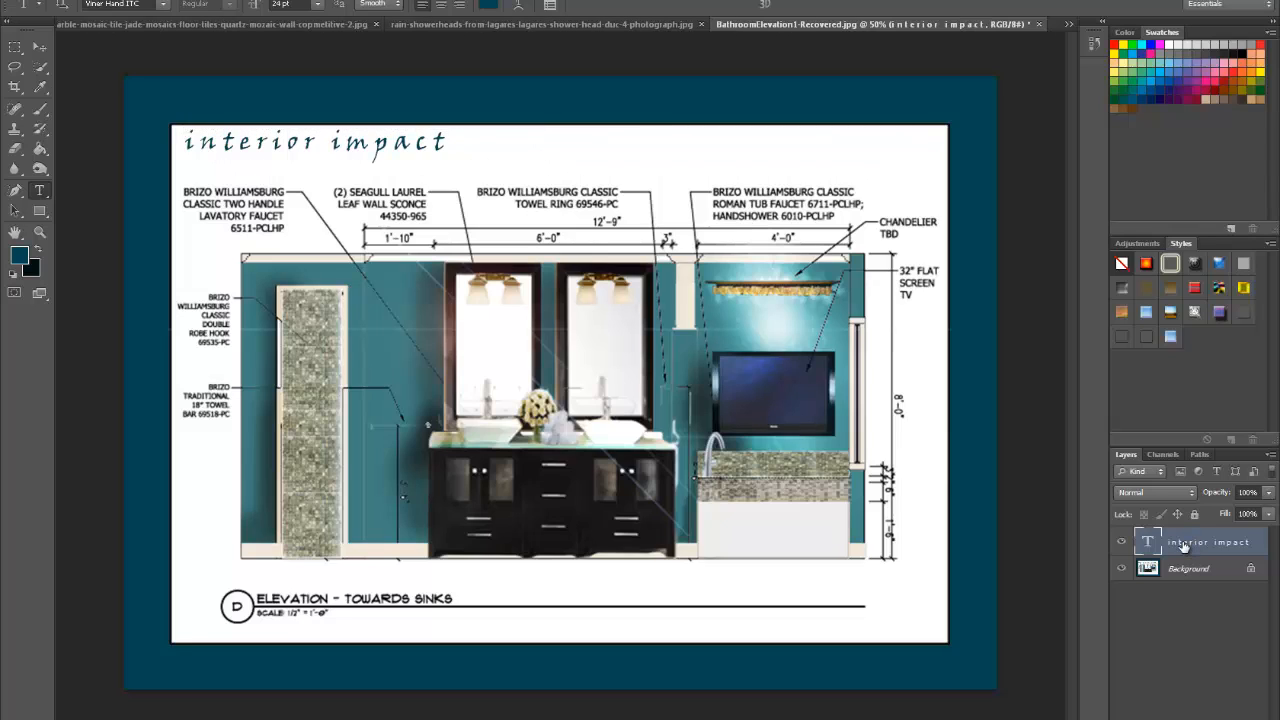
Draw a rectangle near the bottom of the sheet and set its width to 12 px.
{"action": "left_click", "coordinate": [40, 211]}
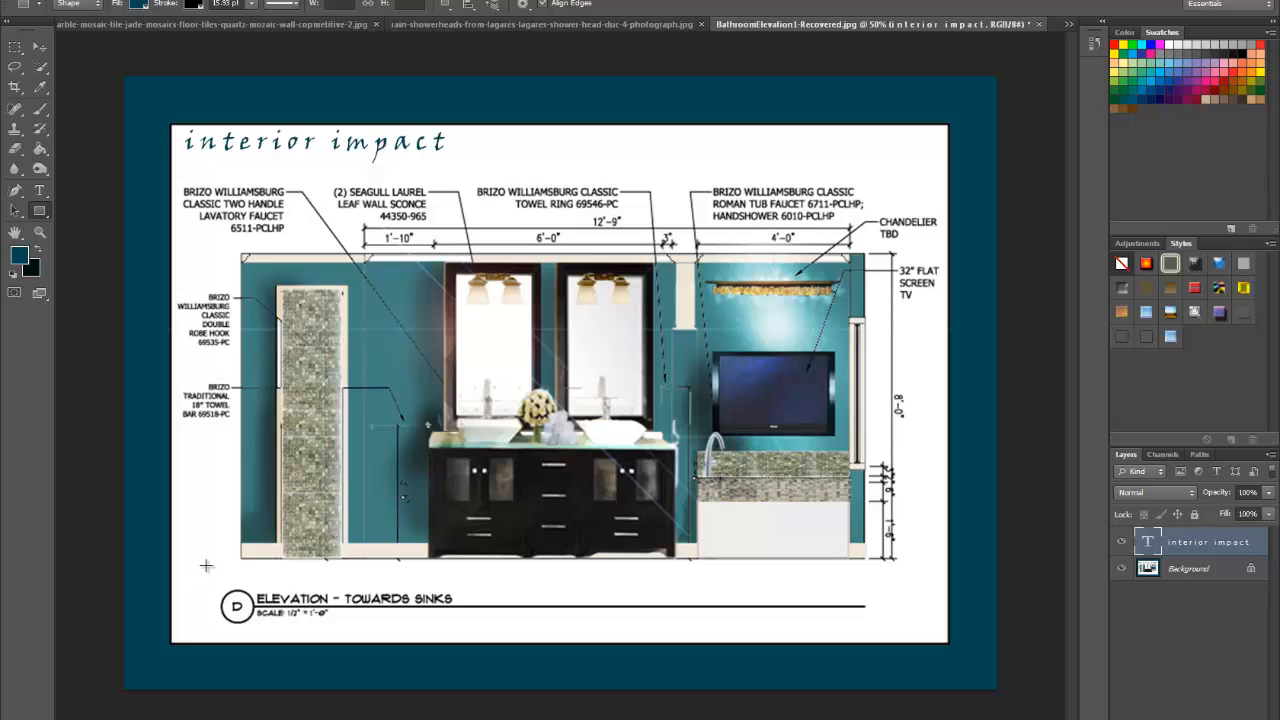
{"action": "left_click_drag", "start_coordinate": [206, 572], "coordinate": [911, 629]}
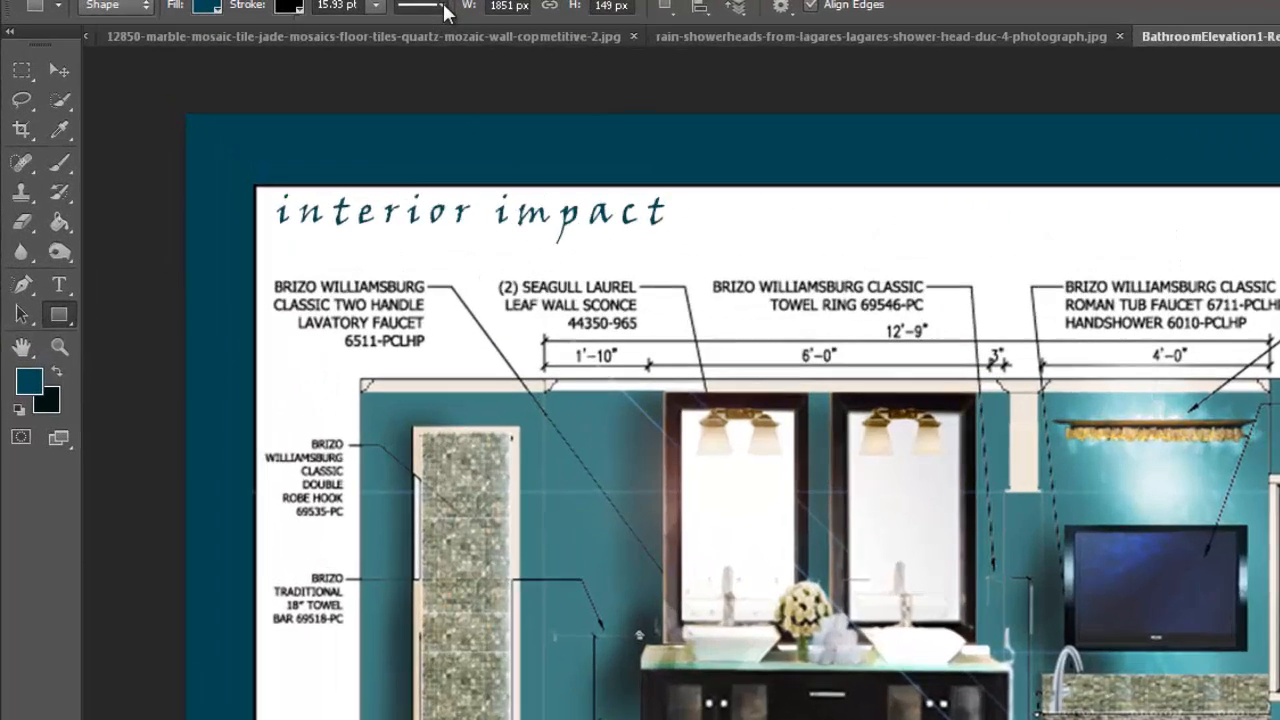
{"action": "left_click", "coordinate": [296, 4]}
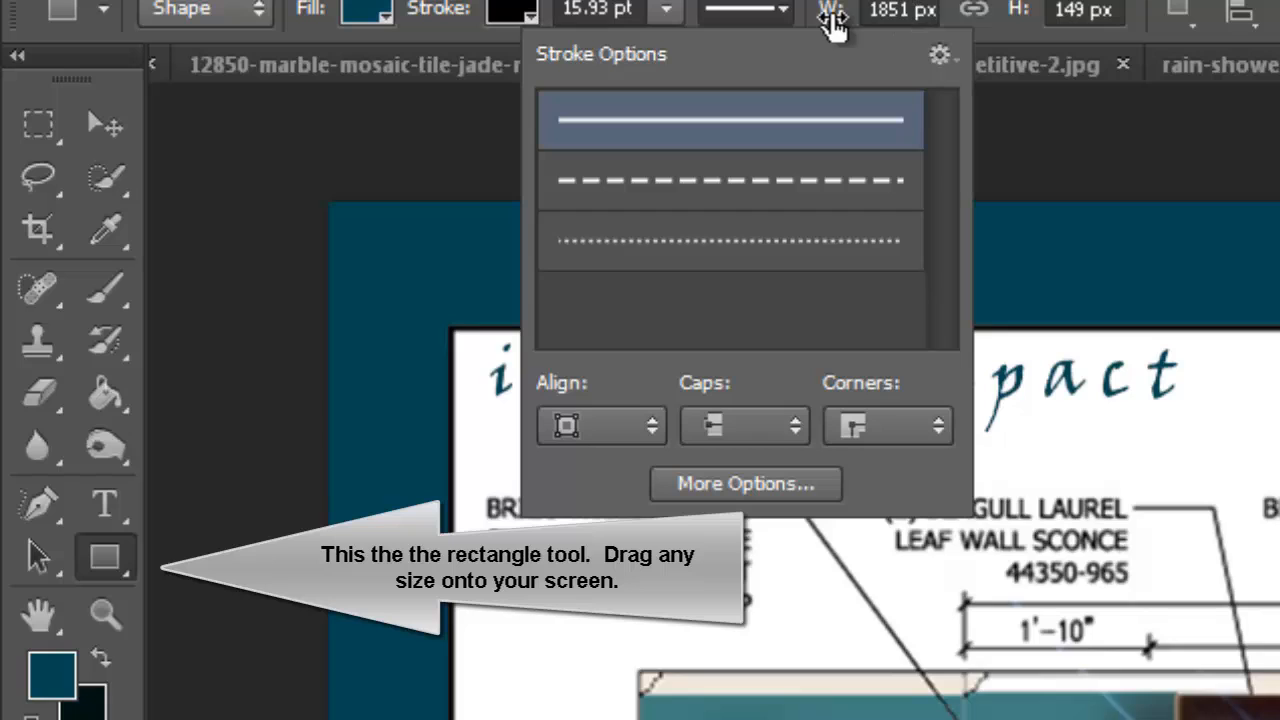
{"action": "left_click", "coordinate": [915, 12]}
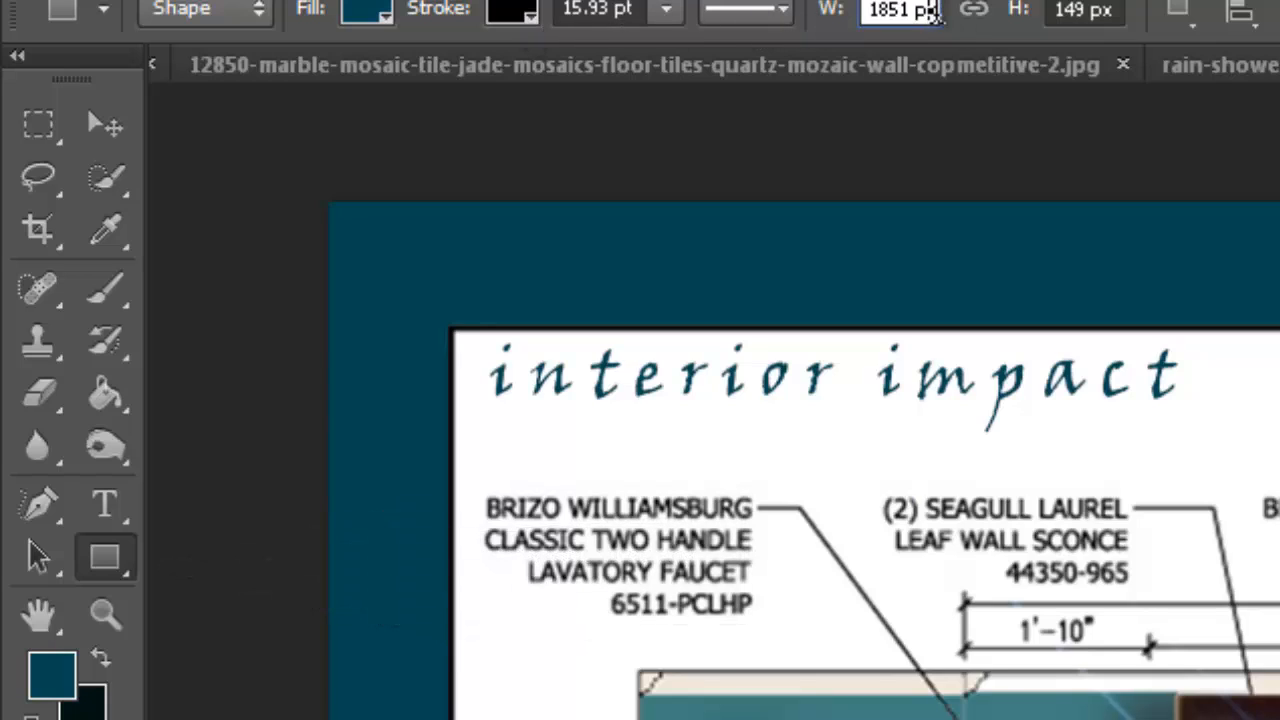
{"action": "left_click_drag", "start_coordinate": [876, 12], "coordinate": [1054, 24]}
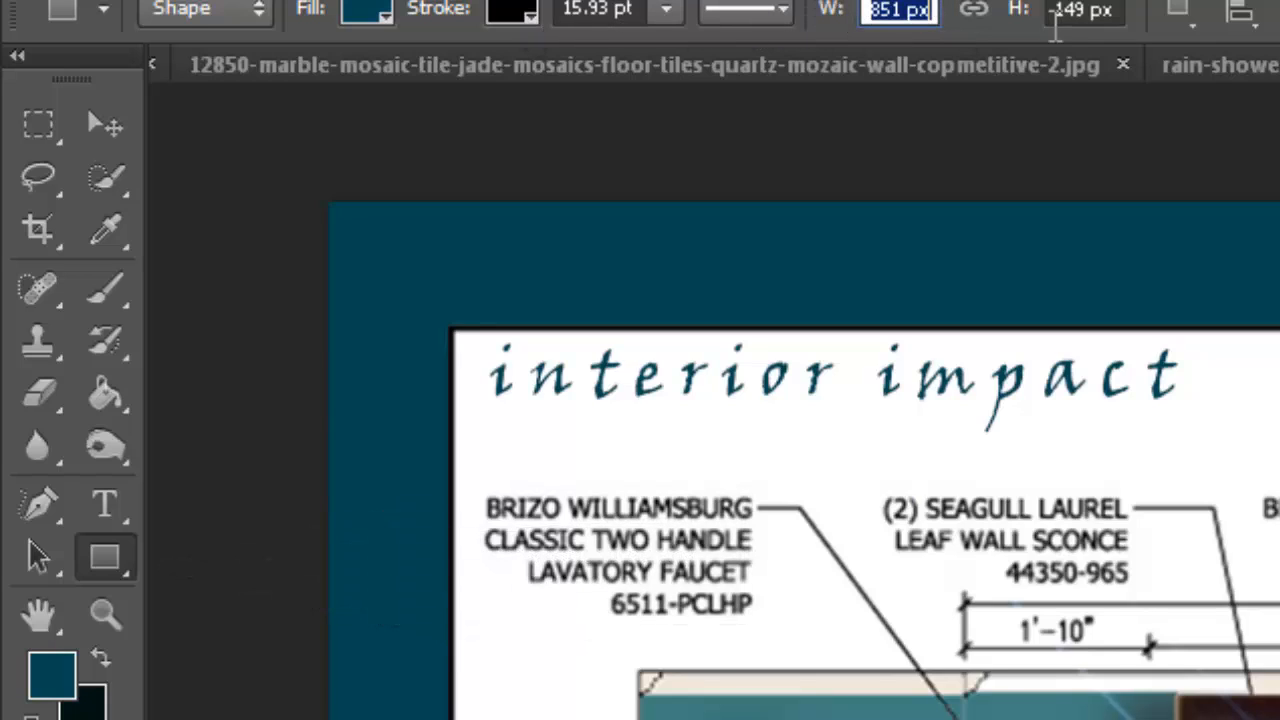
{"action": "type", "text": "12"}
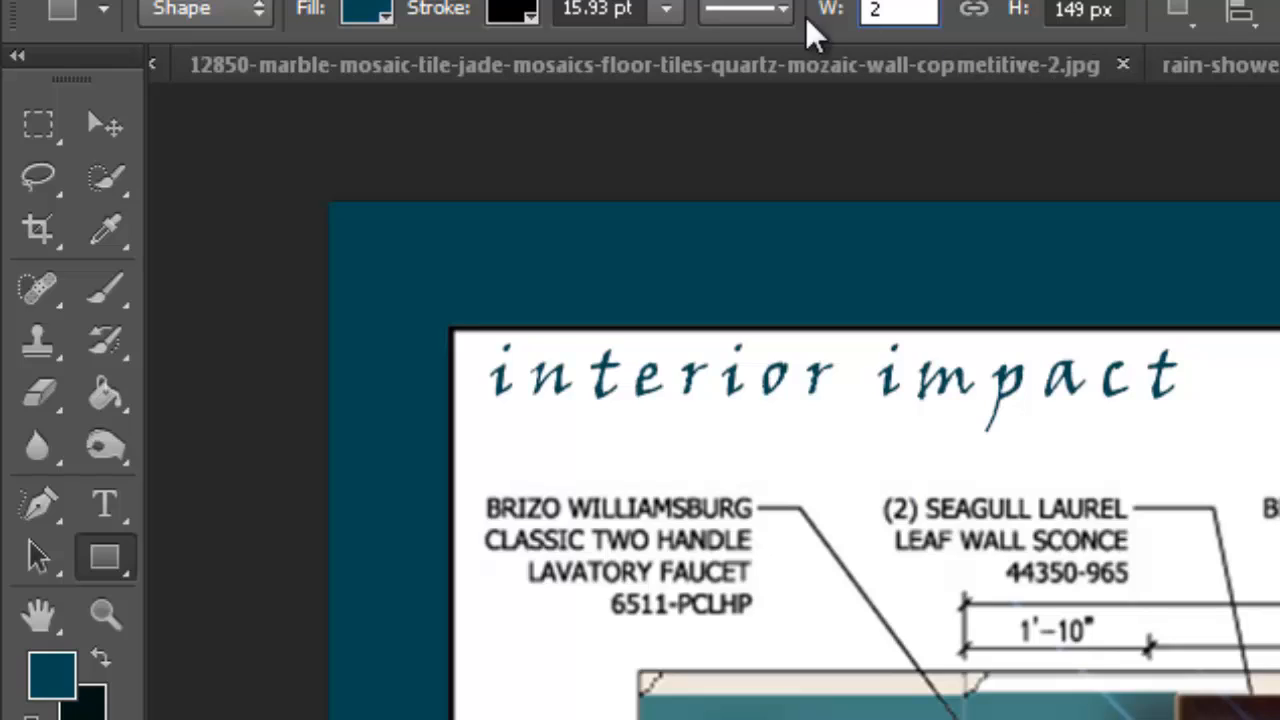
Give it a solid 0.07 pt stroke and draw a wide rectangle across the bottom strip.
{"action": "left_click", "coordinate": [766, 18]}
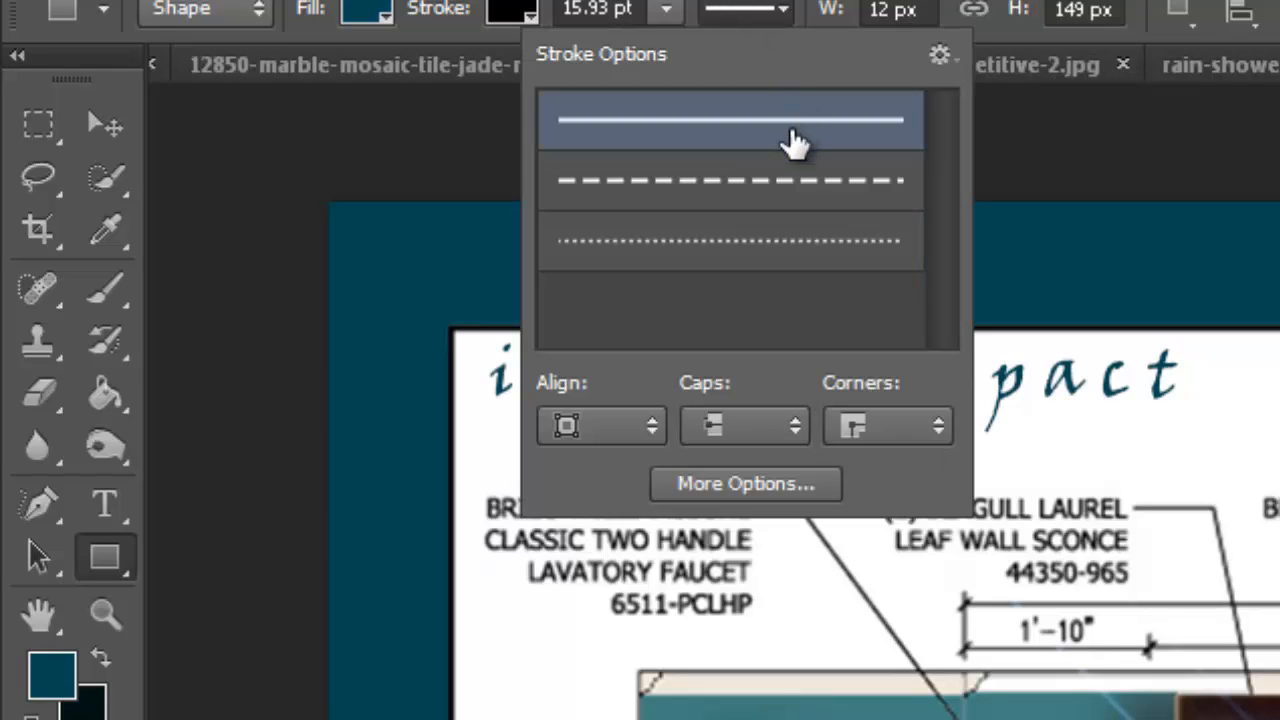
{"action": "left_click", "coordinate": [920, 12]}
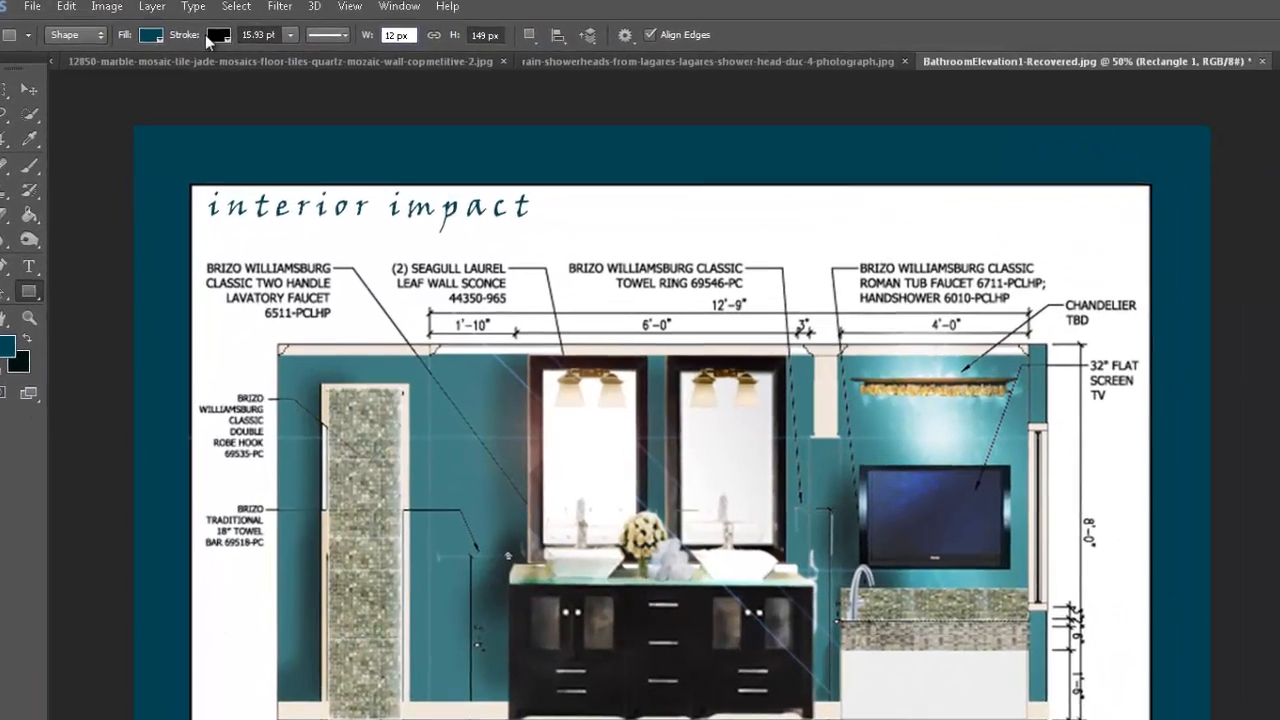
{"action": "left_click", "coordinate": [512, 10]}
{"action": "left_click", "coordinate": [295, 46]}
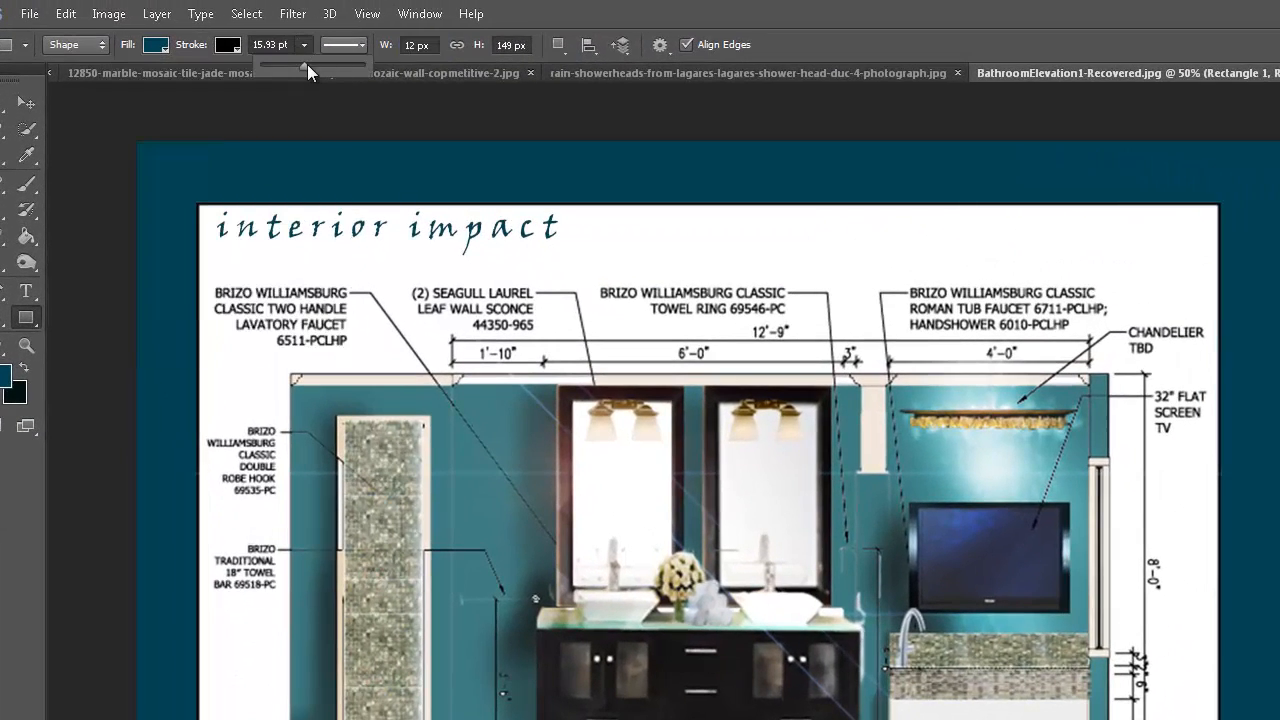
{"action": "left_click_drag", "start_coordinate": [279, 64], "coordinate": [268, 64]}
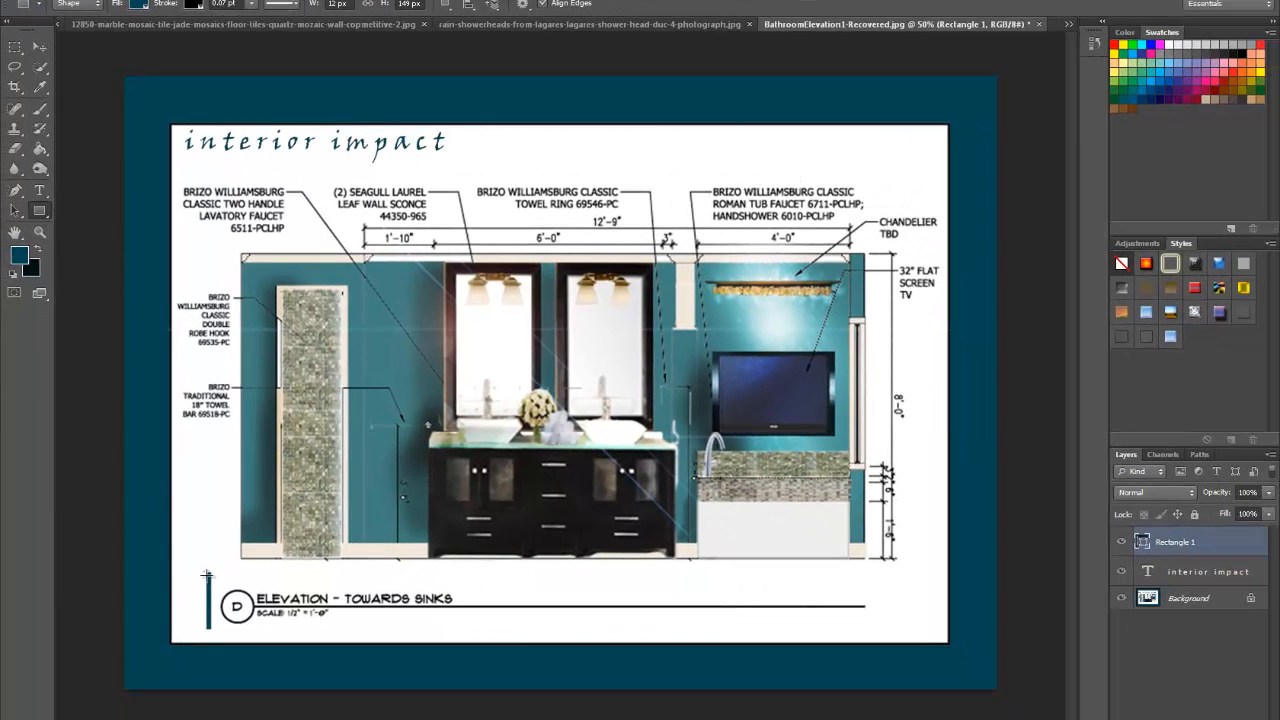
{"action": "left_click_drag", "start_coordinate": [206, 574], "coordinate": [899, 629]}
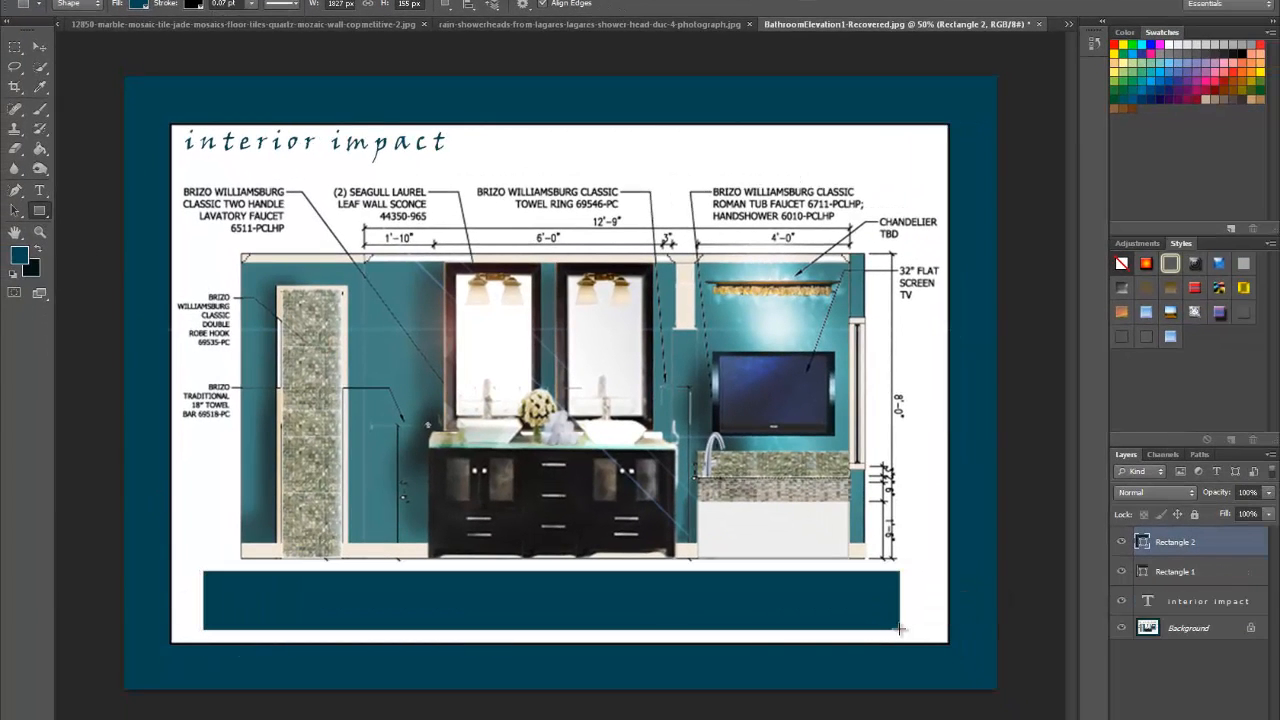
Delete the narrow Rectangle 1 layer.
{"action": "left_click", "coordinate": [1171, 577]}
{"action": "right_click", "coordinate": [1171, 577]}
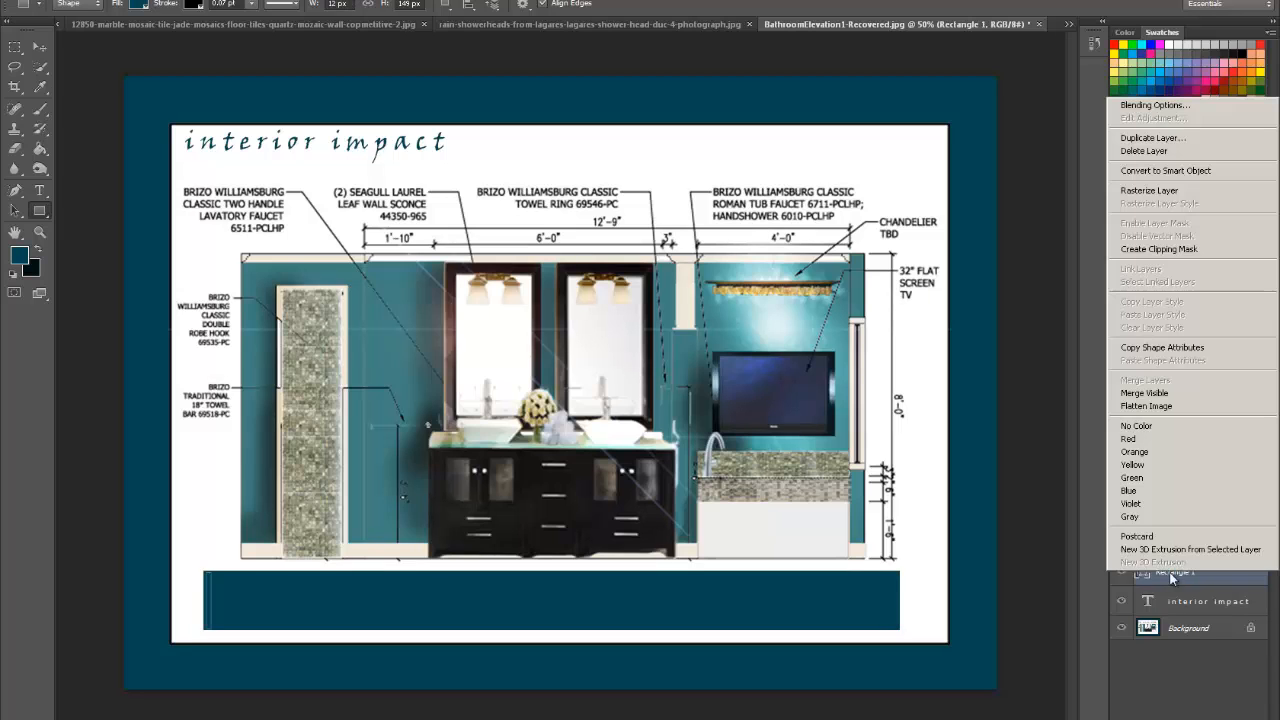
{"action": "left_click", "coordinate": [1143, 151]}
{"action": "left_click", "coordinate": [585, 267]}
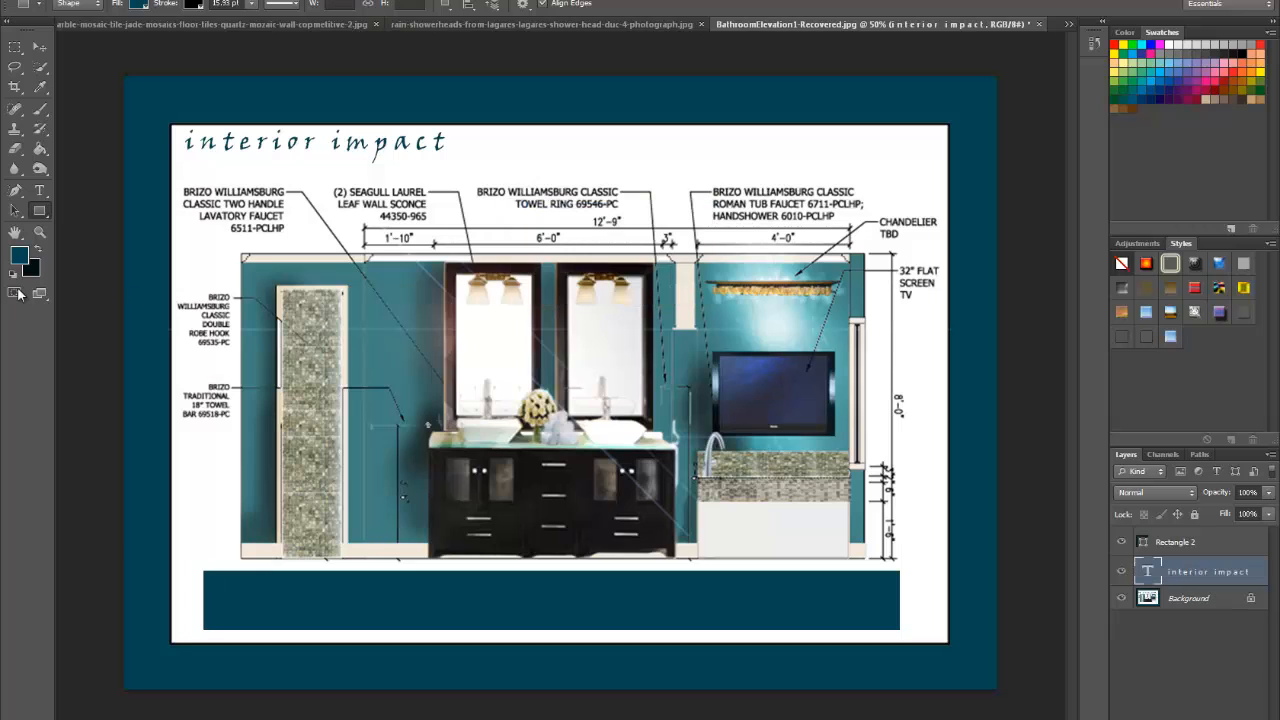
Set the foreground colour to near-black.
{"action": "left_click", "coordinate": [22, 258]}
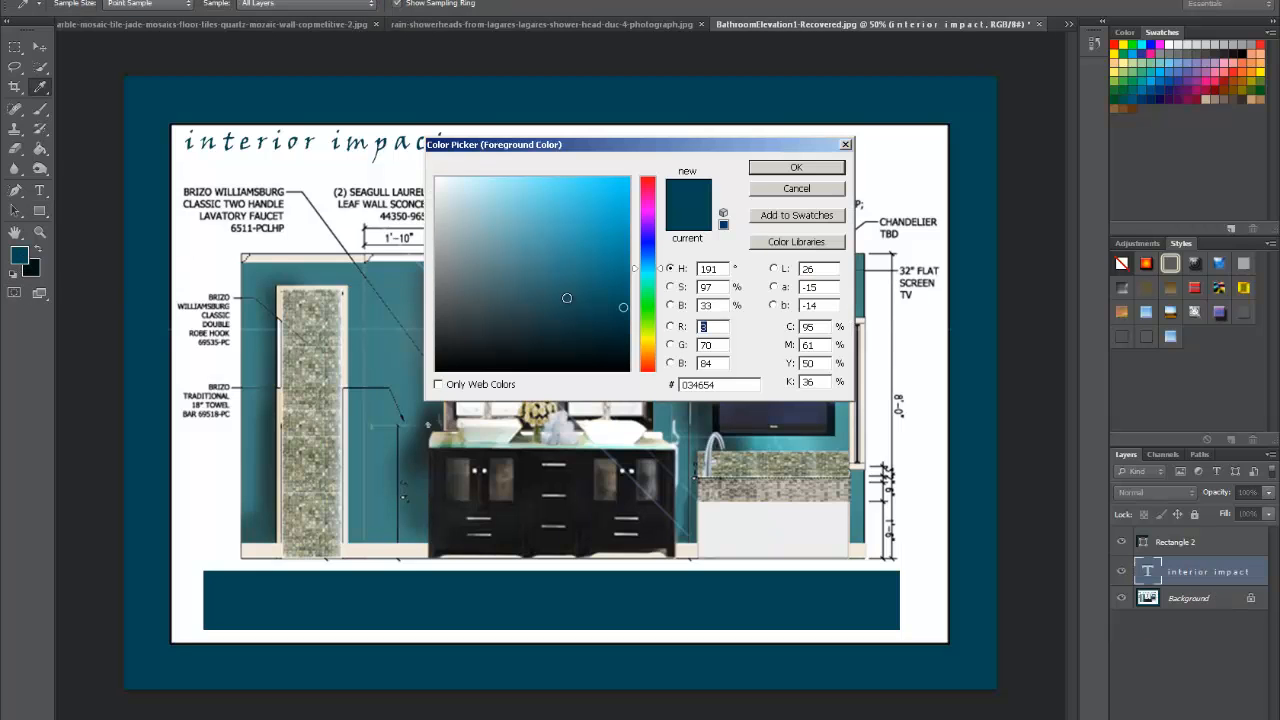
{"action": "left_click", "coordinate": [615, 364]}
{"action": "left_click", "coordinate": [797, 167]}
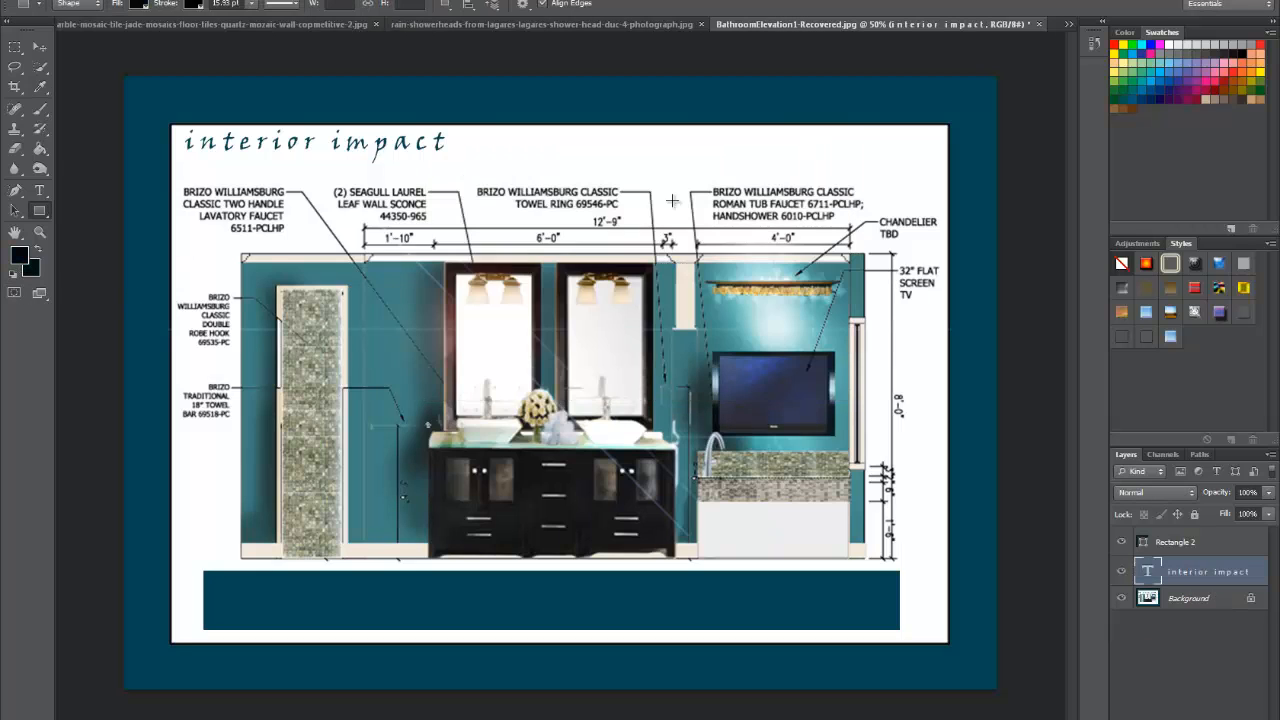
Rasterize Rectangle 2 and fill the bottom bar with black using the Paint Bucket.
{"action": "left_click", "coordinate": [40, 148]}
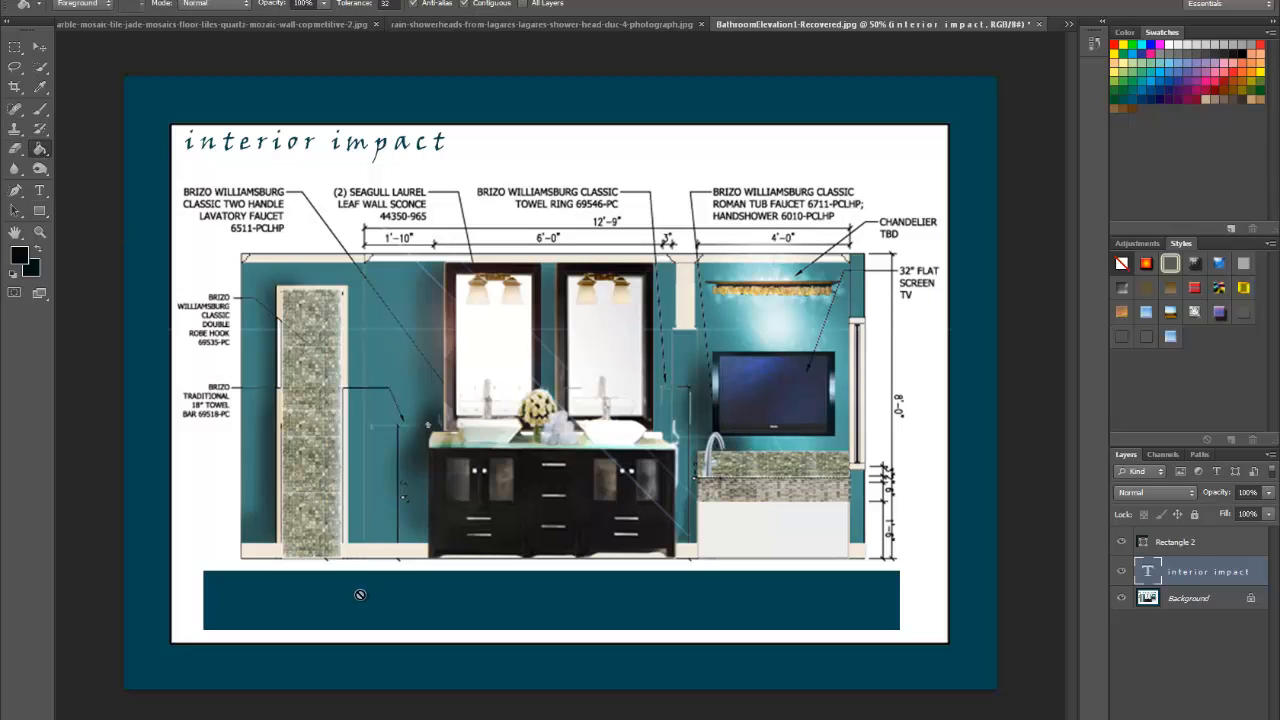
{"action": "left_click", "coordinate": [1186, 547]}
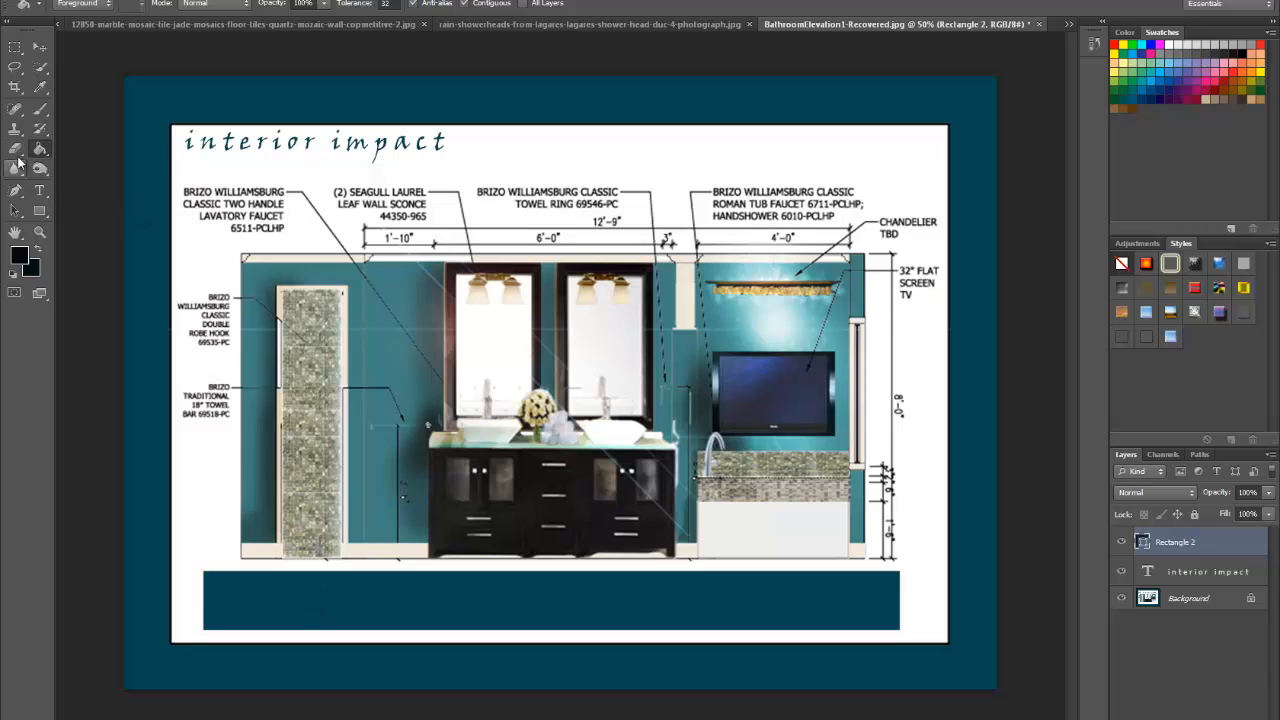
{"action": "left_click", "coordinate": [312, 598]}
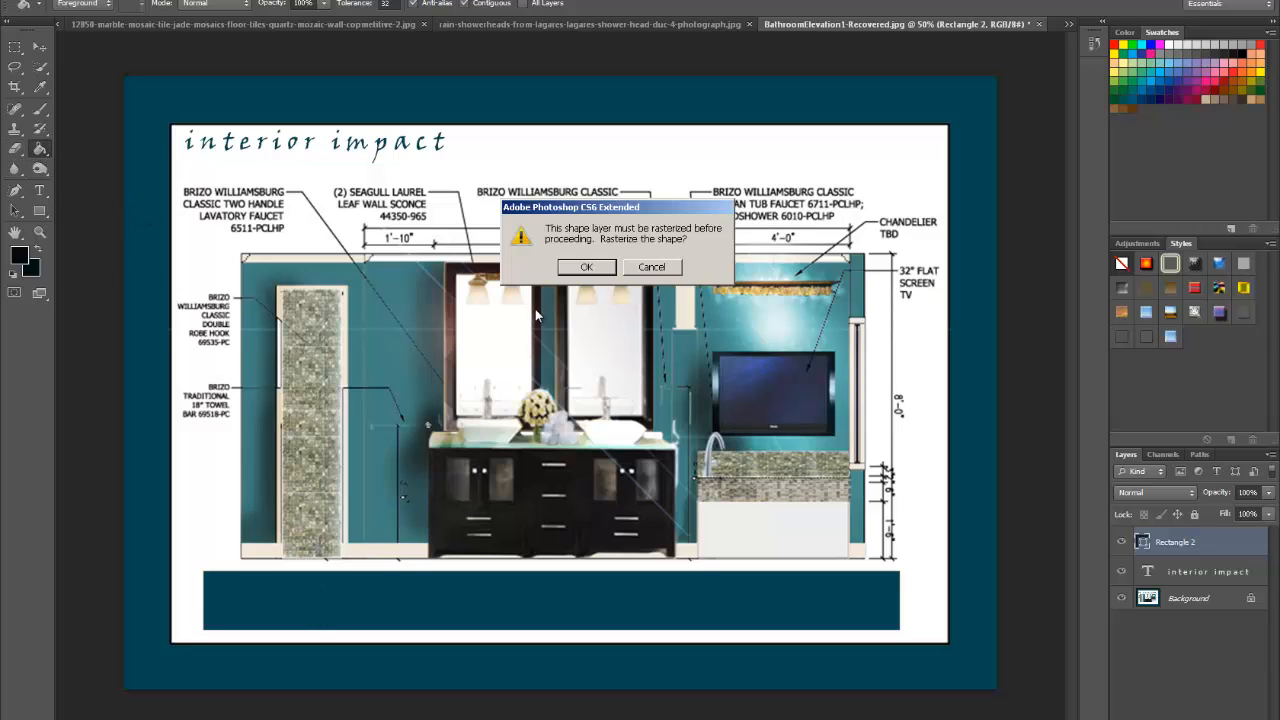
{"action": "left_click", "coordinate": [593, 270]}
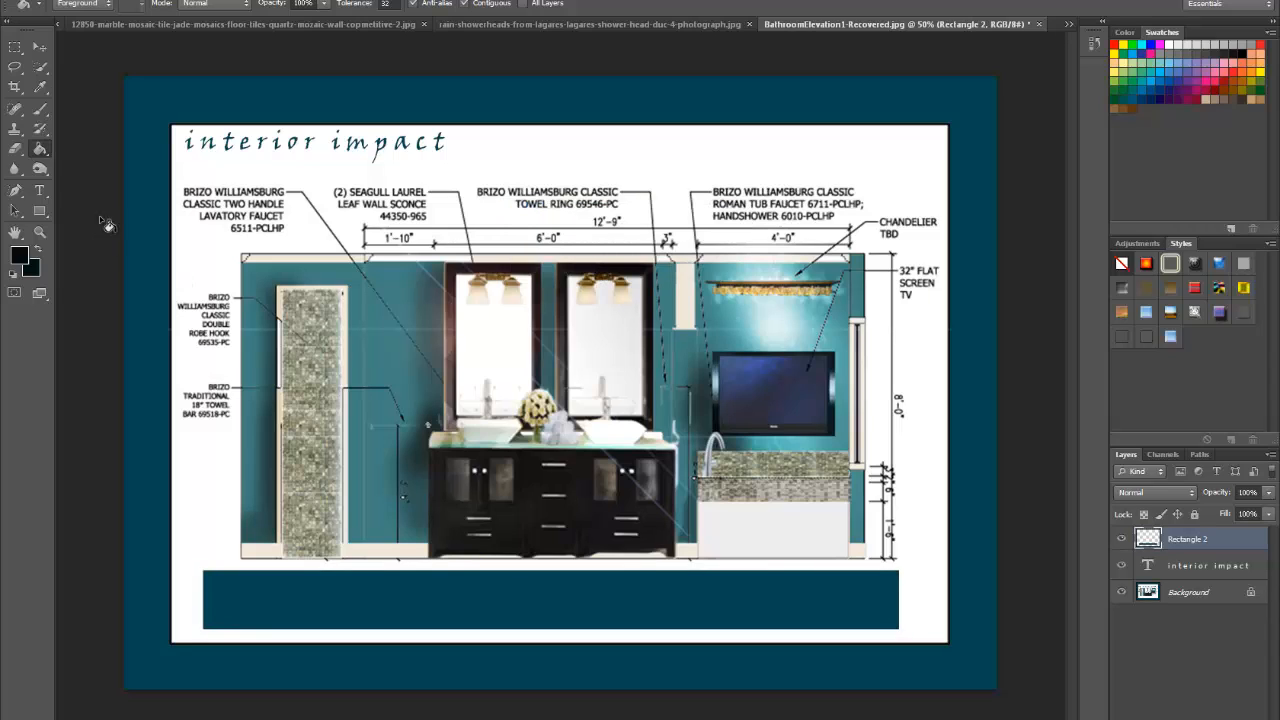
{"action": "left_click", "coordinate": [40, 149]}
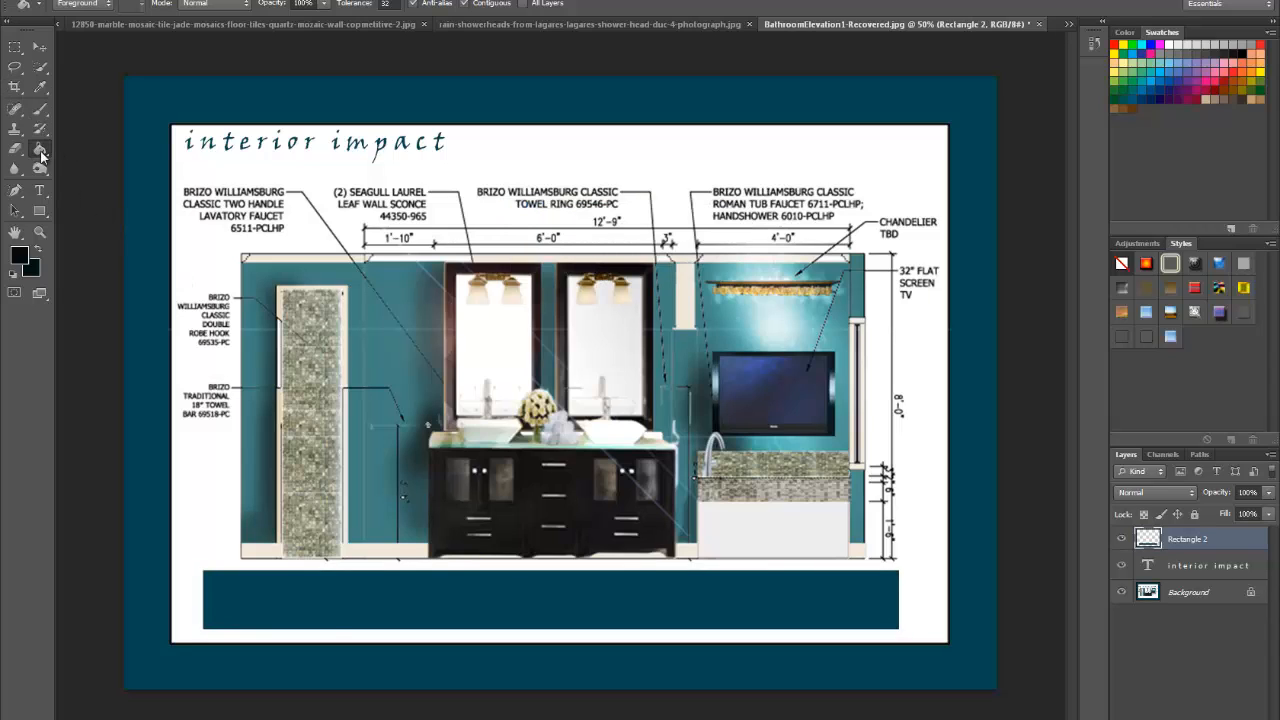
{"action": "left_click", "coordinate": [326, 611]}
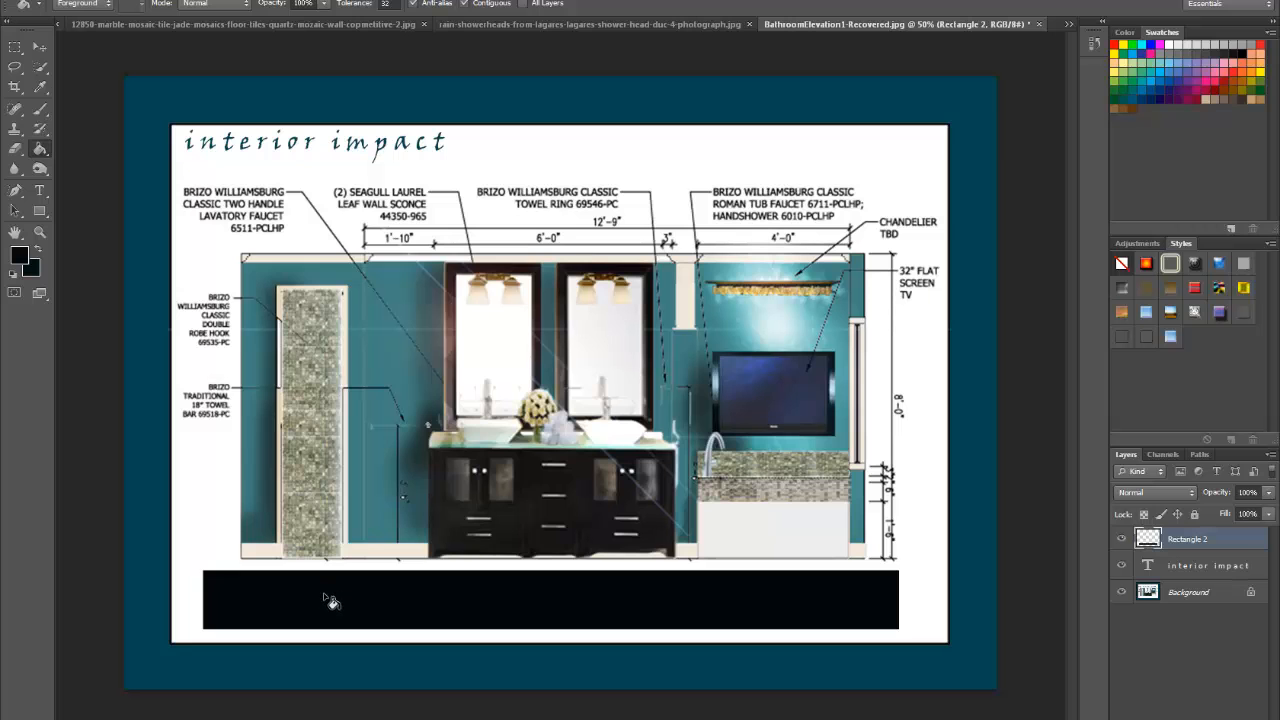
Nudge the black bar slightly into position.
{"action": "left_click", "coordinate": [40, 48]}
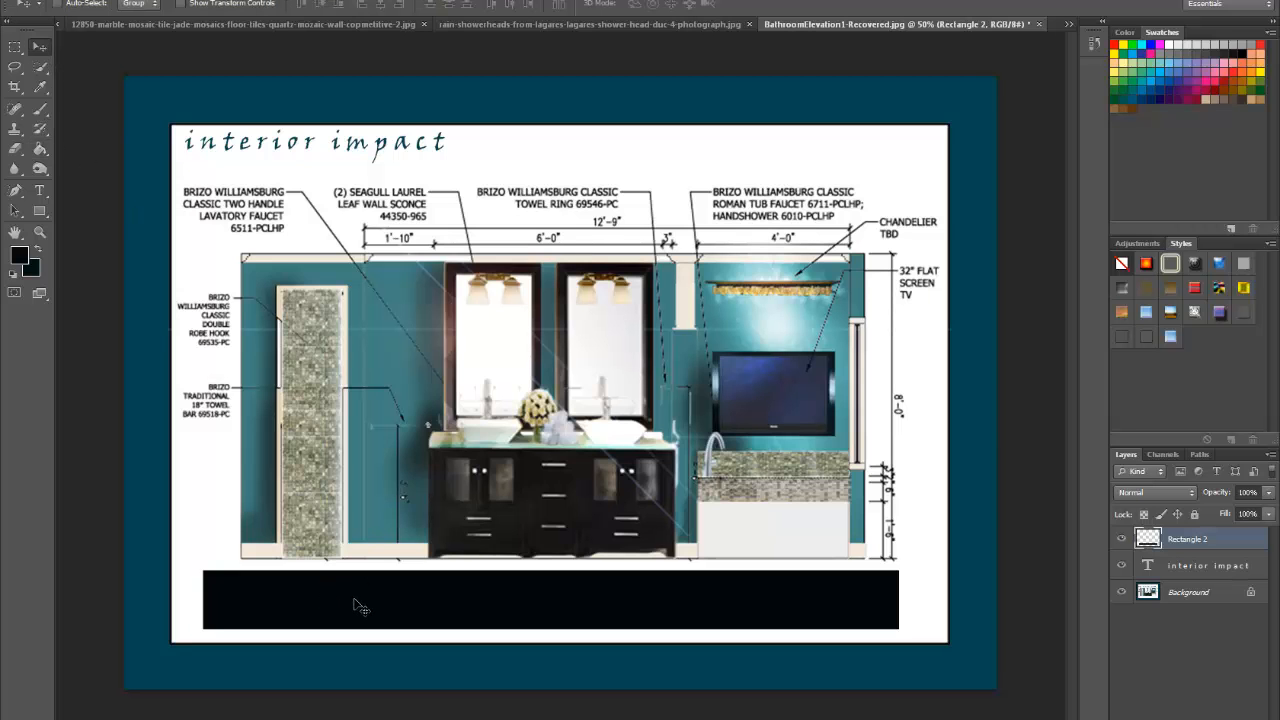
{"action": "left_click_drag", "start_coordinate": [357, 606], "coordinate": [369, 602]}
{"action": "left_click_drag", "start_coordinate": [209, 561], "coordinate": [209, 561]}
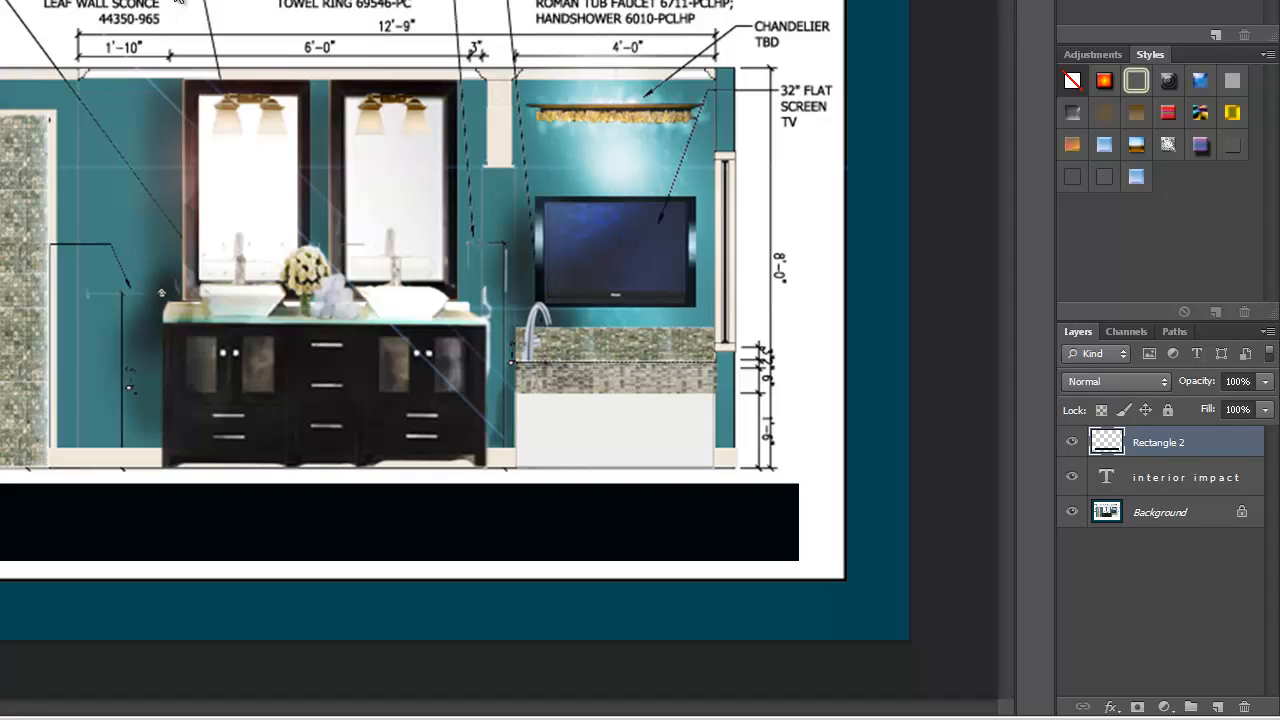
{"action": "key", "text": "t"}
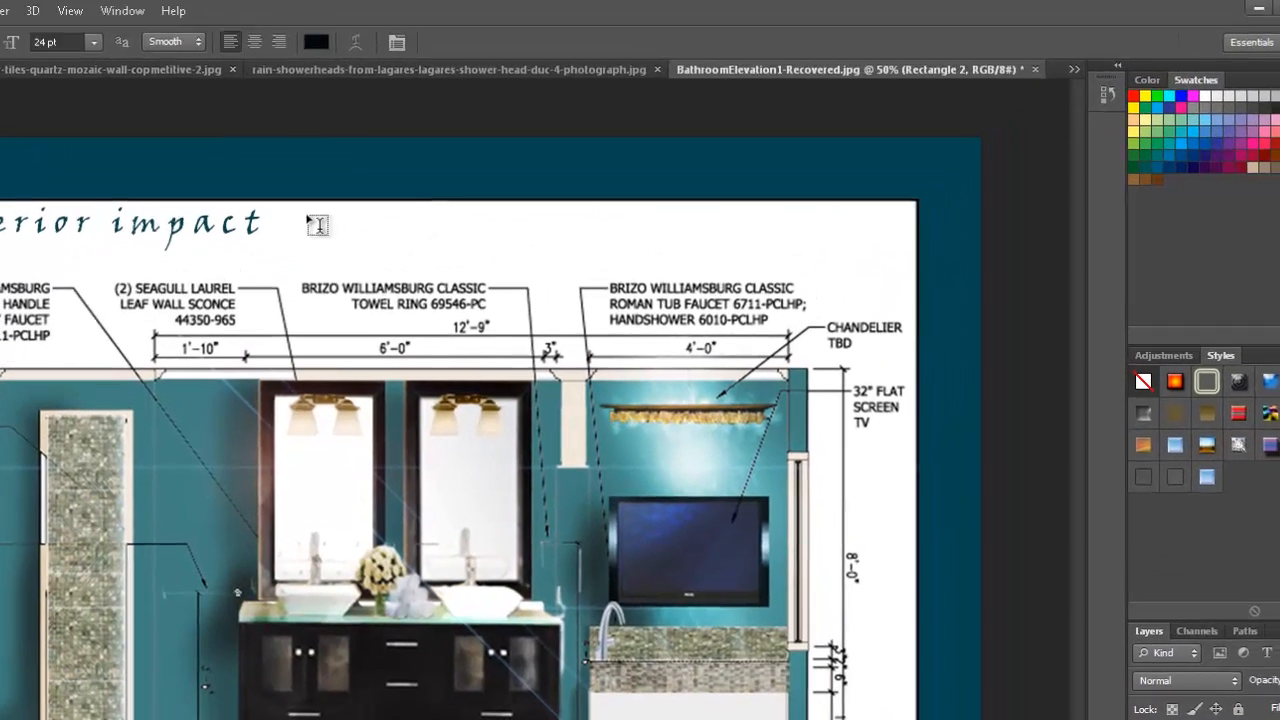
Add white Viner Hand ITC text 'Ensuite Bathroom Elevation' and move it onto the black bar's left.
{"action": "left_click_drag", "start_coordinate": [528, 91], "coordinate": [1032, 129]}
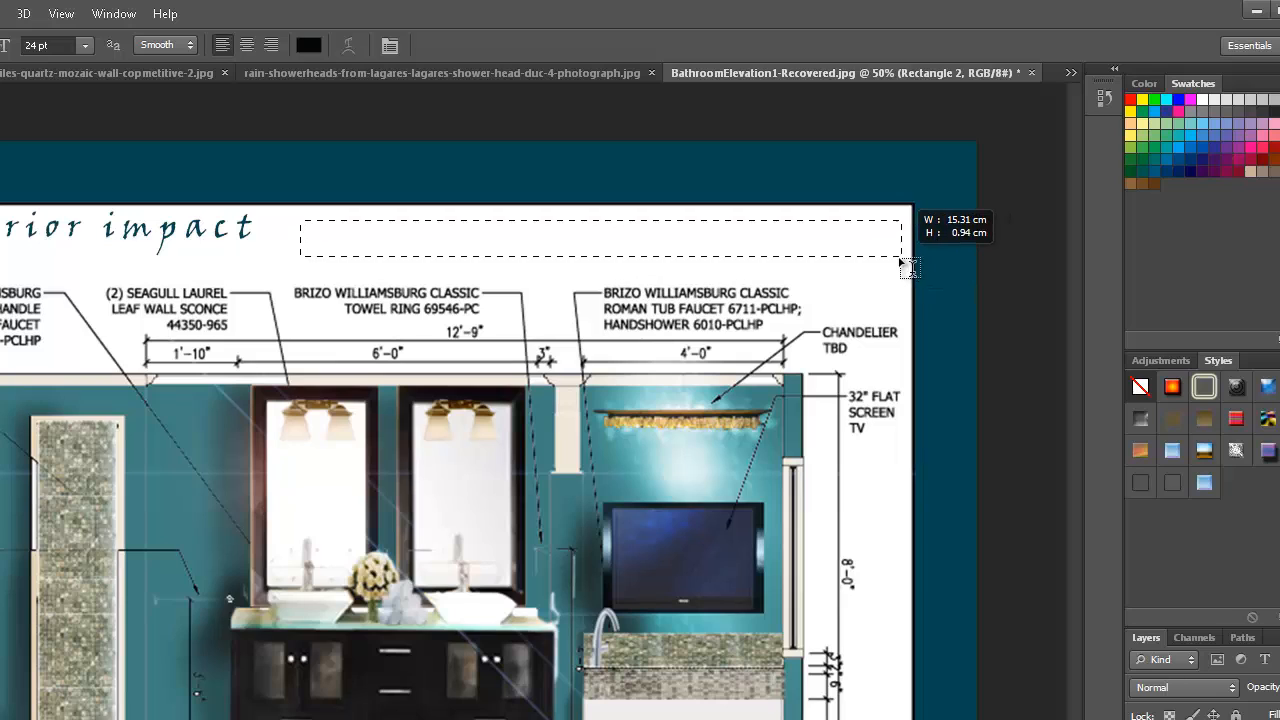
{"action": "left_click_drag", "start_coordinate": [902, 262], "coordinate": [902, 262]}
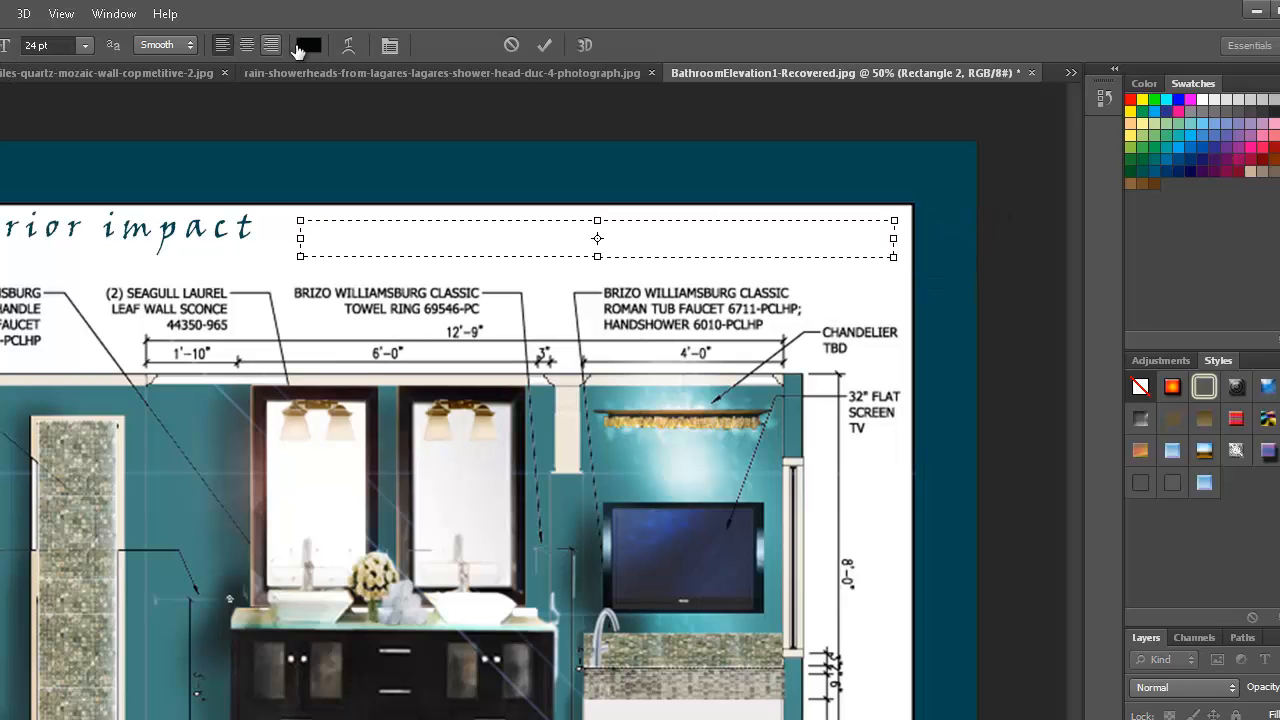
{"action": "left_click", "coordinate": [309, 45]}
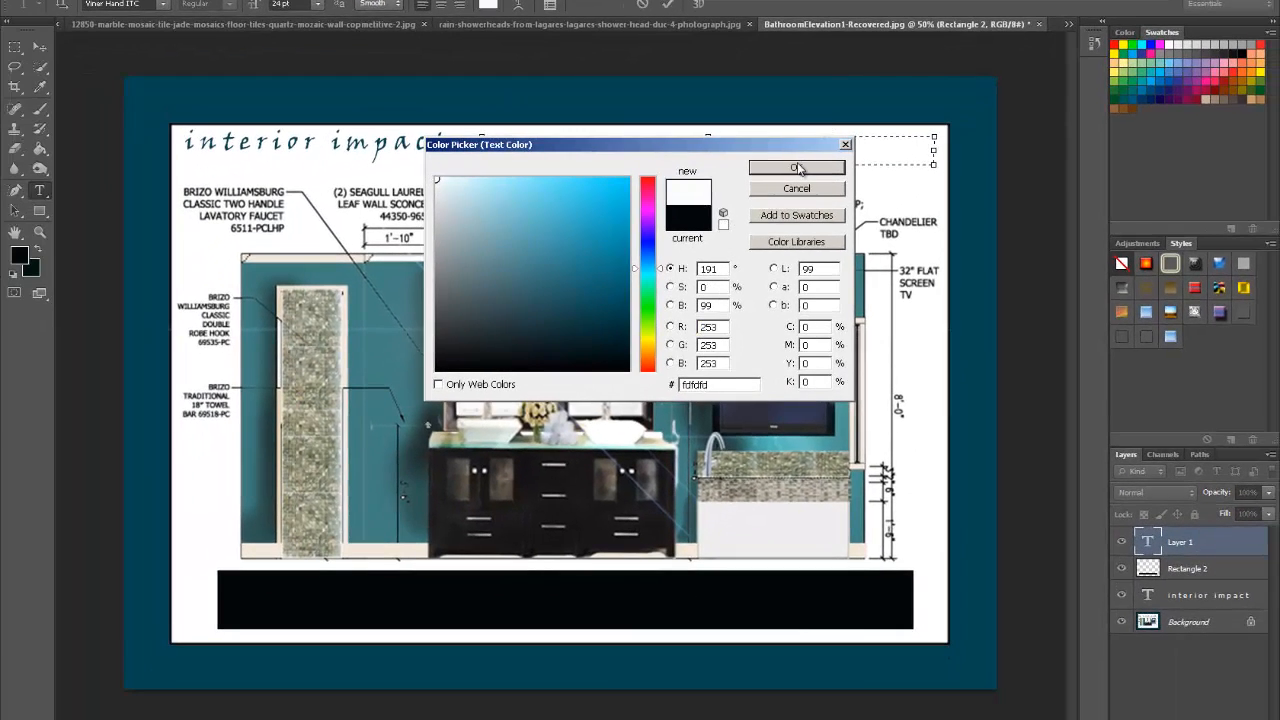
{"action": "left_click", "coordinate": [743, 226]}
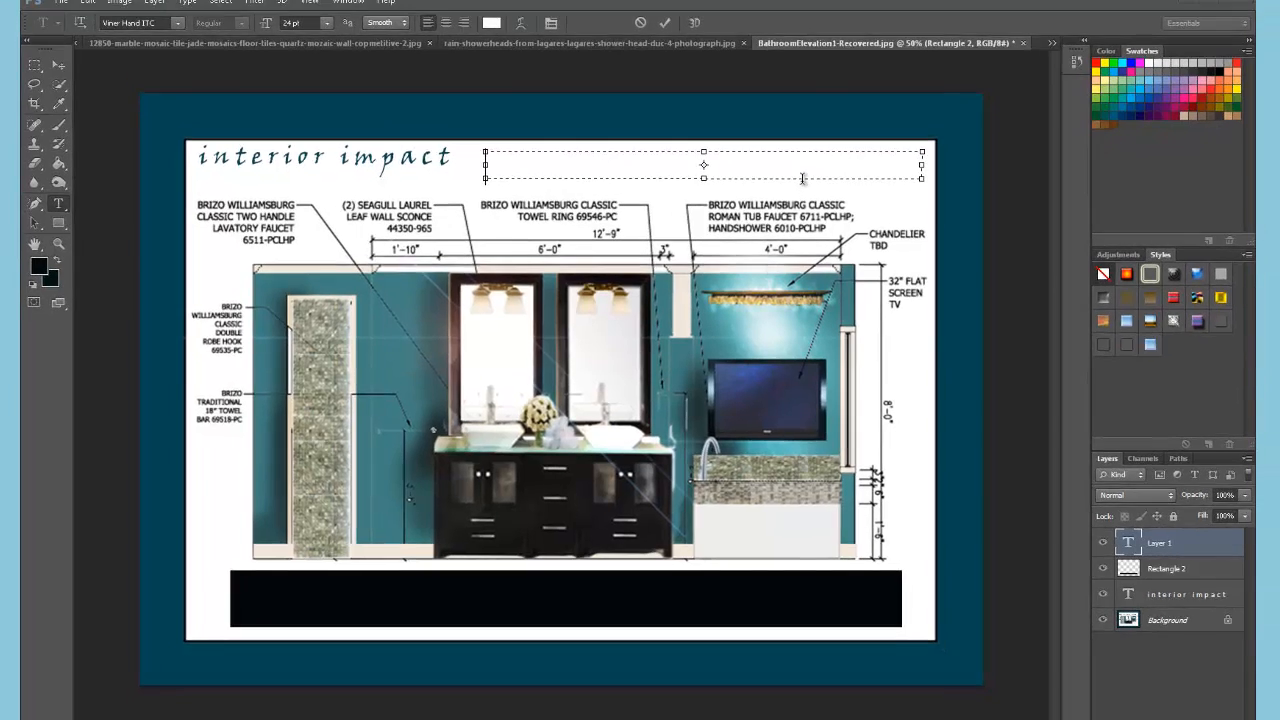
{"action": "type", "text": "mast"}
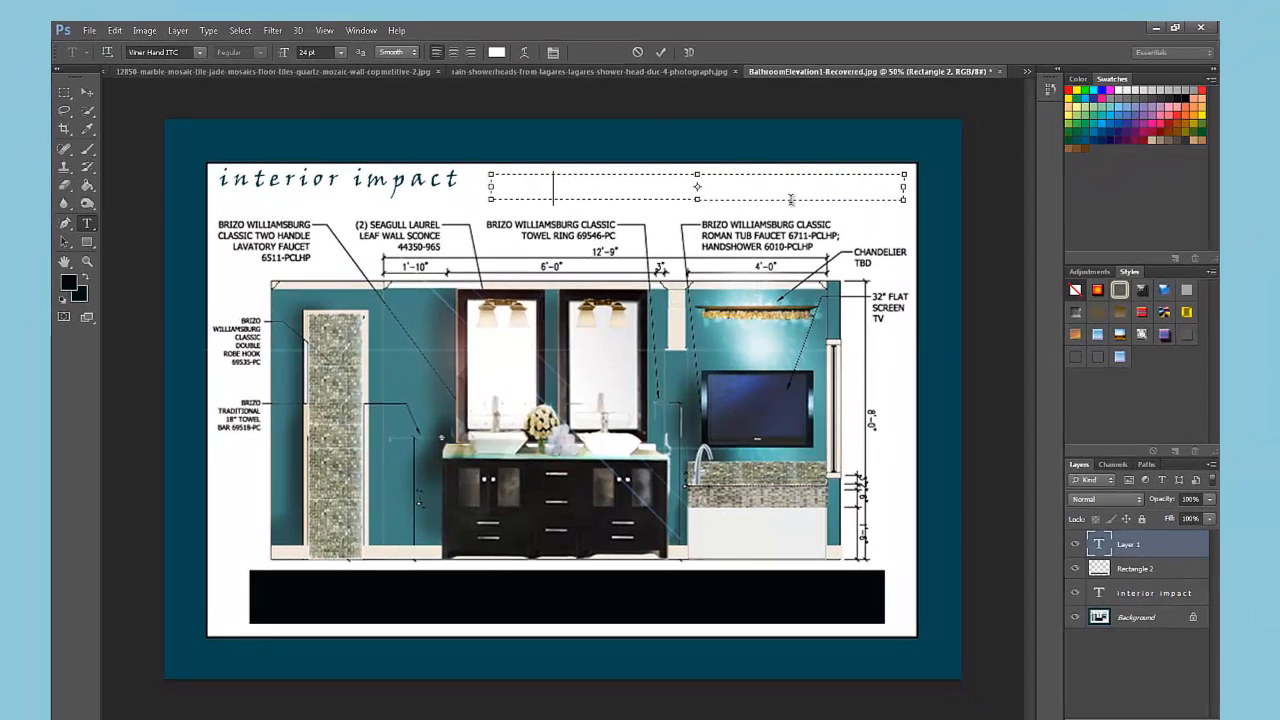
{"action": "type", "text": "throm el"}
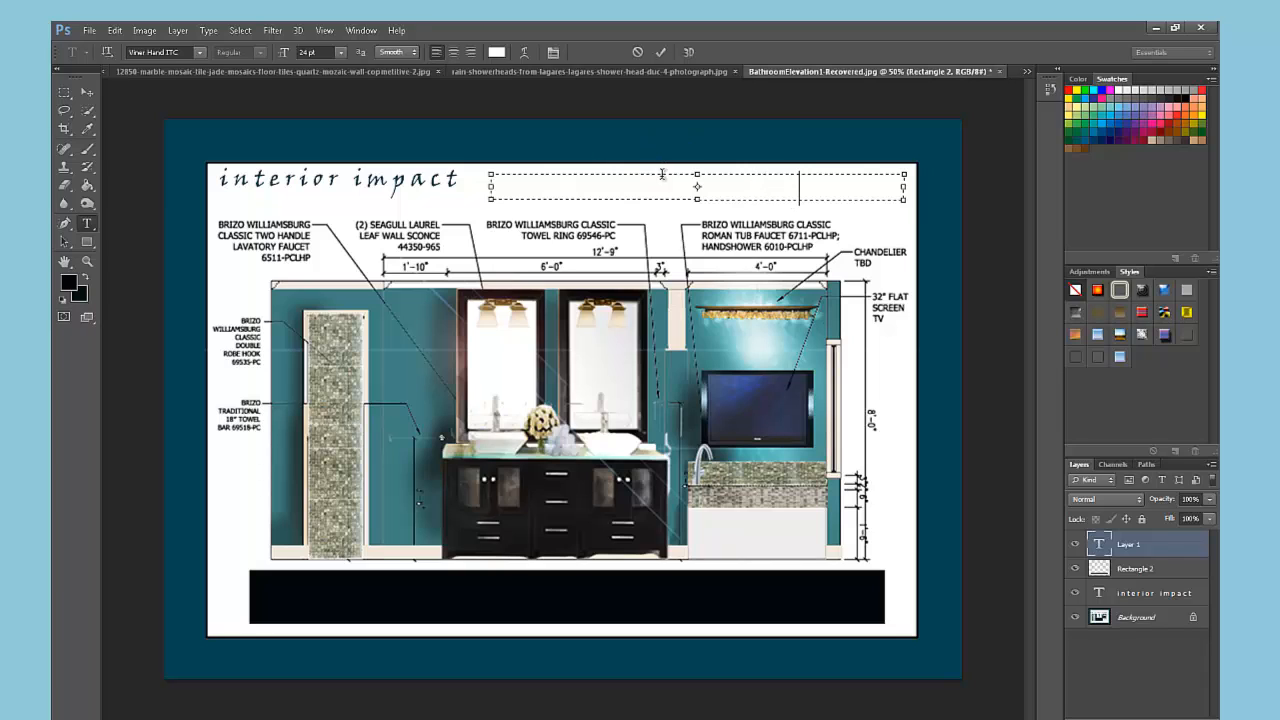
{"action": "left_click", "coordinate": [1138, 545]}
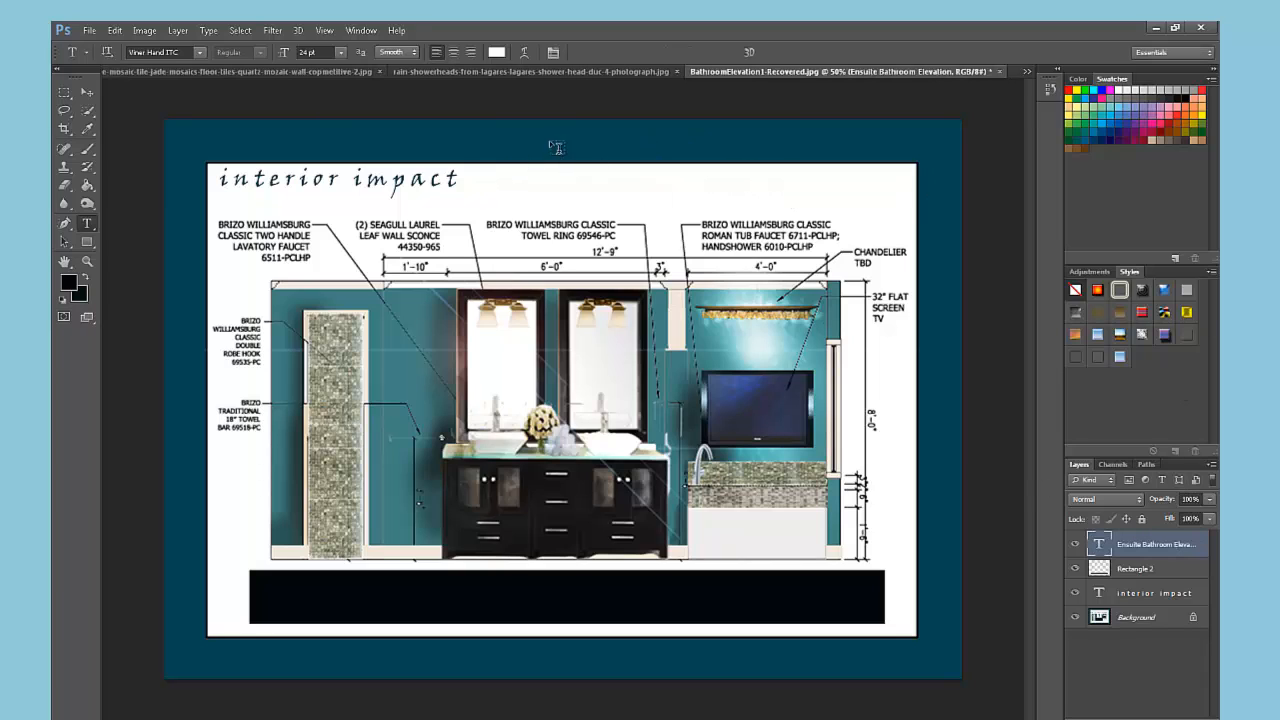
{"action": "left_click", "coordinate": [85, 93]}
{"action": "left_click_drag", "start_coordinate": [614, 191], "coordinate": [407, 605]}
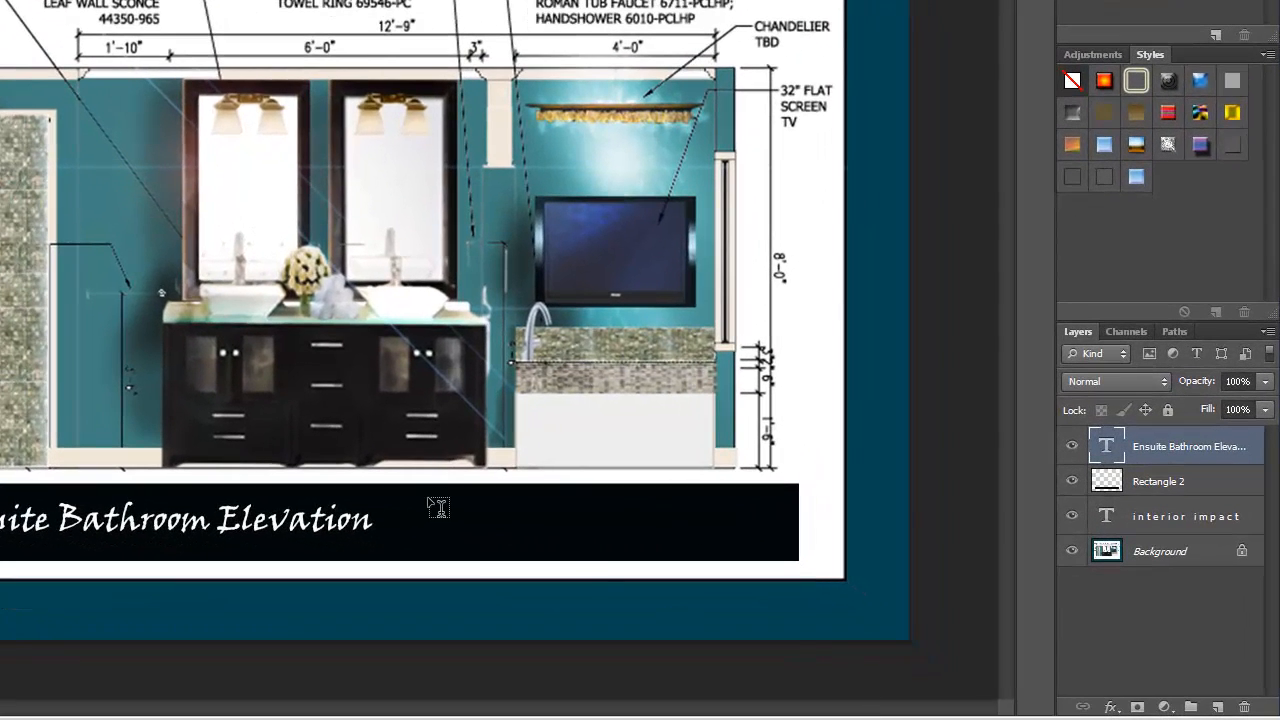
Draw a text box on the black bar and type 'Scale: 1/4" = 1'-0"'.
{"action": "left_click_drag", "start_coordinate": [428, 505], "coordinate": [753, 541]}
{"action": "type", "text": "NTS"}
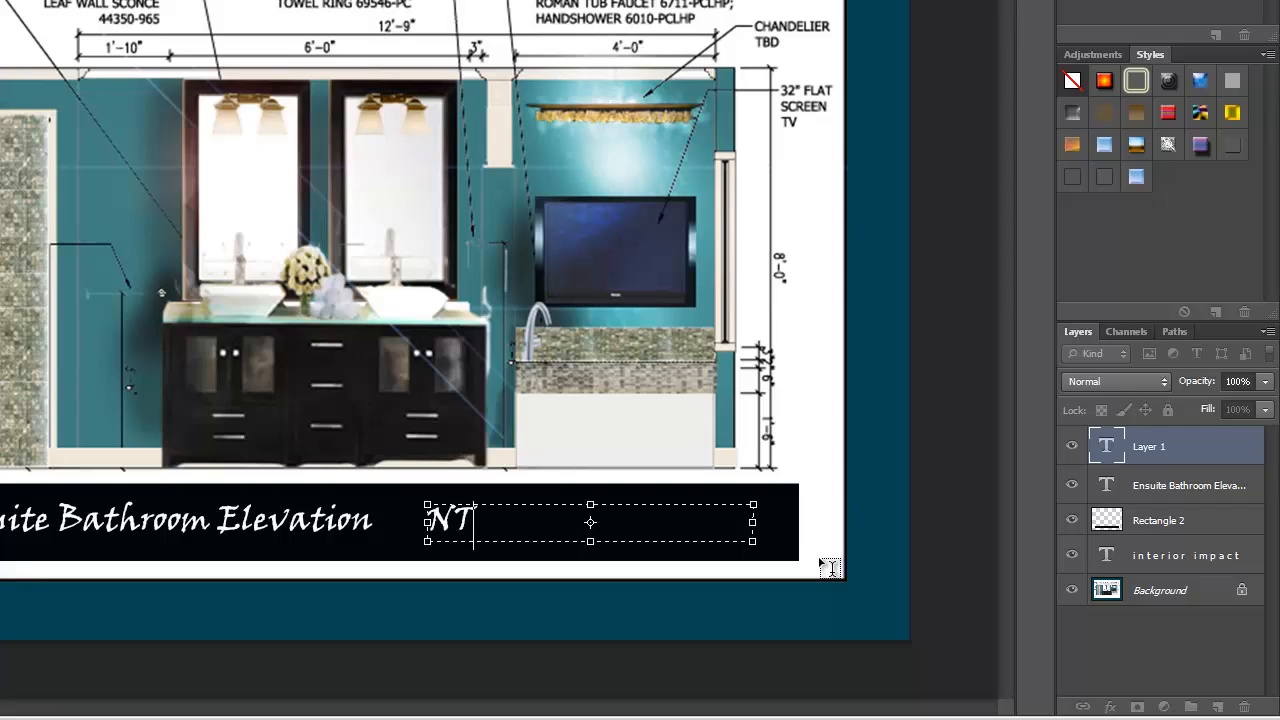
{"action": "key", "text": "BackSpace"}
{"action": "key", "text": "BackSpace"}
{"action": "key", "text": "BackSpace"}
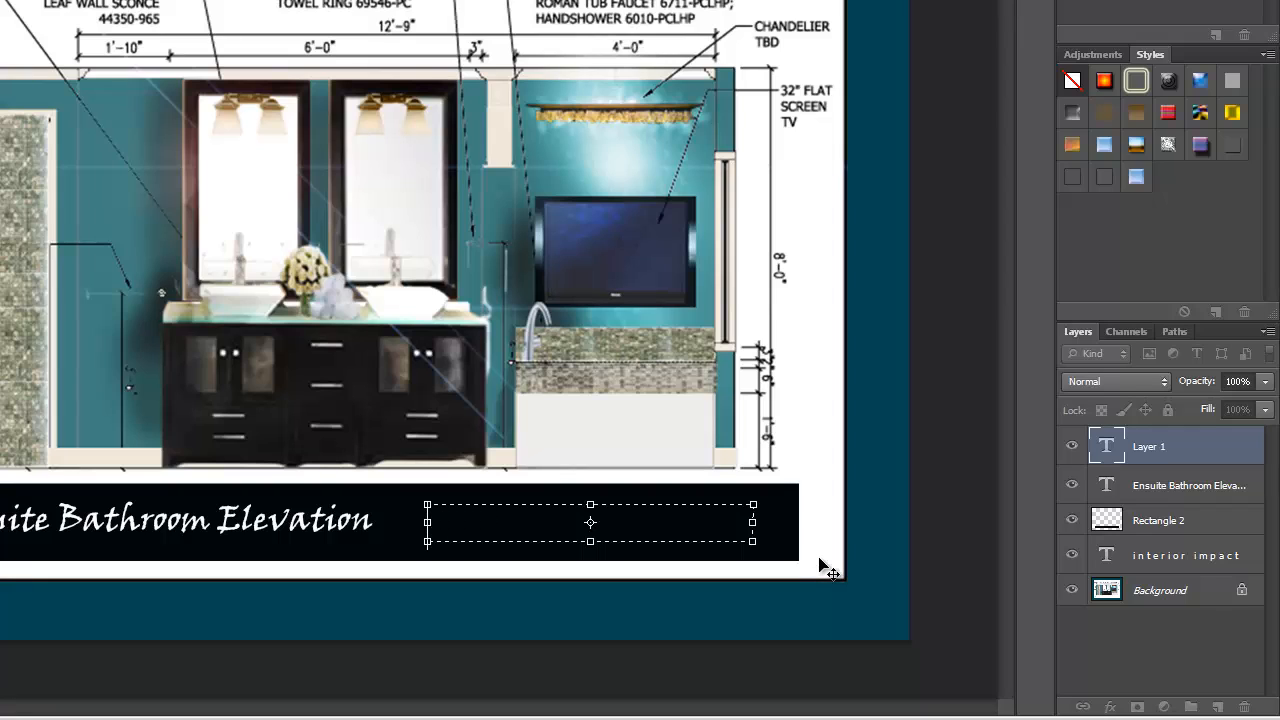
{"action": "type", "text": "Scale: 1/4\""}
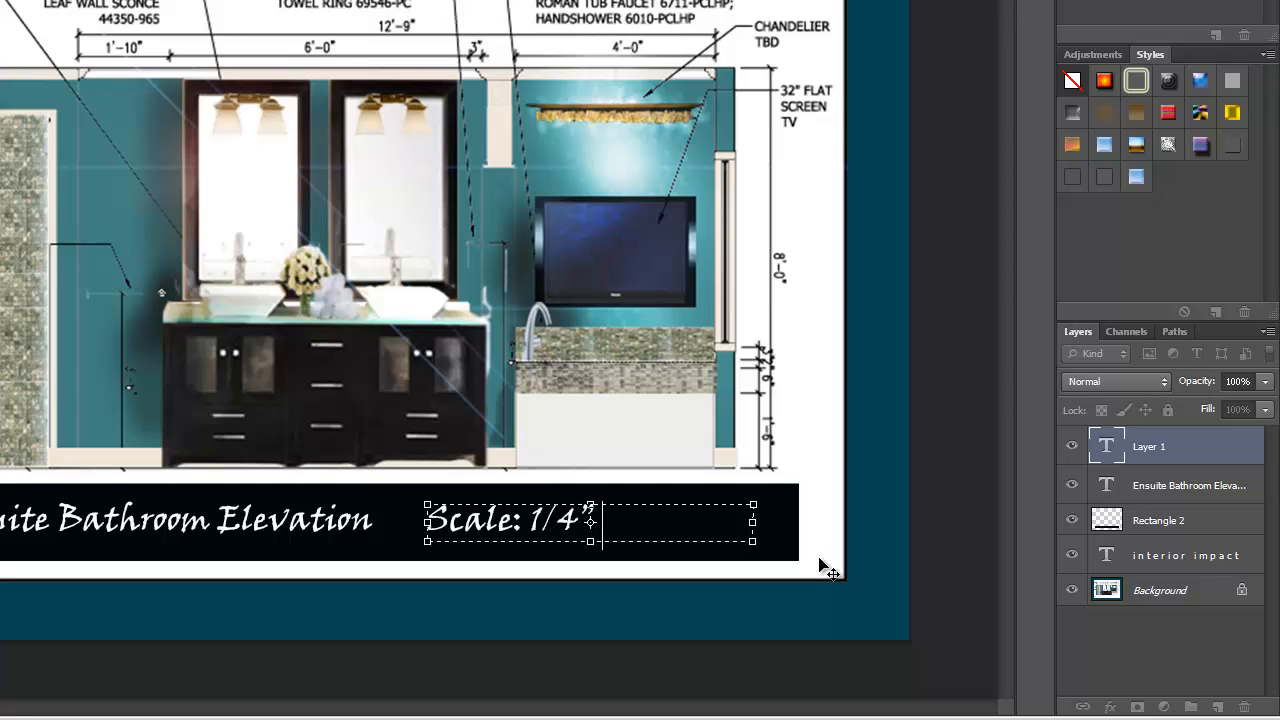
{"action": "type", "text": " = 1'-0\""}
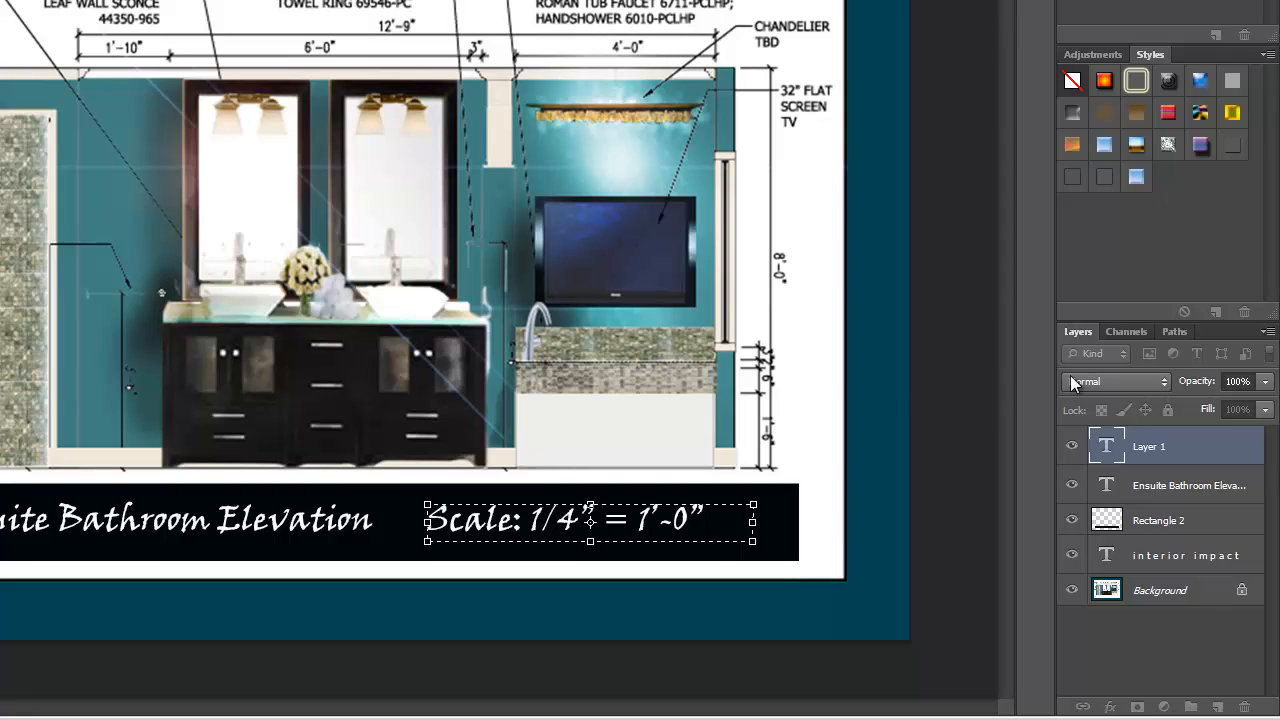
Format the scale text as 12 pt Vrinda.
{"action": "key", "text": "ctrl+a"}
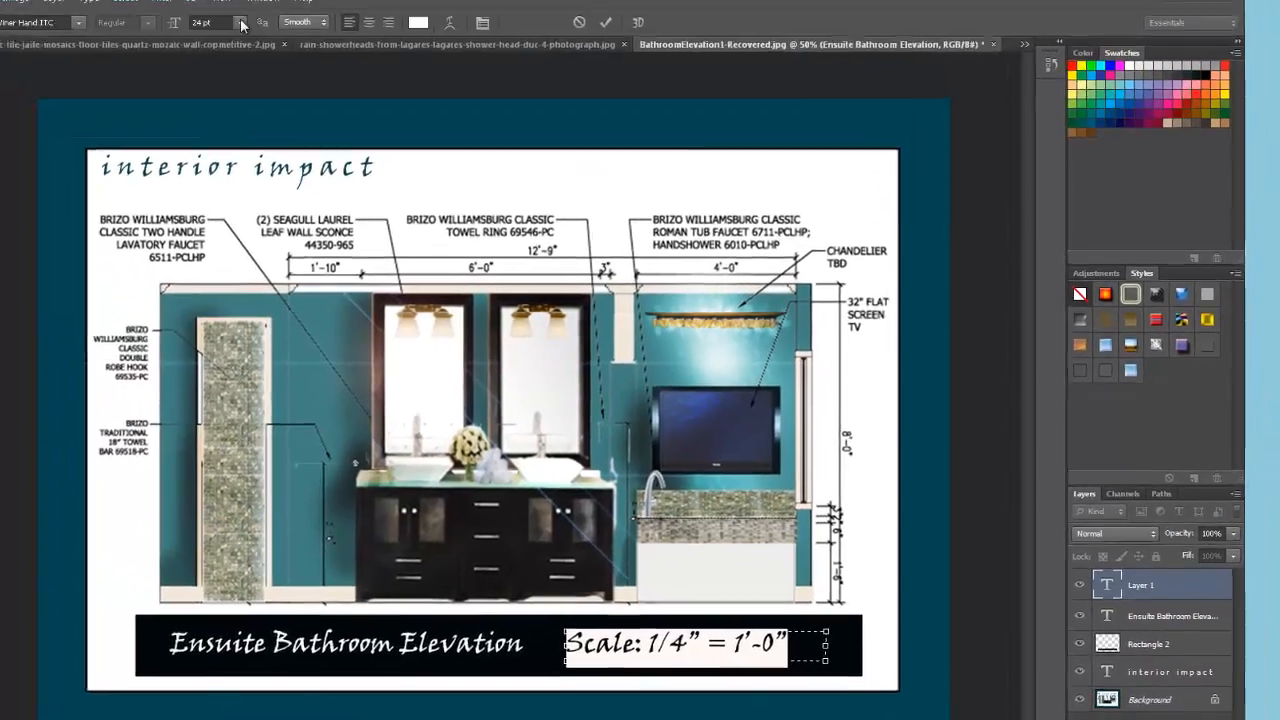
{"action": "left_click", "coordinate": [249, 48]}
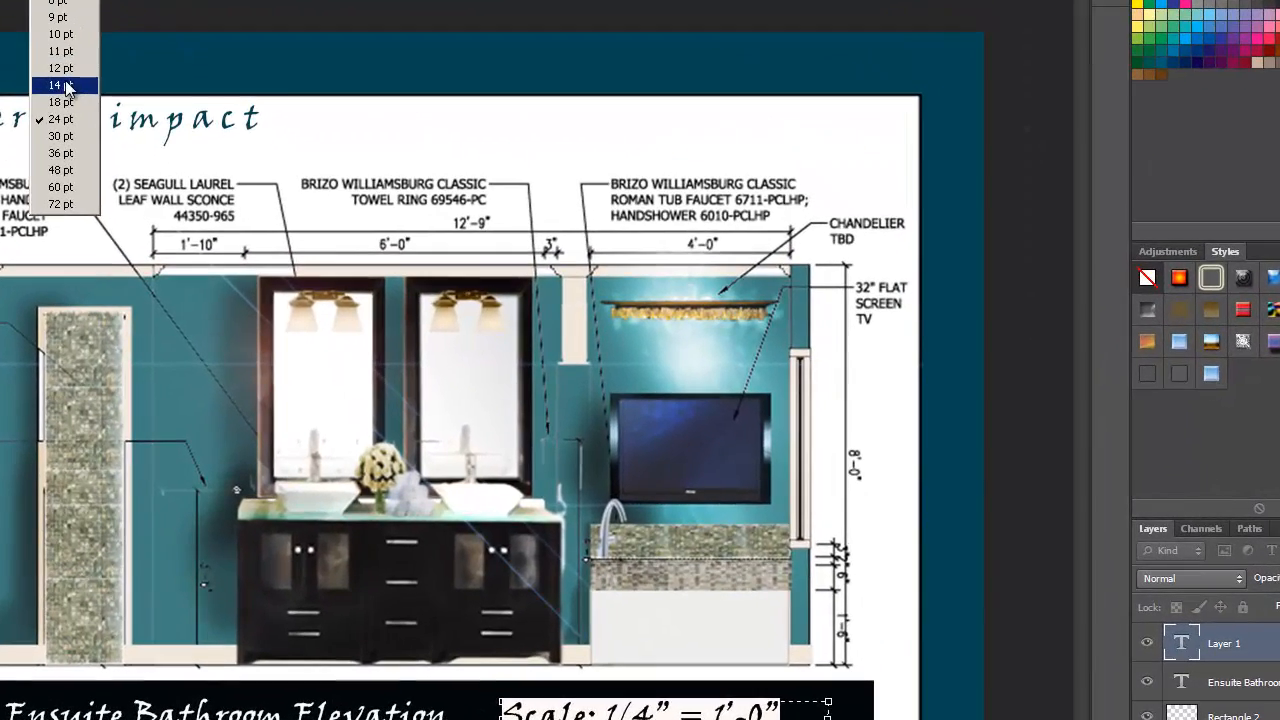
{"action": "left_click", "coordinate": [234, 167]}
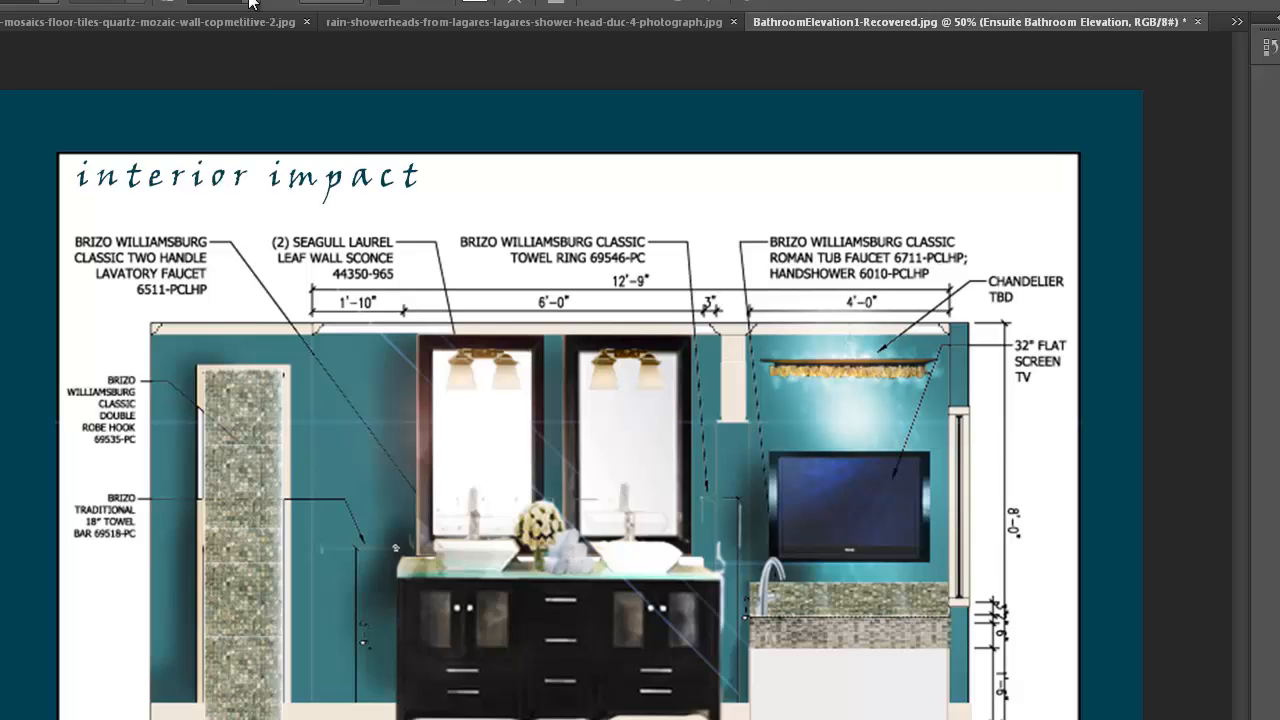
{"action": "left_click", "coordinate": [434, 60]}
{"action": "left_click", "coordinate": [434, 205]}
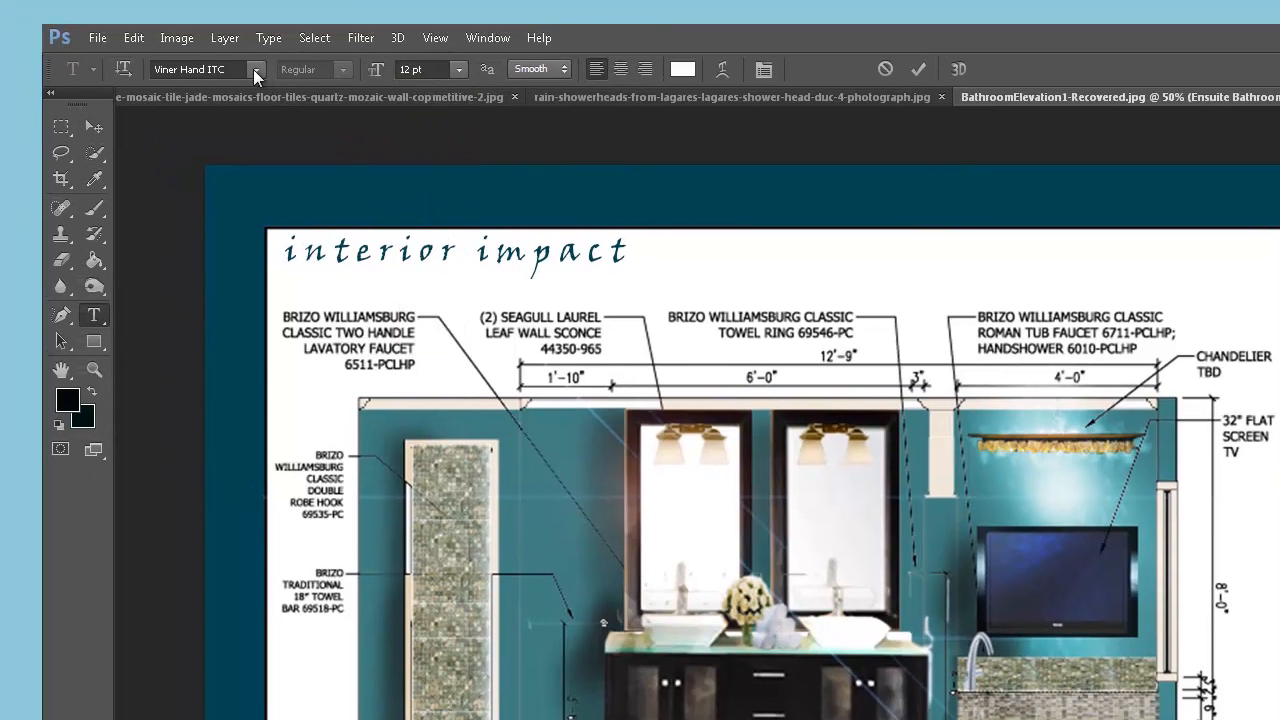
{"action": "left_click", "coordinate": [253, 69]}
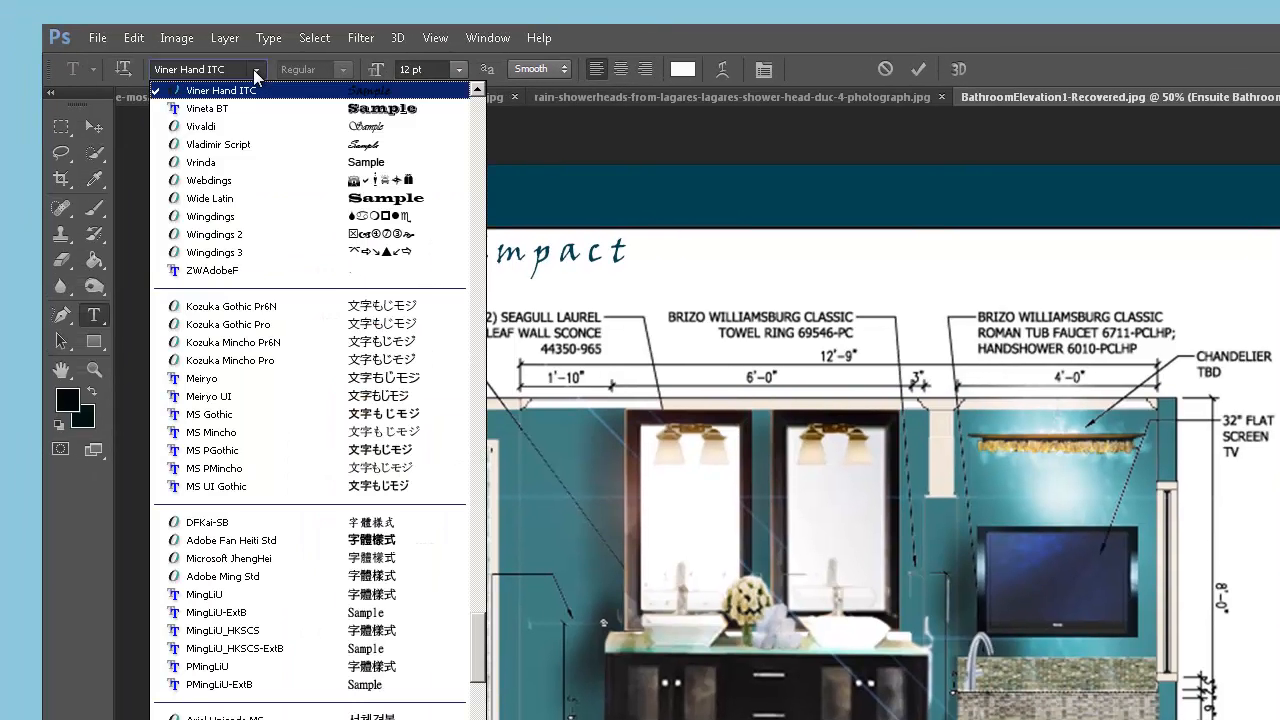
{"action": "left_click", "coordinate": [312, 162]}
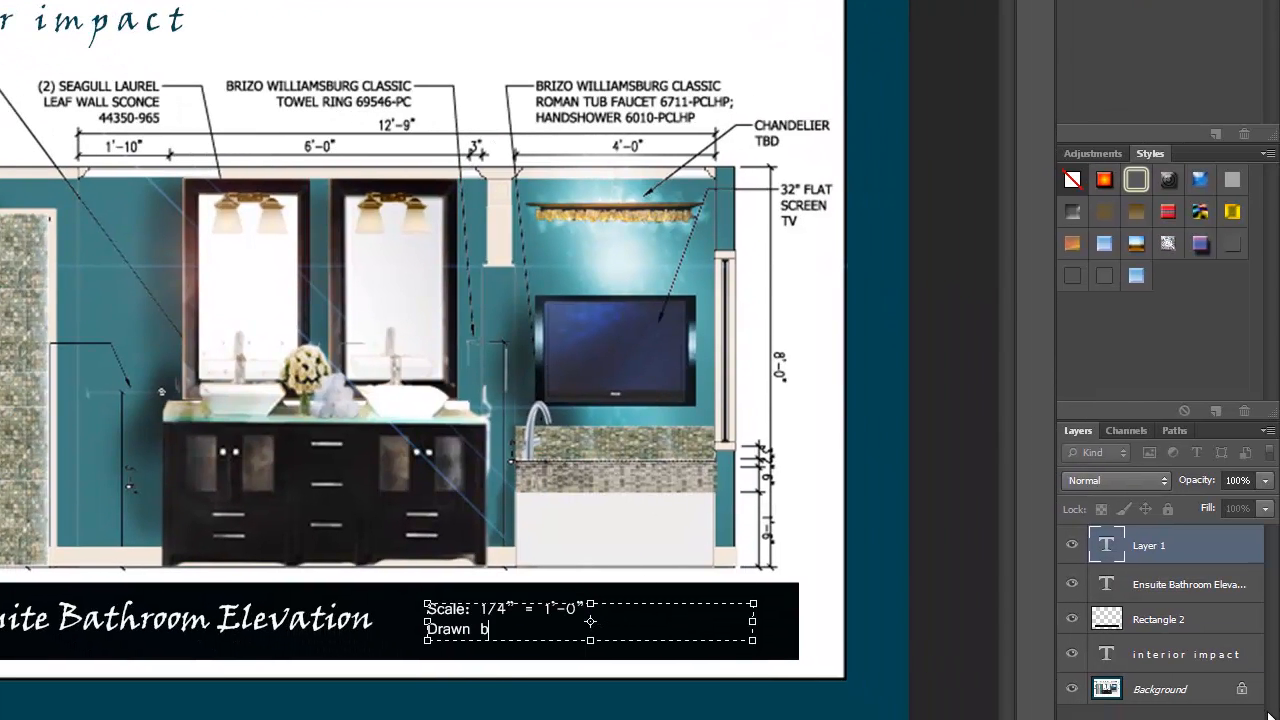
Finish the 'Drawn by:' credit line and shift the text to the bar's right end.
{"action": "type", "text": "y: Cherie McKinley"}
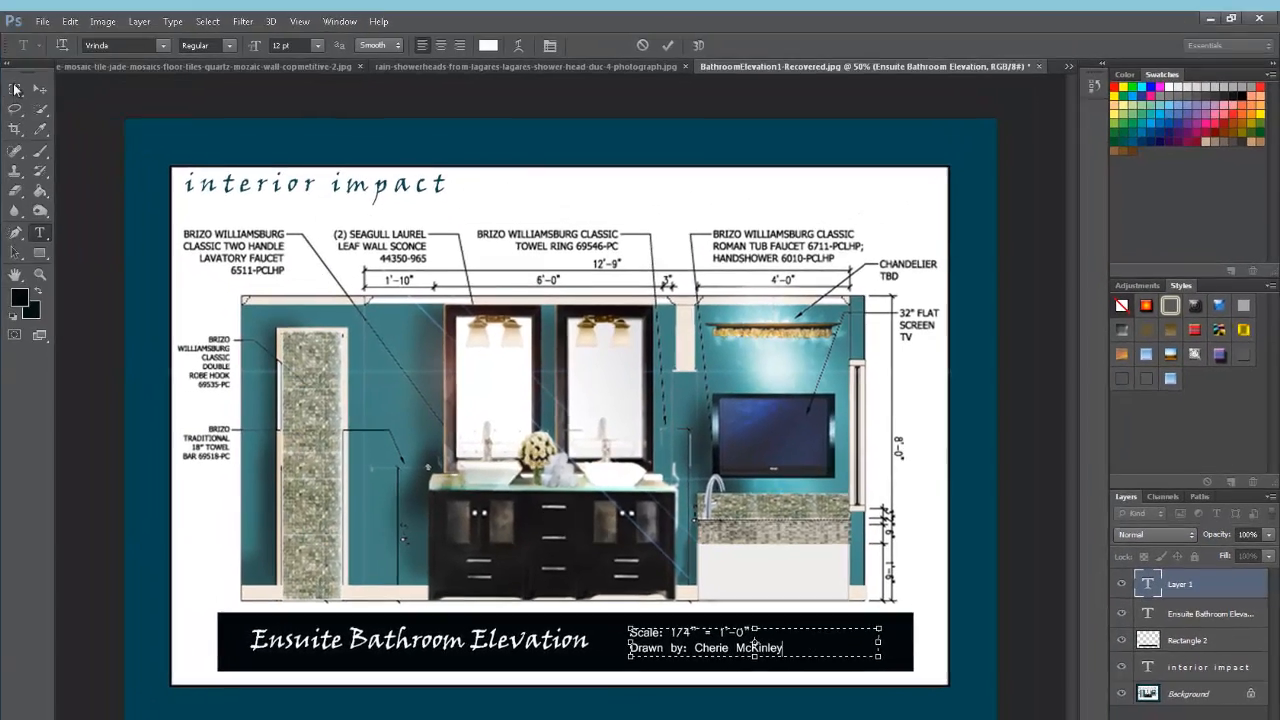
{"action": "left_click", "coordinate": [40, 89]}
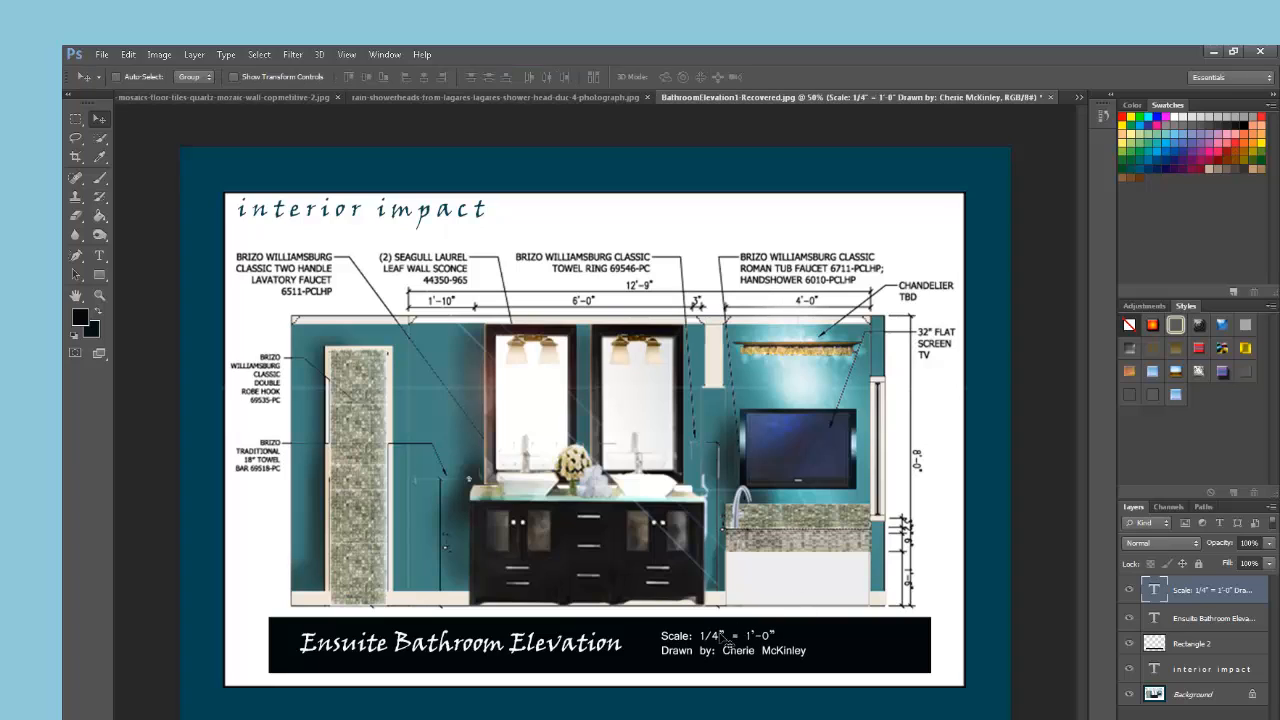
{"action": "left_click_drag", "start_coordinate": [682, 637], "coordinate": [763, 646]}
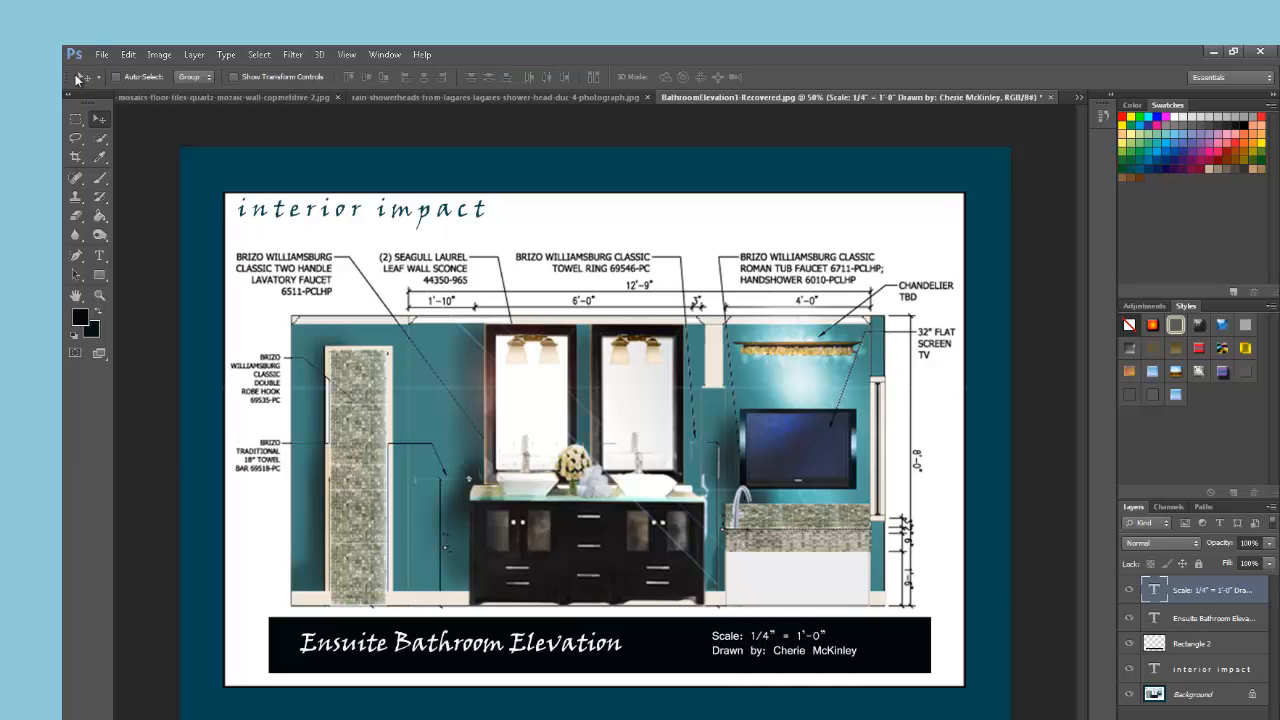
Save the layout as BathroomElevation2-Recovered.psd, then choose JPEG format for a second copy.
{"action": "left_click", "coordinate": [102, 54]}
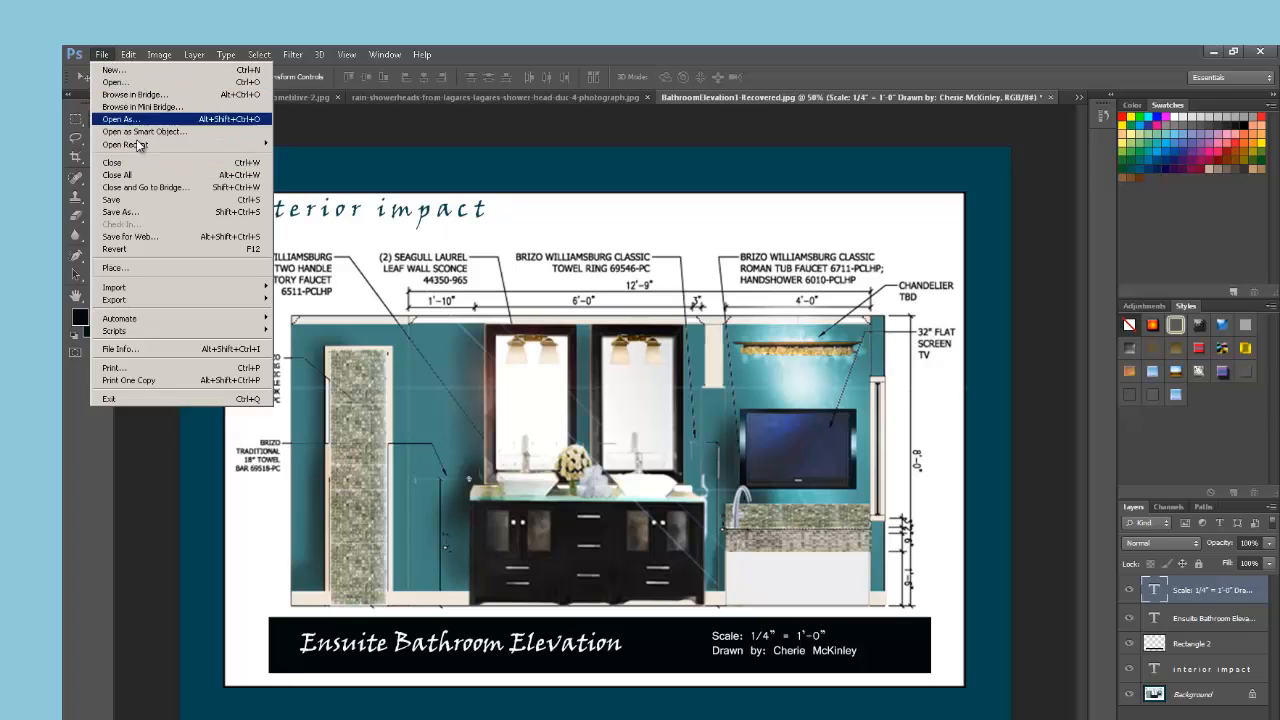
{"action": "left_click", "coordinate": [120, 212]}
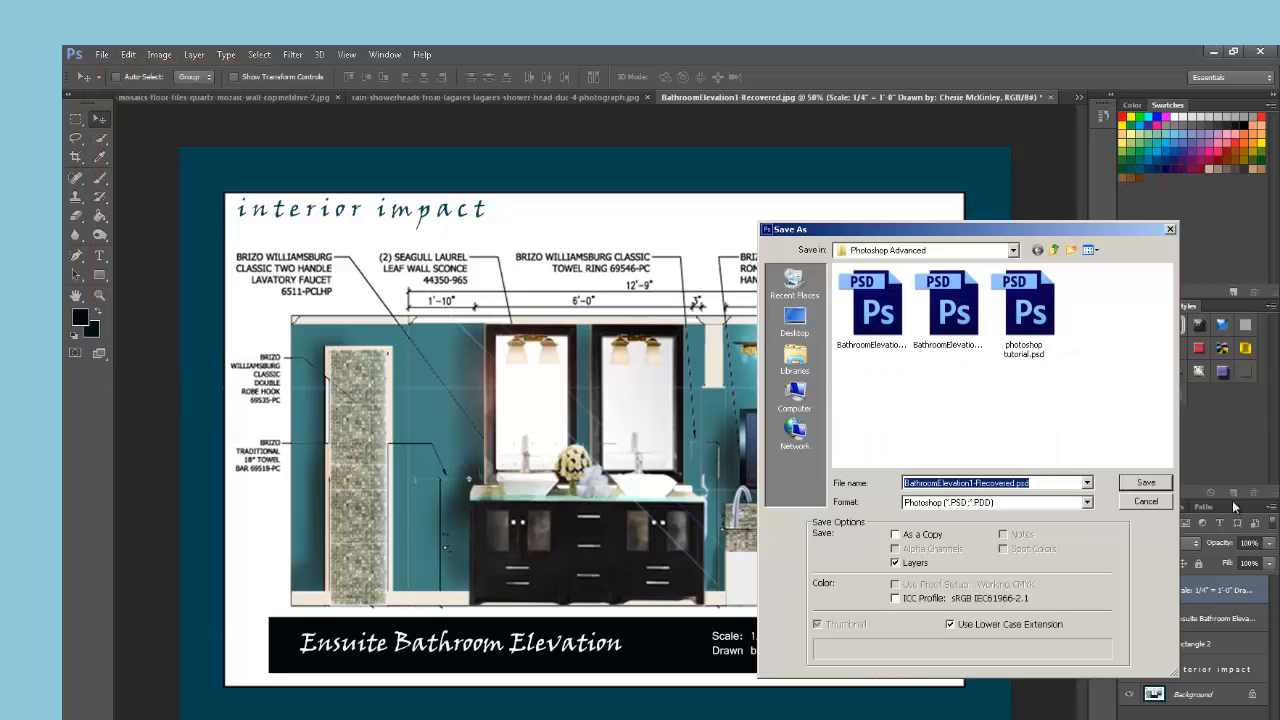
{"action": "left_click", "coordinate": [1146, 483]}
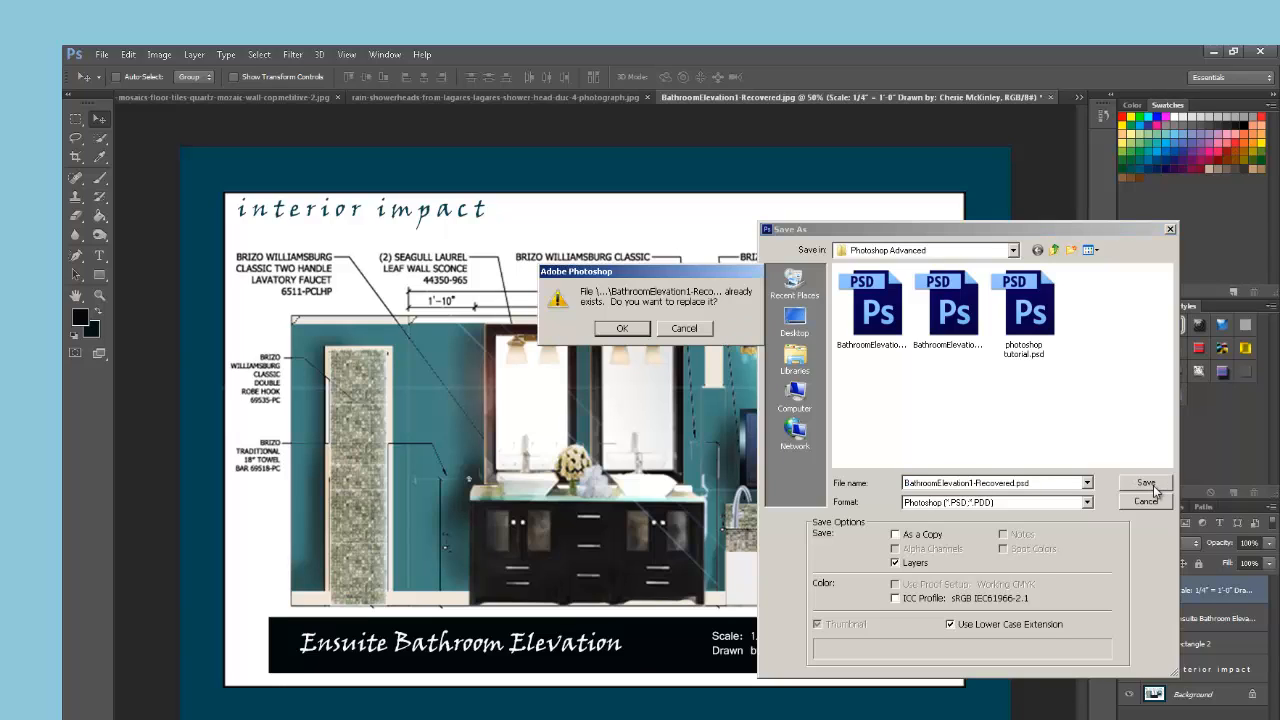
{"action": "left_click", "coordinate": [684, 329]}
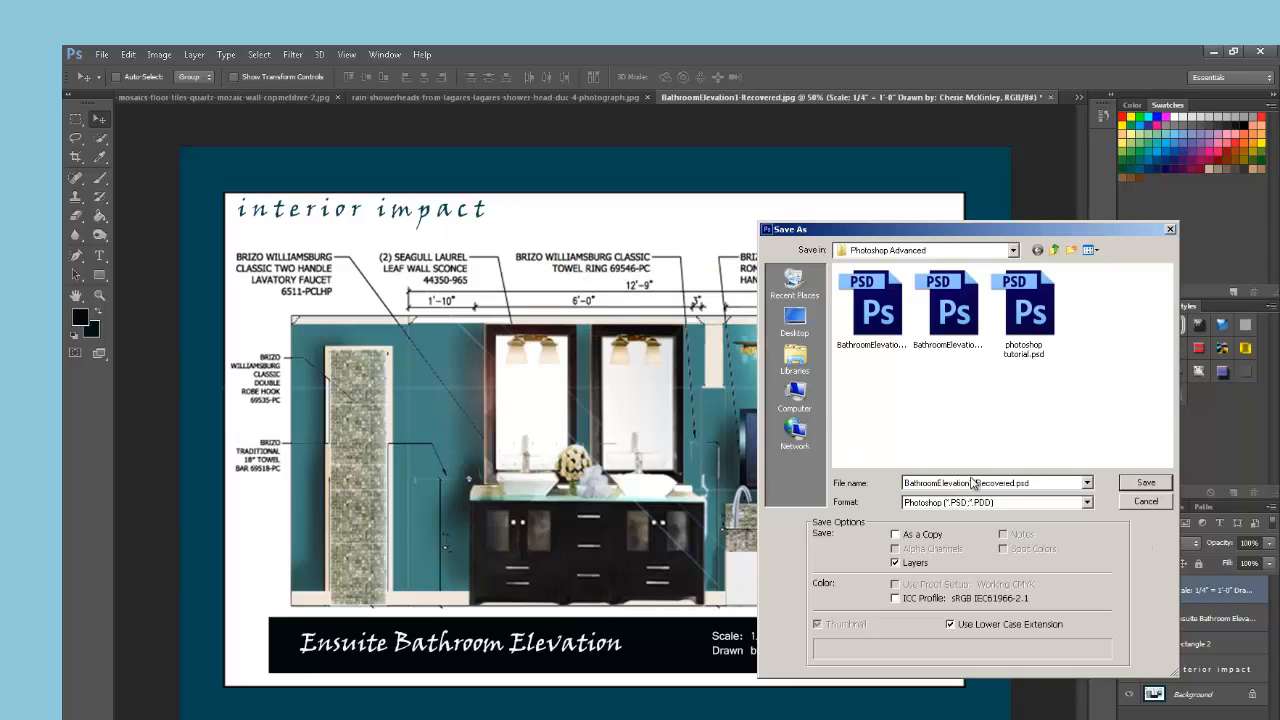
{"action": "left_click", "coordinate": [976, 484]}
{"action": "type", "text": "2-"}
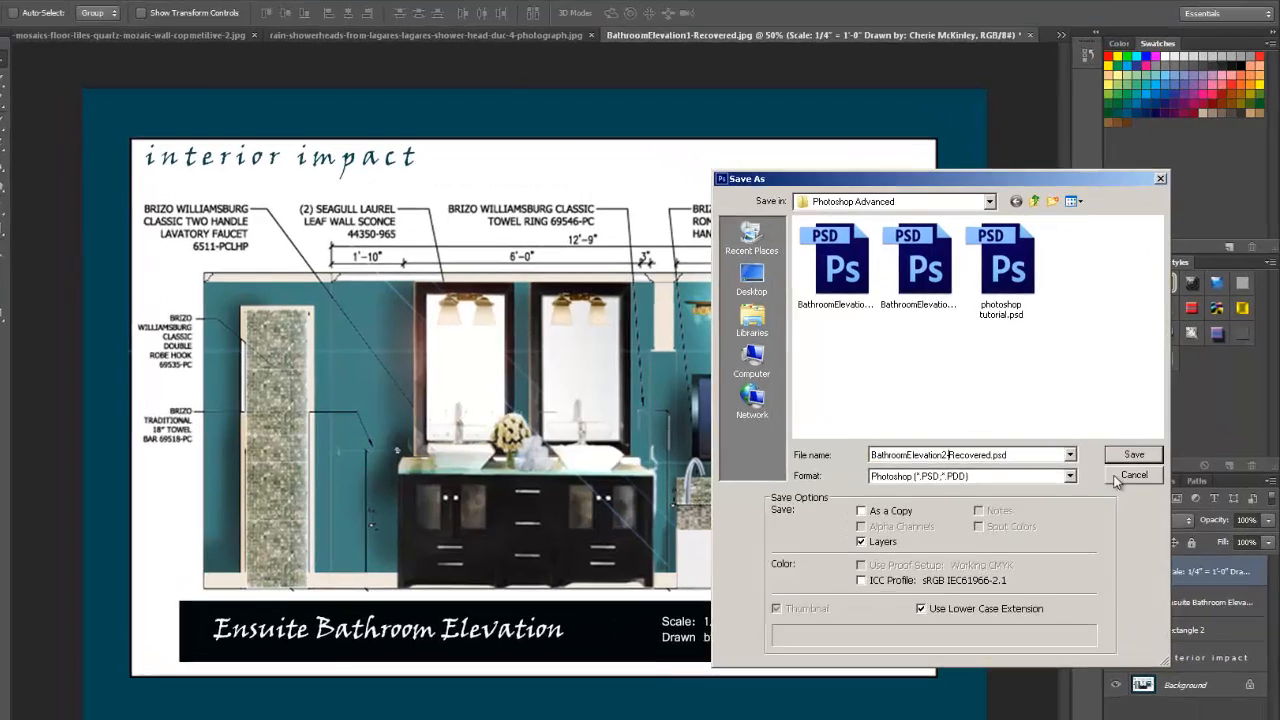
{"action": "left_click", "coordinate": [1150, 483]}
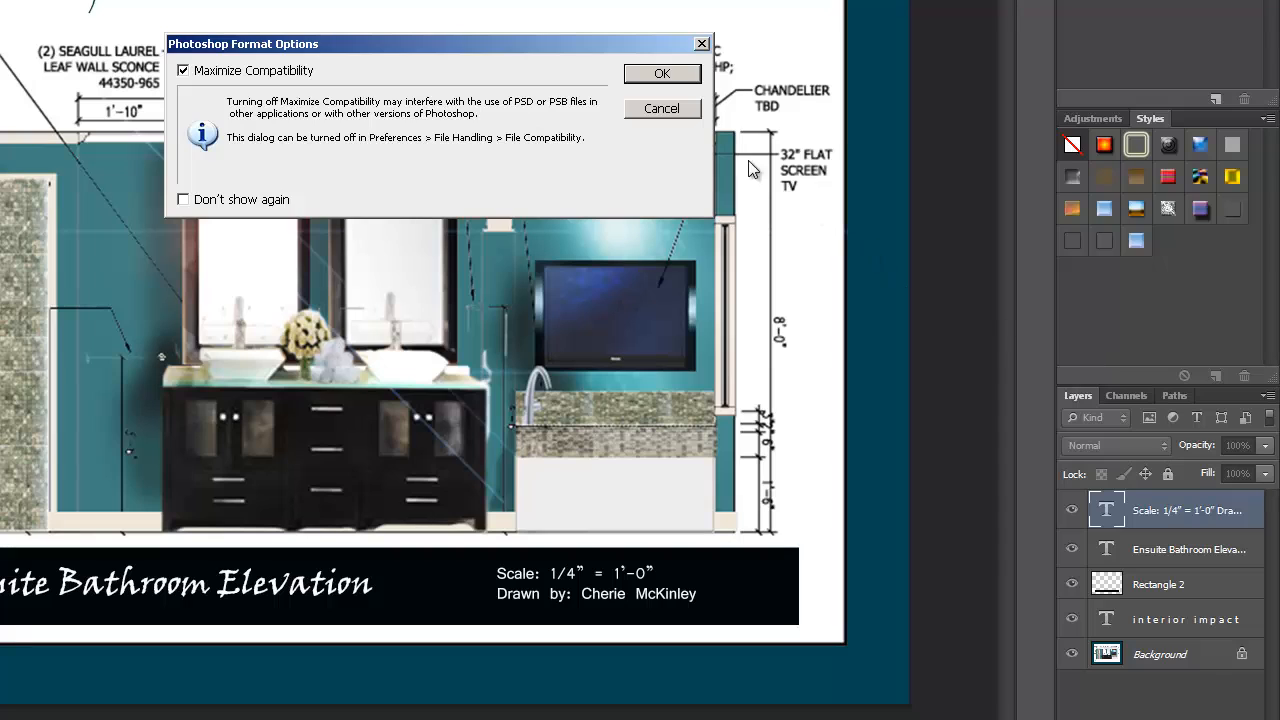
{"action": "left_click", "coordinate": [662, 75]}
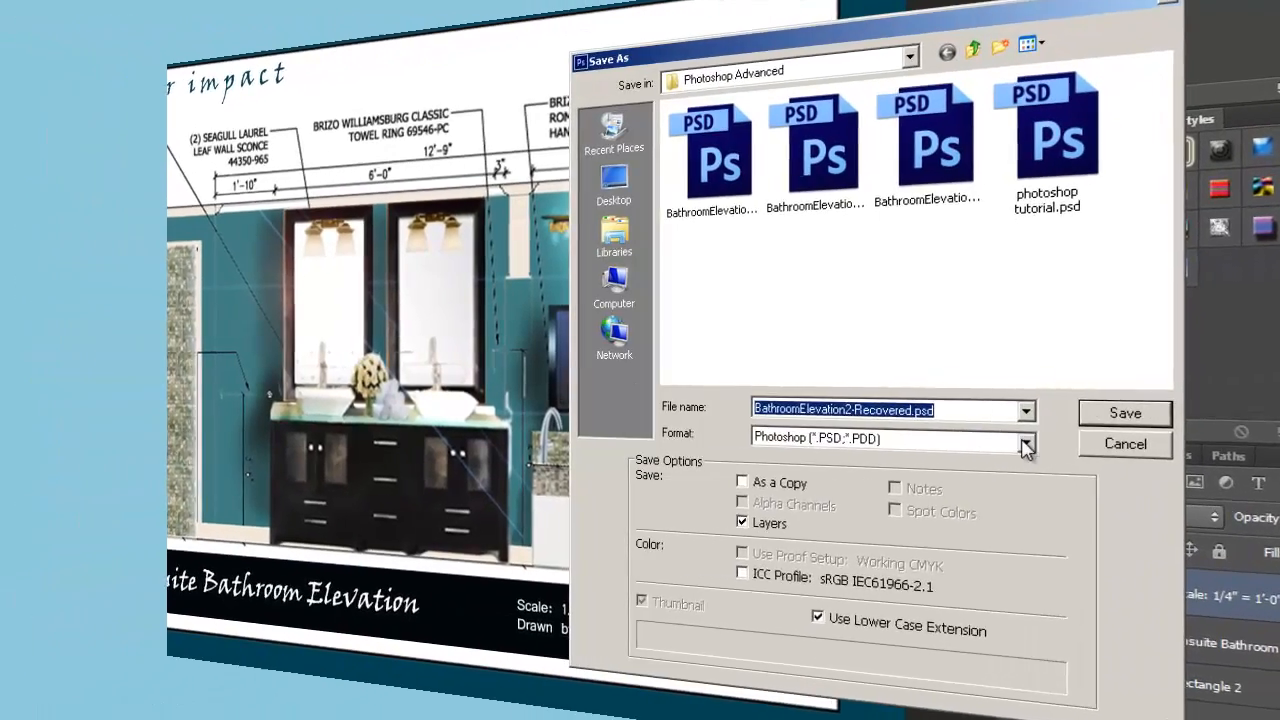
{"action": "left_click", "coordinate": [820, 445]}
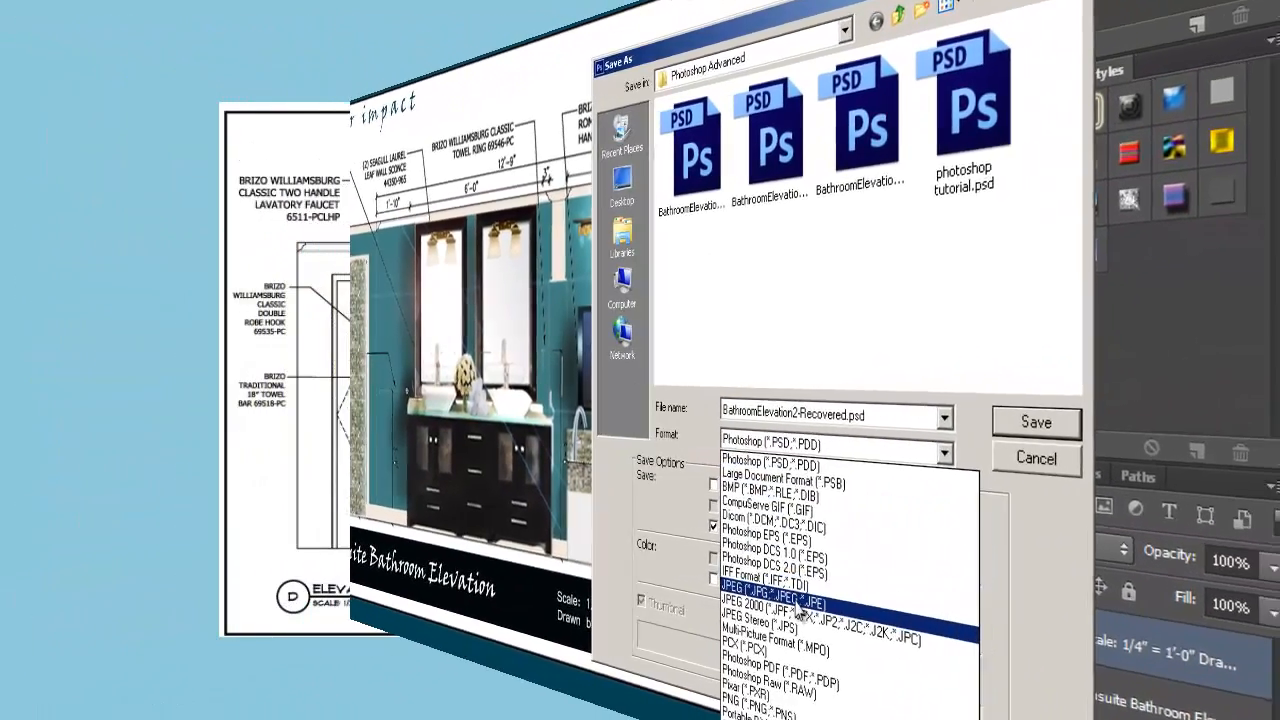
{"action": "left_click", "coordinate": [822, 558]}
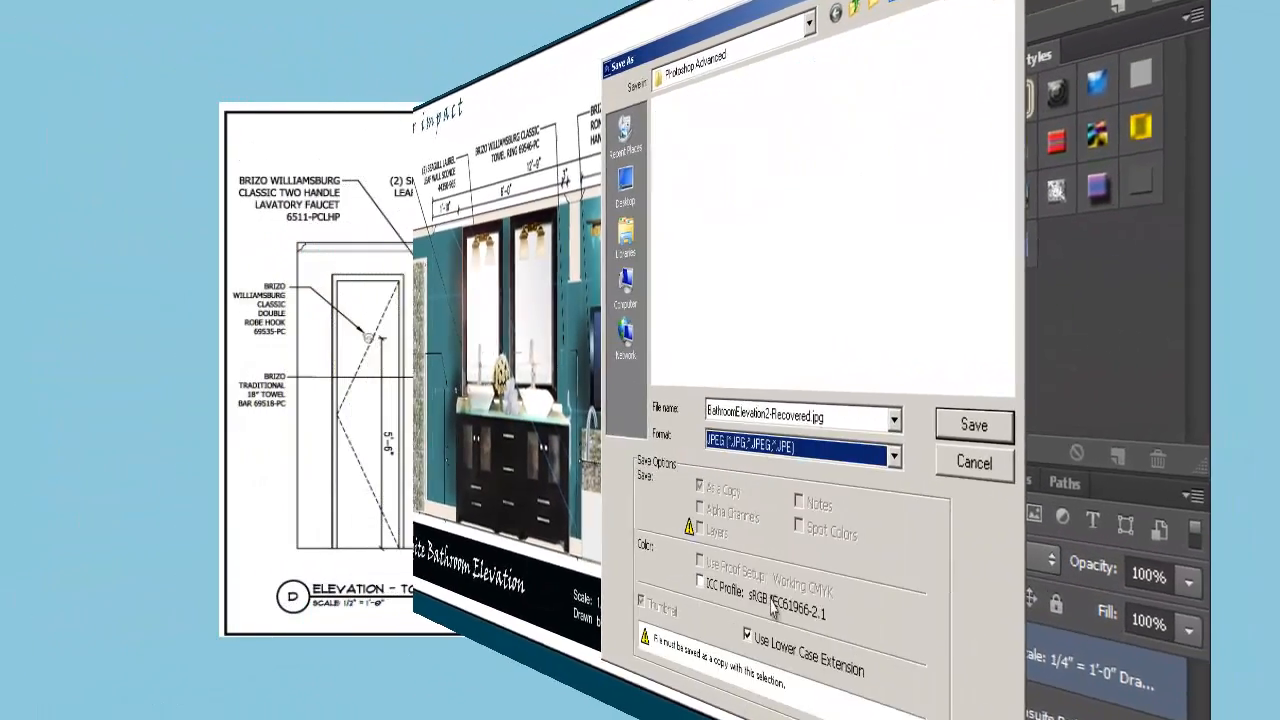